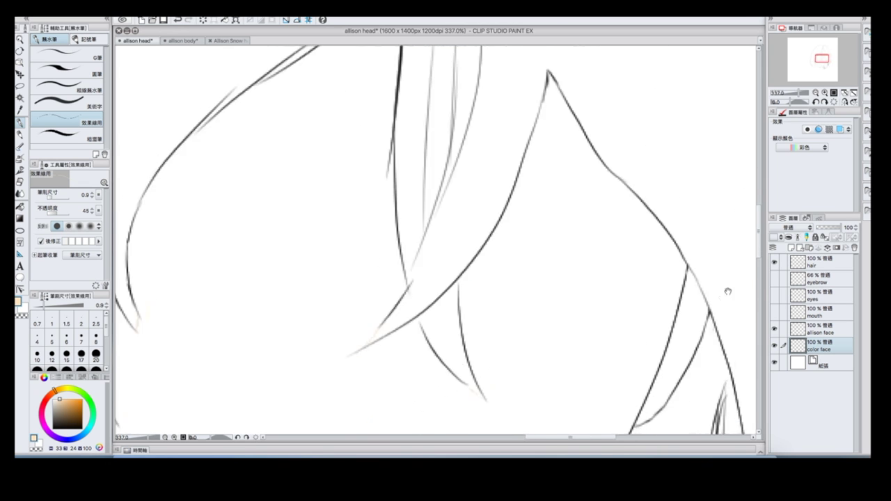
# Step: Try to shift the flat face fill to a pinker skin tone with a hue and saturation adjustment
pyautogui.scroll(-1, 571, 408)
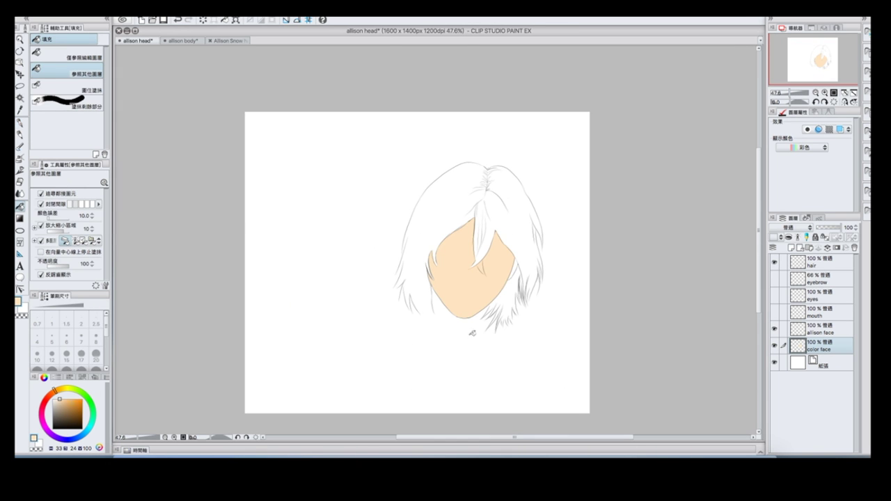
pyautogui.click(136, 13)
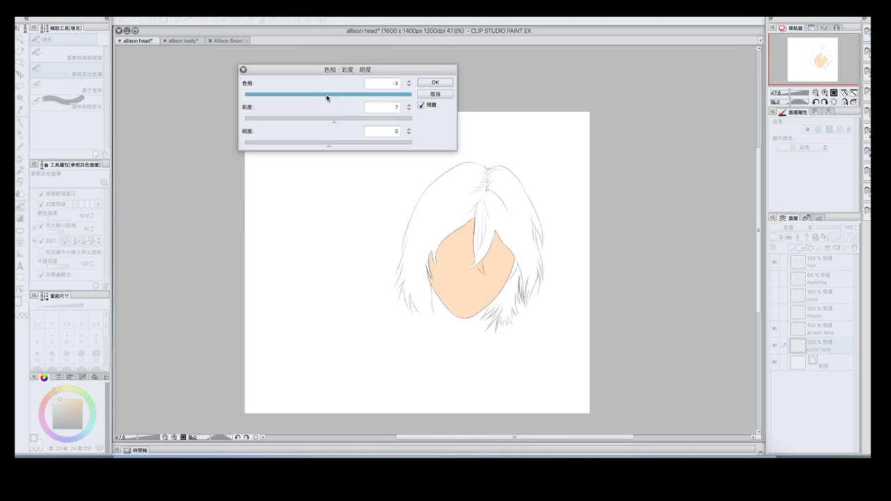
pyautogui.click(424, 81)
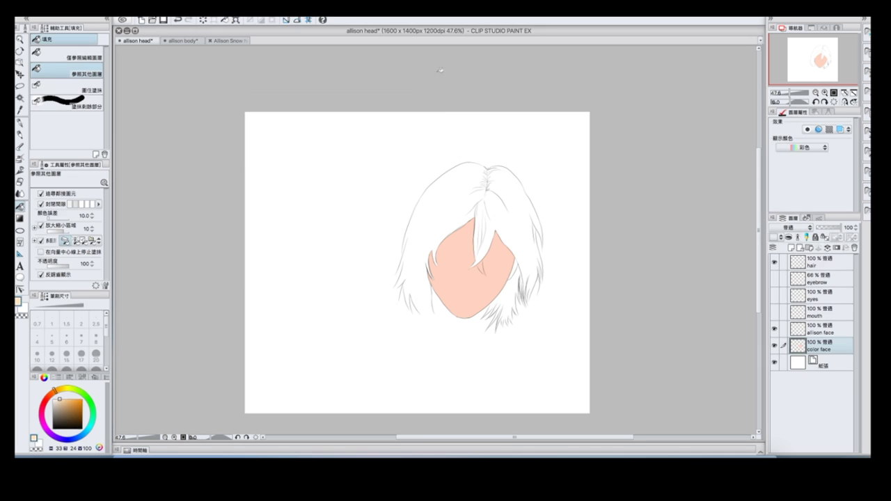
pyautogui.moveTo(784, 93); pyautogui.dragTo(796, 98)
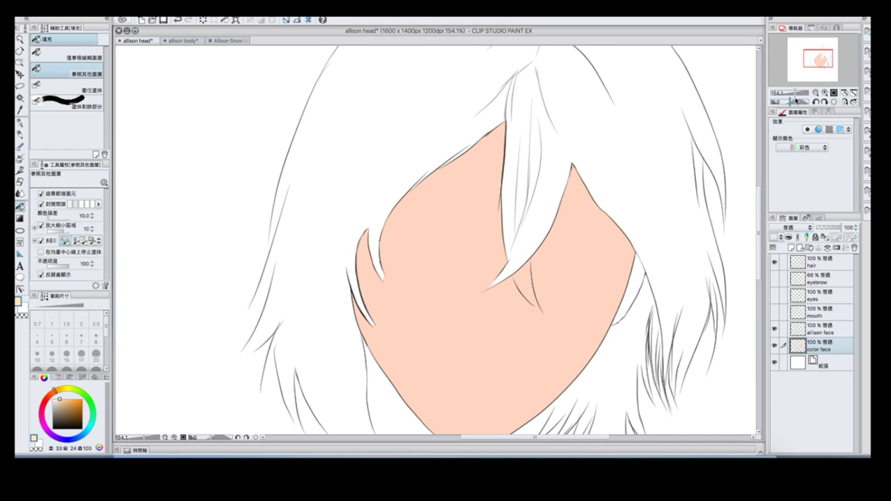
pyautogui.moveTo(796, 98); pyautogui.dragTo(792, 98)
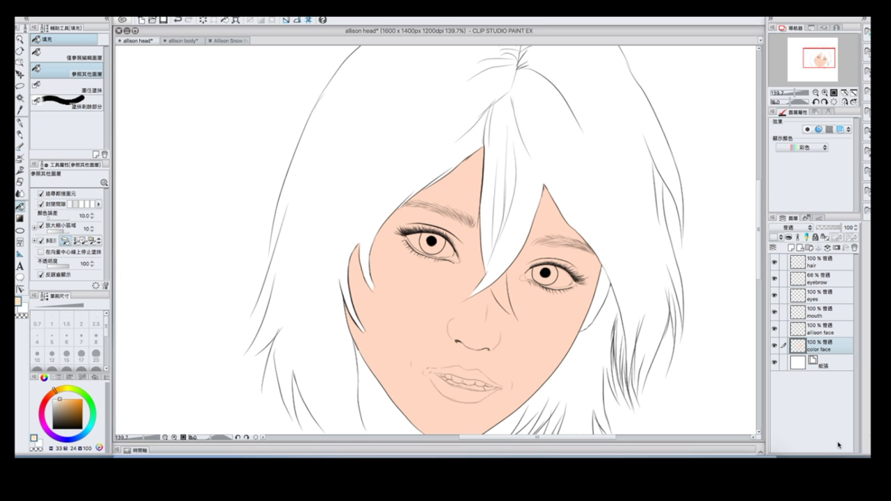
pyautogui.hotkey('ctrl', 'z')
pyautogui.press('p')
pyautogui.scroll(8, 418, 334)
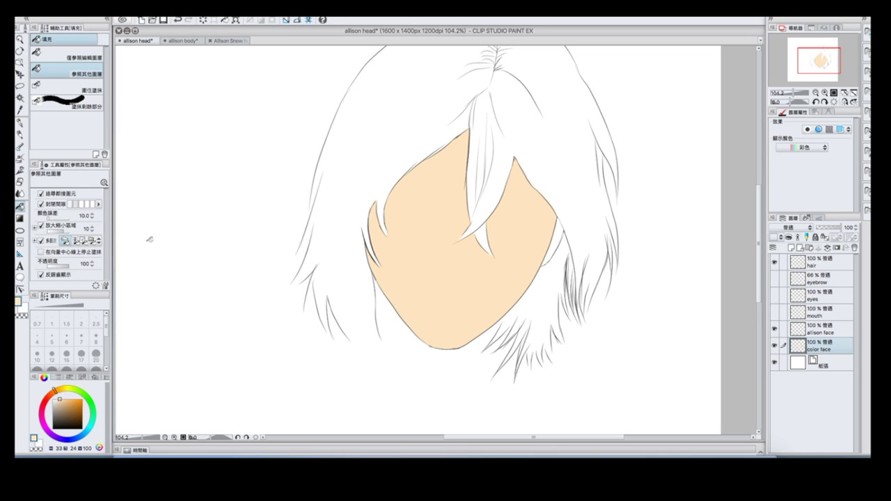
# Step: Apply the evening-glow gradient at 100 opacity to the face area on the color face layer
pyautogui.press('g')
pyautogui.click(80, 128)
pyautogui.click(91, 207)
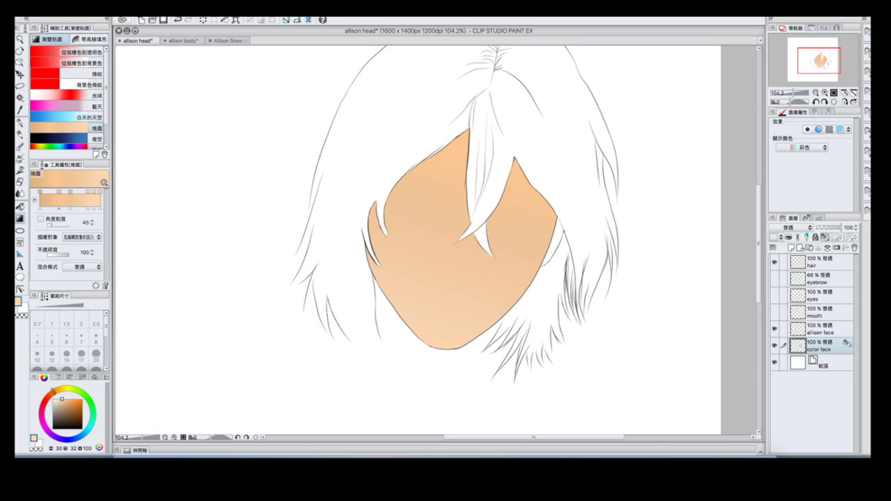
# Step: Shift the face gradient's hue toward a pinkish red with a hue, saturation and luminosity adjustment
pyautogui.click(167, 125)
pyautogui.click(328, 124)
pyautogui.moveTo(330, 97); pyautogui.dragTo(319, 100)
pyautogui.click(435, 82)
# Step: Fill both irises with deep blue on the color iris layer and lower their brightness
pyautogui.scroll(-2, 427, 238)
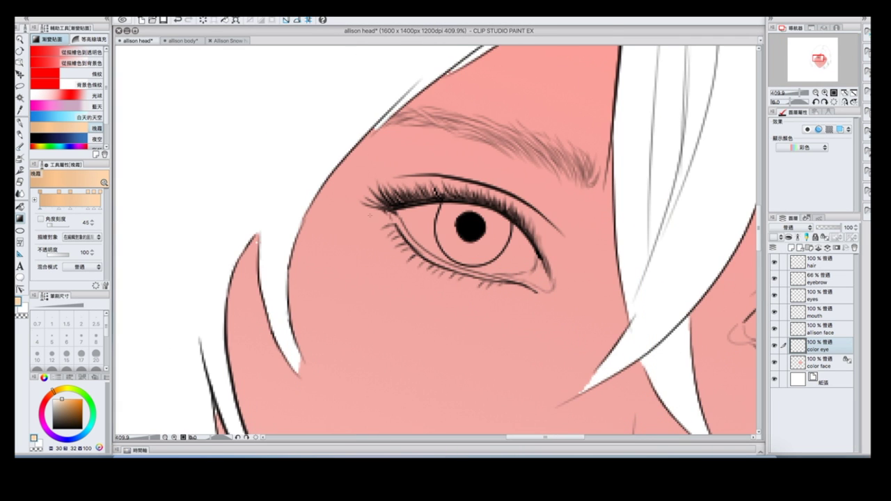
pyautogui.click(77, 404)
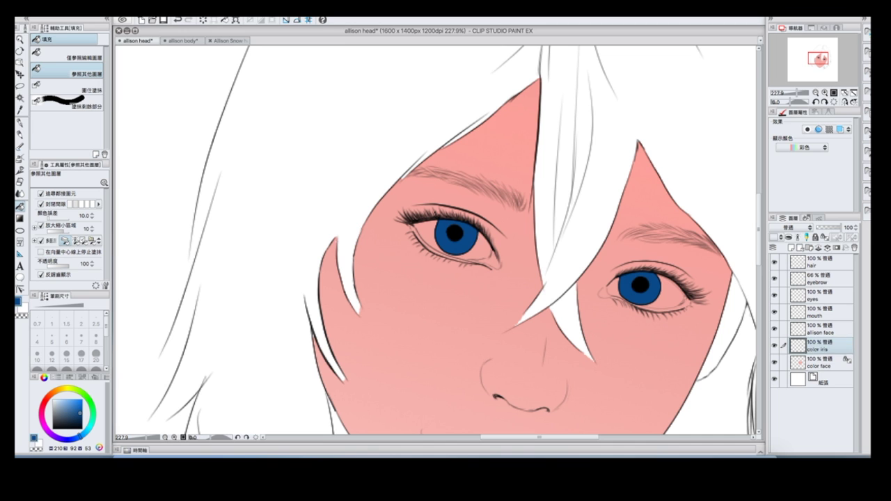
pyautogui.click(135, 15)
pyautogui.click(254, 147)
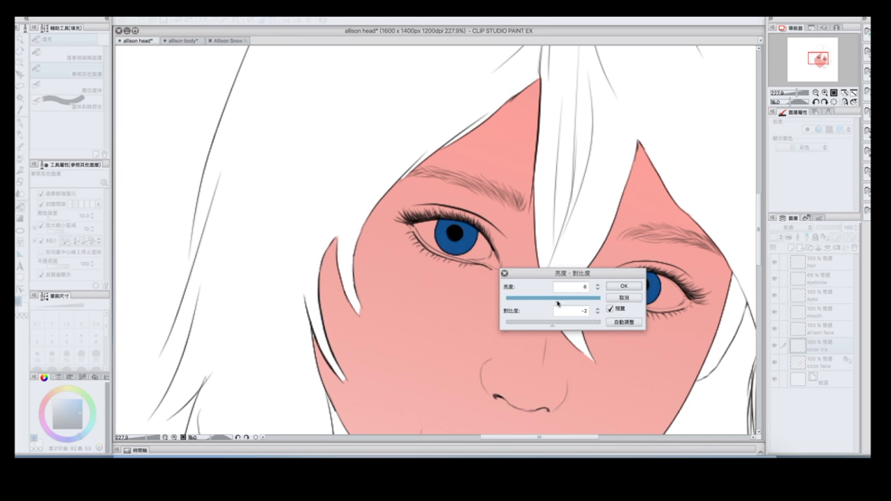
pyautogui.moveTo(559, 302); pyautogui.dragTo(543, 302)
pyautogui.click(623, 288)
# Step: Paint a bright glowing ring around both pupils with the Soft airbrush in light blue, size 12.8, using a glow dodge blending mode
pyautogui.press('b')
pyautogui.rightClick(80, 64)
pyautogui.click(139, 84)
pyautogui.scroll(-3, 448, 237)
pyautogui.moveTo(443, 234); pyautogui.dragTo(453, 240)
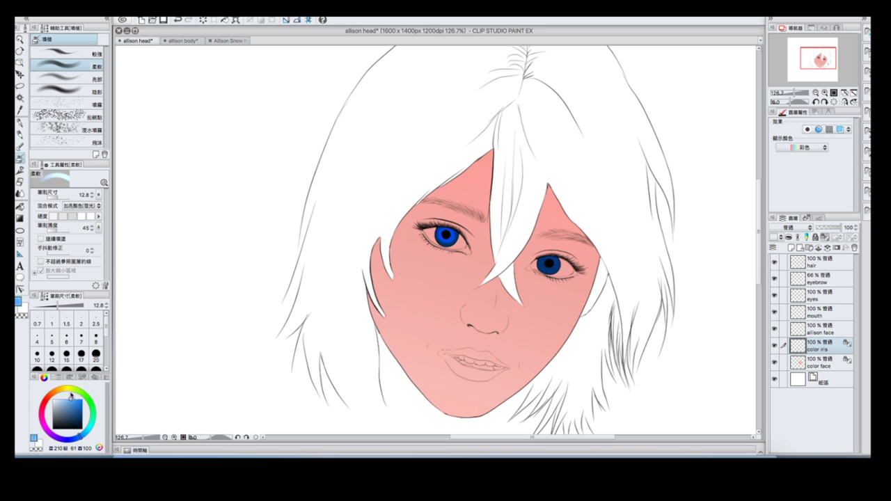
pyautogui.moveTo(543, 262); pyautogui.dragTo(554, 268)
pyautogui.scroll(5, 448, 237)
pyautogui.scroll(-2, 432, 229)
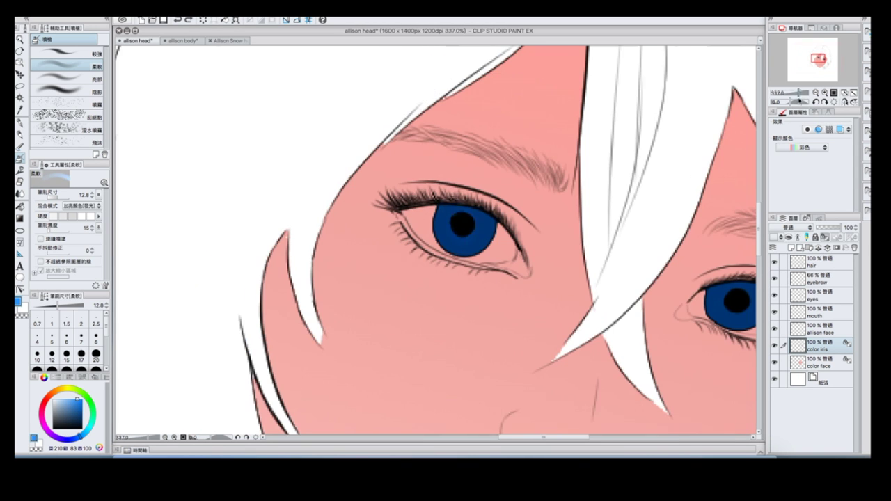
pyautogui.moveTo(453, 220); pyautogui.dragTo(465, 229)
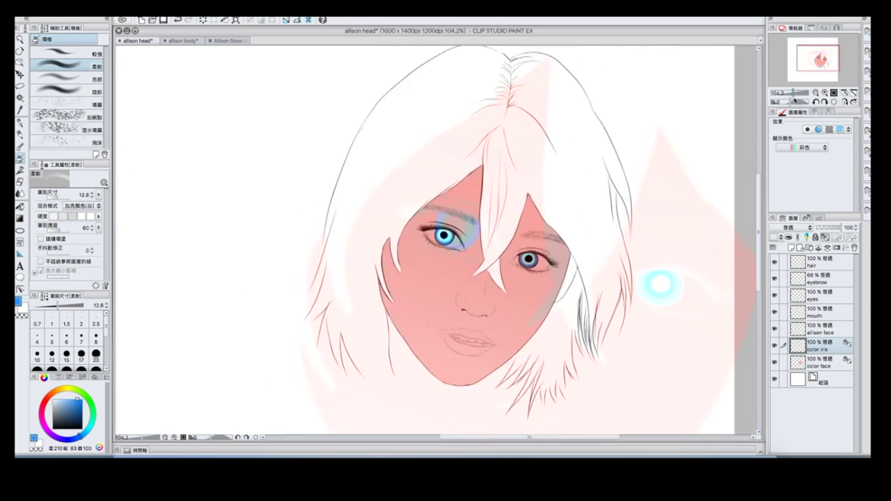
pyautogui.moveTo(702, 292); pyautogui.dragTo(713, 301)
# Step: Draw fine radial streaks in both irises with a size 1.1 Soft airbrush in normal mode, using white at density 41
pyautogui.scroll(-2, 572, 343)
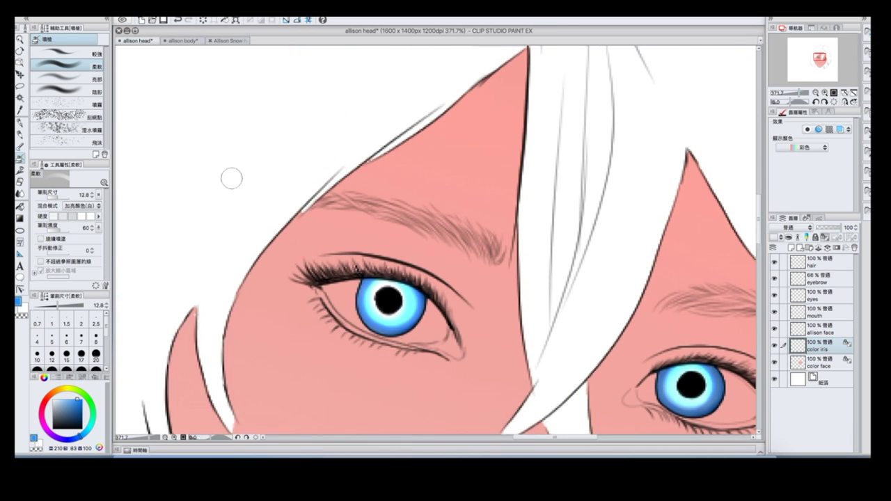
pyautogui.click(96, 320)
pyautogui.press('[')
pyautogui.press('[')
pyautogui.moveTo(369, 314)
pyautogui.mouseDown()
pyautogui.moveTo(411, 293)
pyautogui.moveTo(365, 299)
pyautogui.moveTo(401, 316)
pyautogui.mouseUp()
pyautogui.press('x')
pyautogui.click(55, 232)
pyautogui.moveTo(373, 294); pyautogui.dragTo(362, 319)
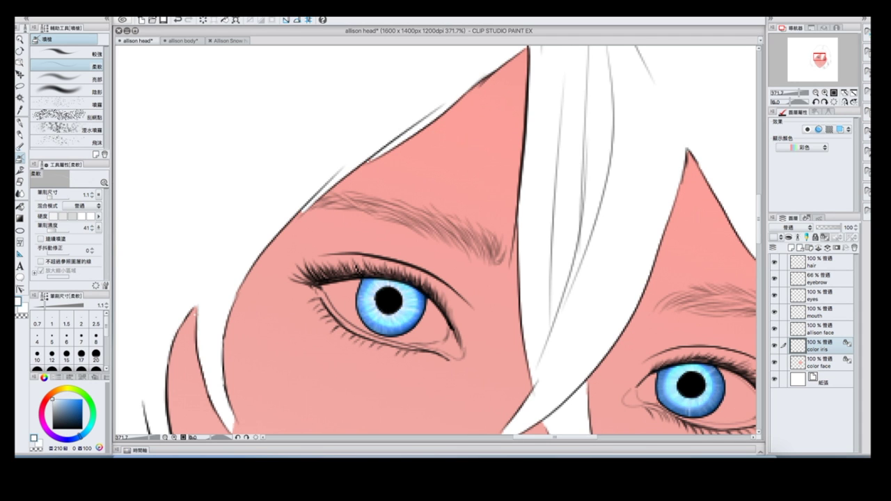
# Step: Add soft light and dark blue texture to the irises with the Shadow airbrush, reducing its size to 3.1 and density to 17
pyautogui.hotkey('ctrl', '-')
pyautogui.click(299, 17)
pyautogui.click(368, 99)
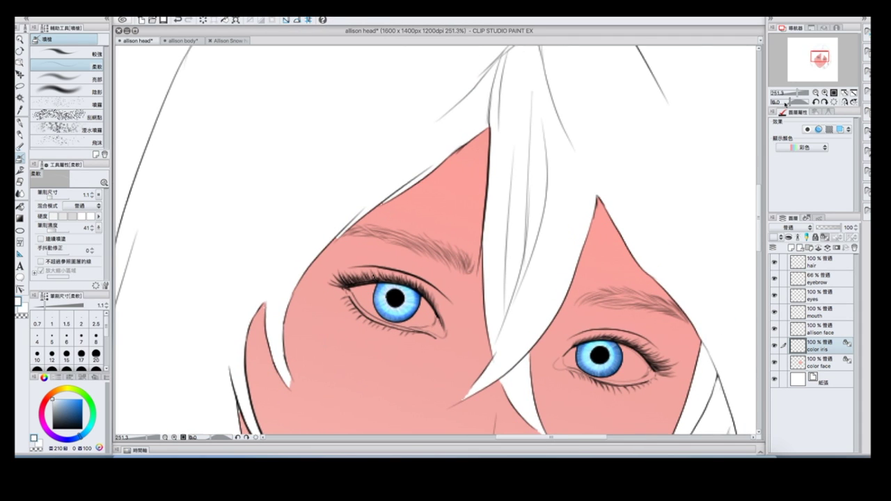
pyautogui.moveTo(786, 103); pyautogui.dragTo(791, 102)
pyautogui.press('b')
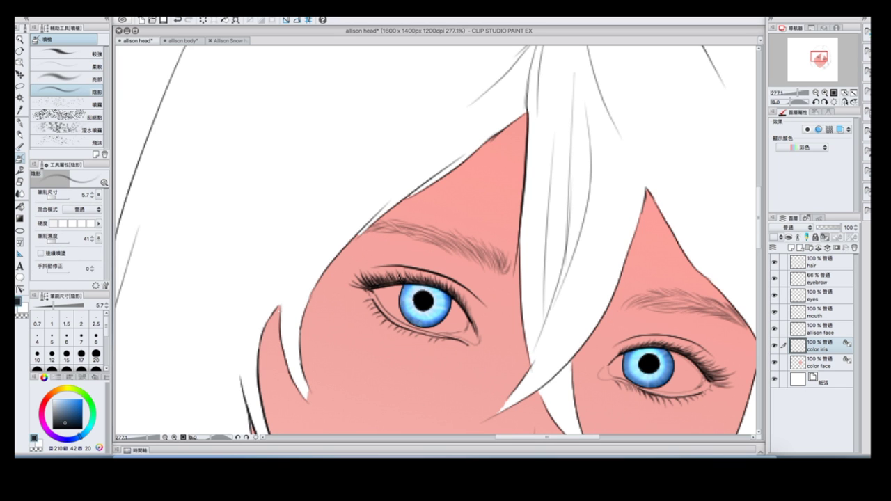
pyautogui.hotkey('ctrl', '+')
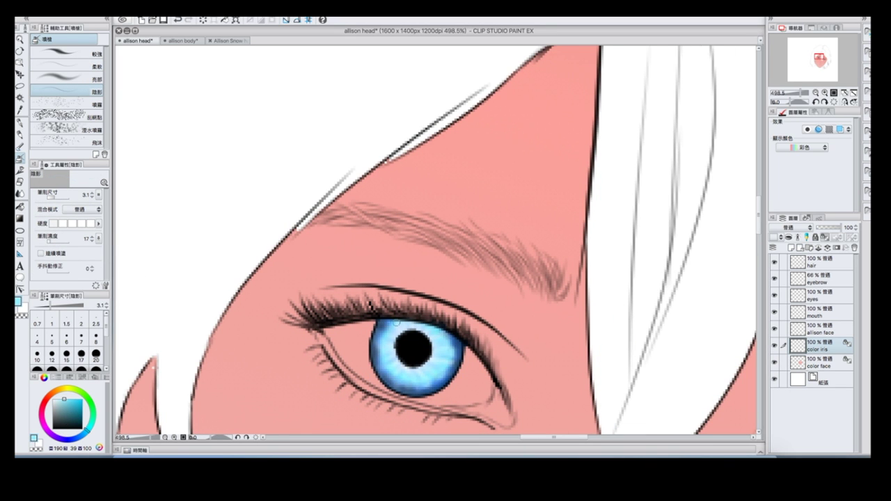
pyautogui.hotkey('ctrl', '-')
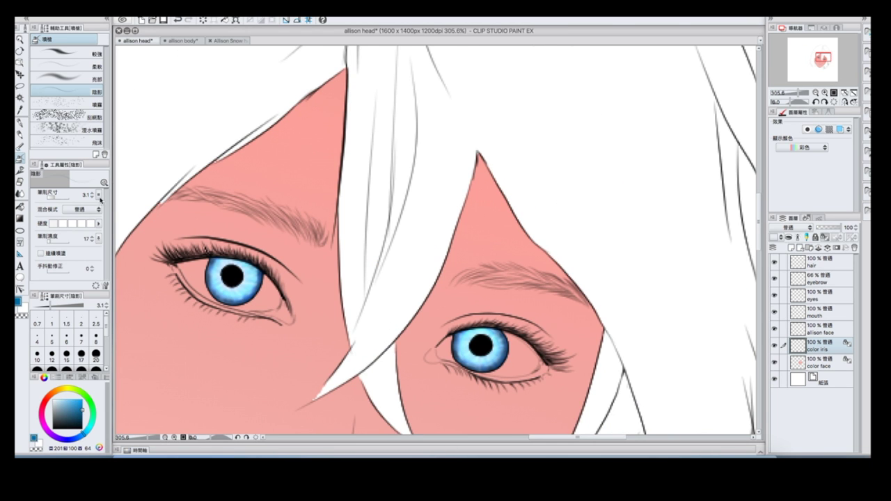
# Step: Shade both irises with medium blue strokes at brush size 2.1 and density 12
pyautogui.hotkey('ctrl', '+')
pyautogui.moveTo(147, 285); pyautogui.dragTo(180, 299)
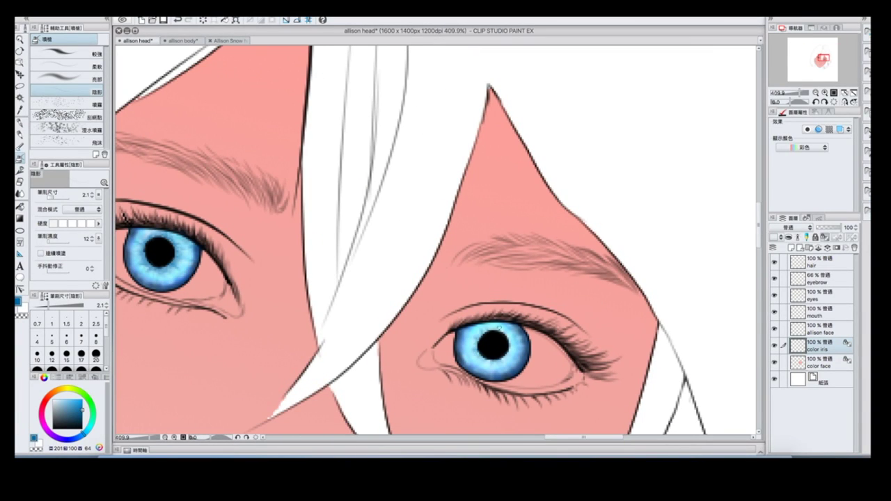
pyautogui.moveTo(499, 327)
pyautogui.mouseDown()
pyautogui.moveTo(488, 365)
pyautogui.moveTo(502, 364)
pyautogui.moveTo(508, 341)
pyautogui.moveTo(477, 335)
pyautogui.mouseUp()
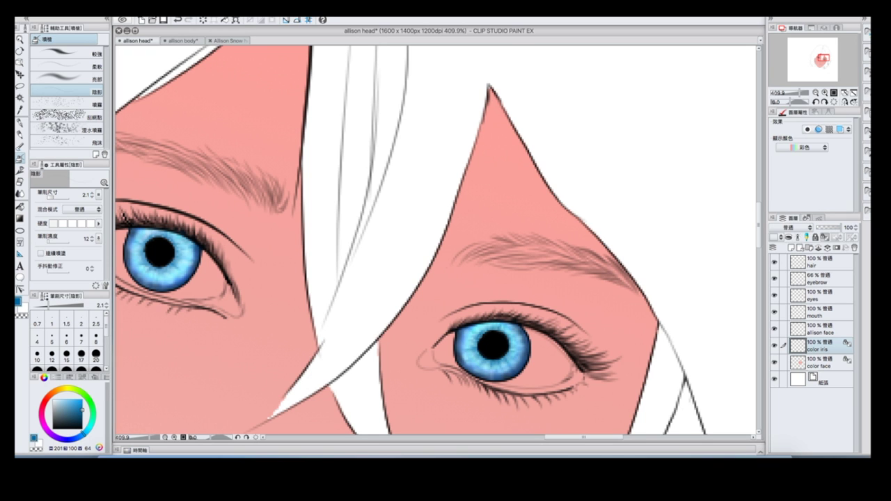
pyautogui.keyDown('alt'); pyautogui.click(472, 356); pyautogui.keyUp('alt')
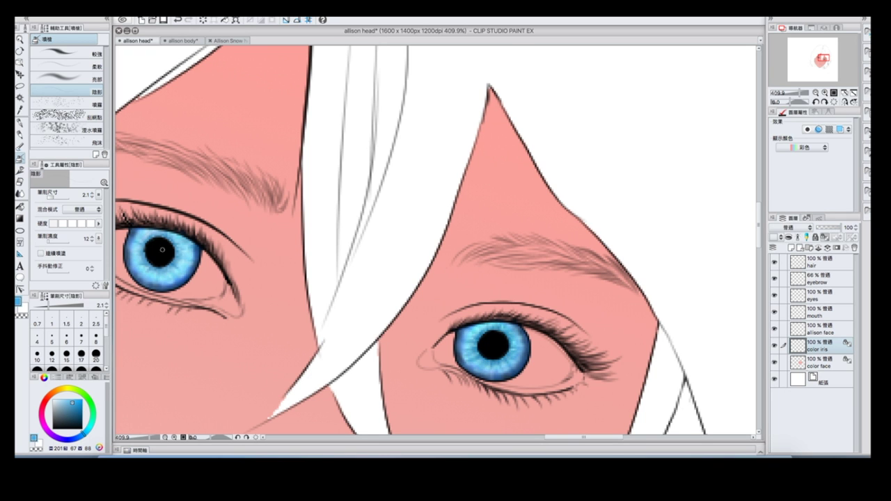
# Step: Tint the iris line art on the transparency-locked eyes layer with dark blue sampled from the iris rim
pyautogui.click(817, 301)
pyautogui.keyDown('alt'); pyautogui.click(529, 354); pyautogui.keyUp('alt')
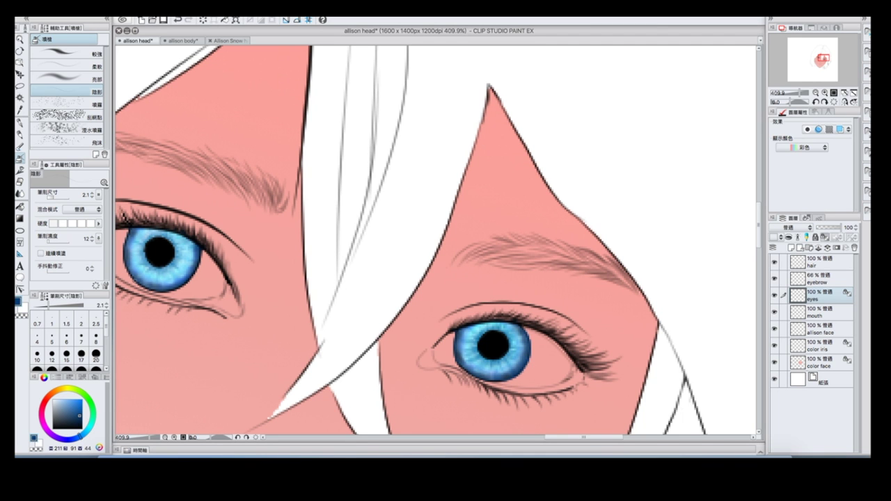
pyautogui.scroll(-3, 438, 245)
pyautogui.scroll(3, 162, 174)
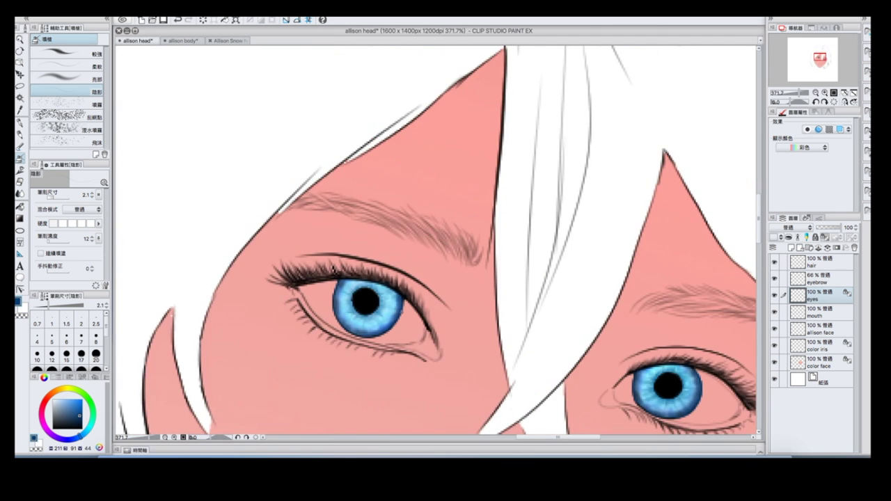
# Step: Touch up the iris color with light blue at density 8 and retint the eyes layer's line art dark blue at density 72
pyautogui.click(75, 405)
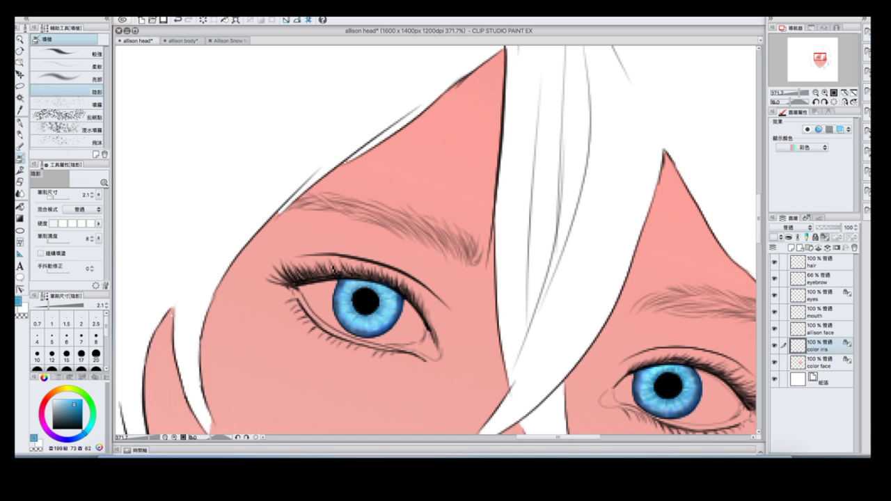
pyautogui.keyDown('ctrl'); pyautogui.click(333, 268); pyautogui.keyUp('ctrl')
pyautogui.keyDown('alt'); pyautogui.click(333, 268); pyautogui.keyUp('alt')
pyautogui.moveTo(49, 239); pyautogui.dragTo(63, 245)
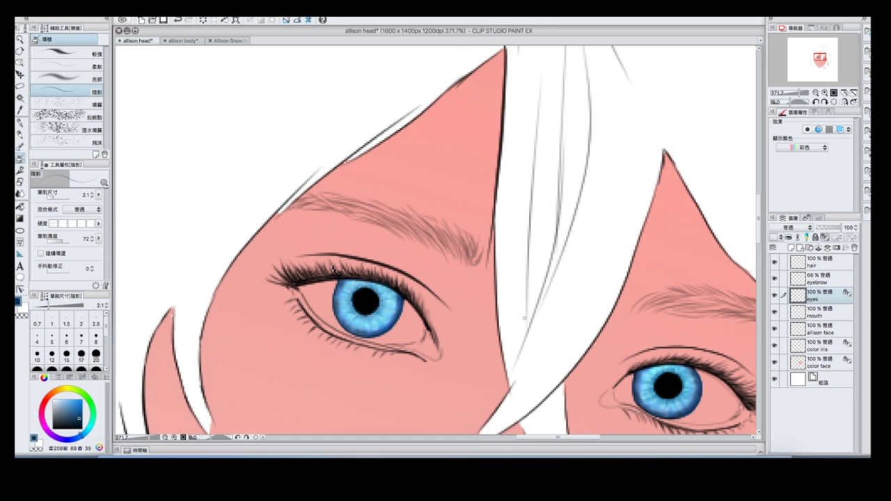
pyautogui.scroll(-2, 524, 319)
pyautogui.scroll(2, 230, 278)
# Step: Brush pale blue streaks at density 10 and medium blue strokes at density 20 into the irises on the color iris layer
pyautogui.keyDown('ctrl'); pyautogui.click(407, 360); pyautogui.keyUp('ctrl')
pyautogui.keyDown('alt'); pyautogui.click(408, 360); pyautogui.keyUp('alt')
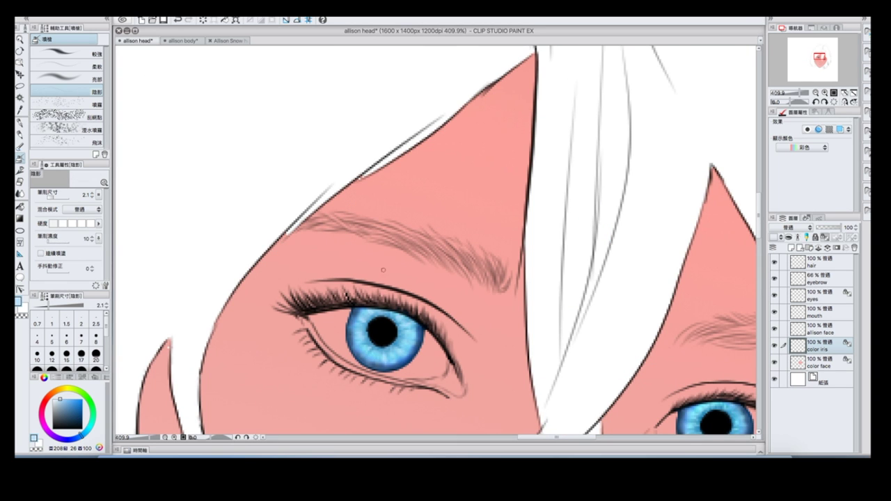
pyautogui.scroll(-2, 404, 324)
pyautogui.scroll(2, 457, 335)
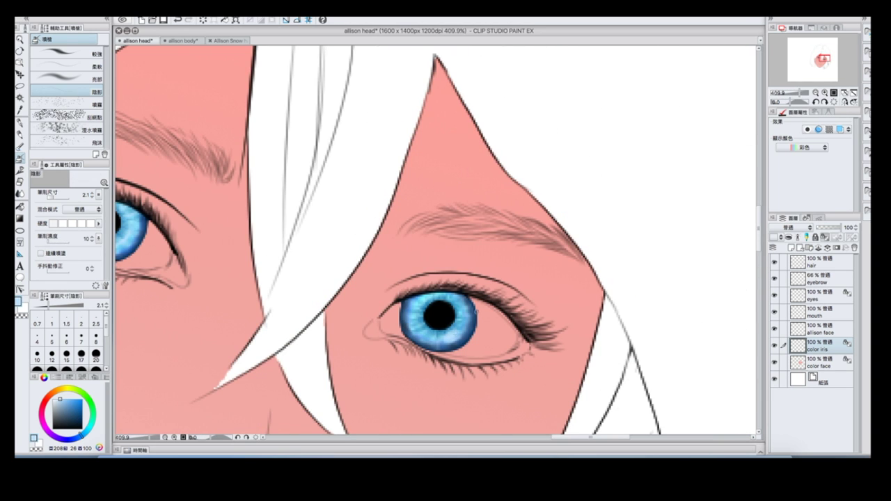
pyautogui.keyDown('alt'); pyautogui.click(442, 333); pyautogui.keyUp('alt')
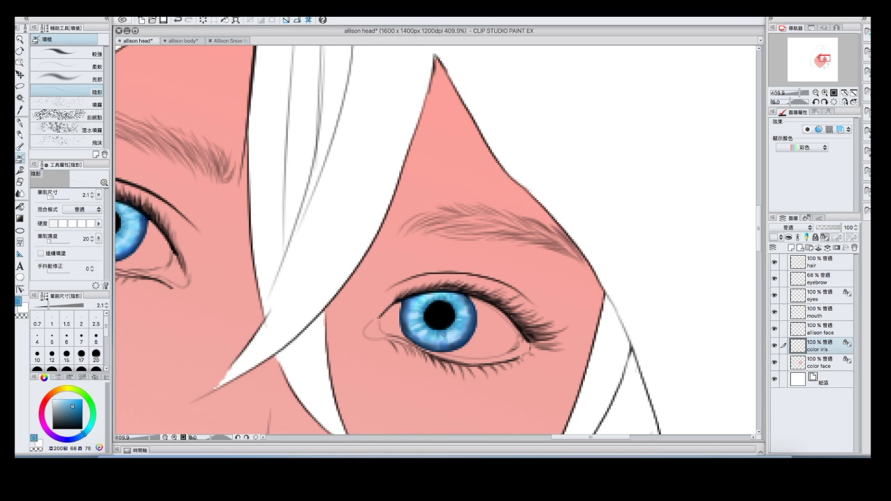
pyautogui.scroll(-2, 442, 333)
pyautogui.scroll(3, 328, 316)
# Step: Brighten the left iris with pale blue strokes sampled from its texture, reducing the brush size to 2.5
pyautogui.keyDown('alt'); pyautogui.click(400, 319); pyautogui.keyUp('alt')
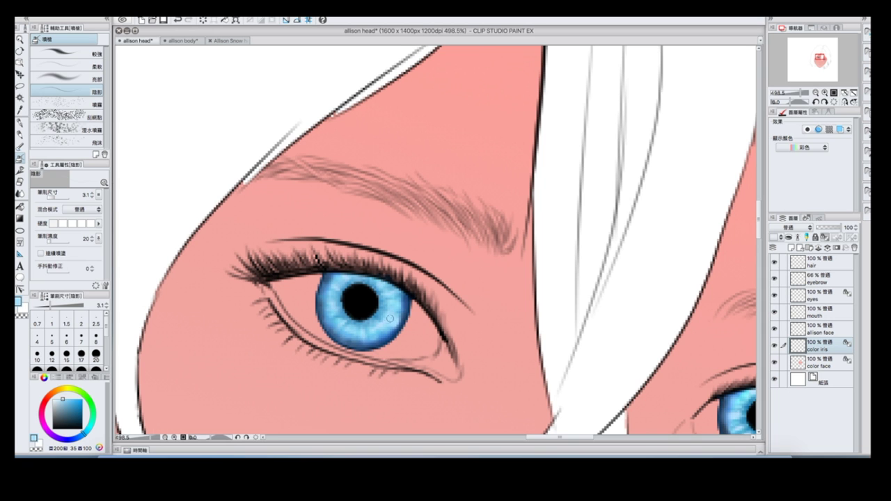
pyautogui.click(93, 198)
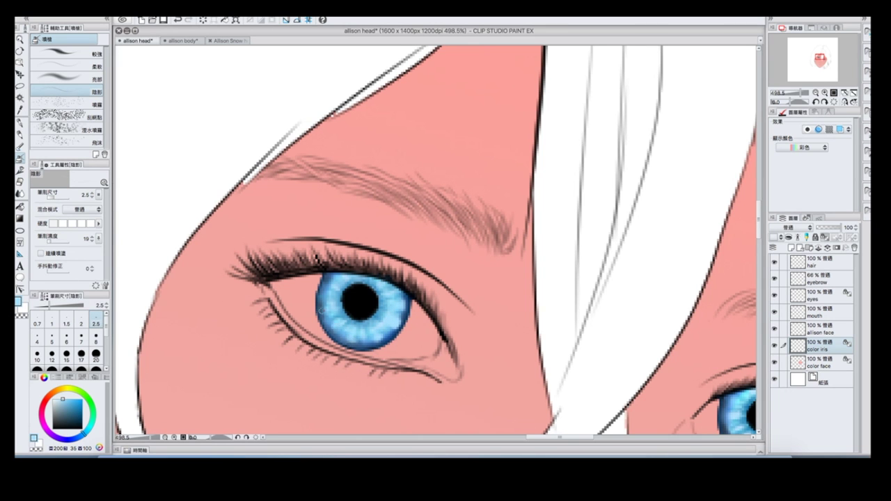
pyautogui.scroll(-2, 362, 307)
pyautogui.scroll(3, 550, 346)
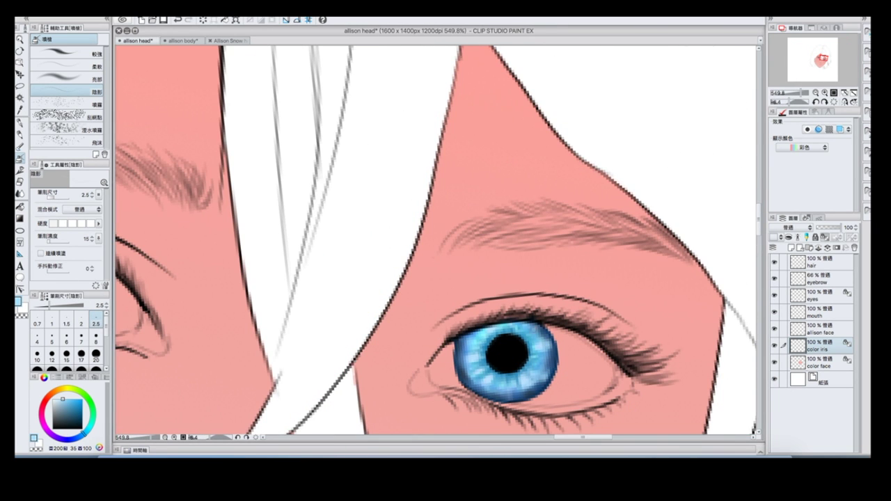
# Step: Blend cyan-blue strokes at size 2.5 and darker blue strokes at size 2 into the right iris
pyautogui.keyDown('alt'); pyautogui.click(550, 360); pyautogui.keyUp('alt')
pyautogui.scroll(-2, 498, 341)
pyautogui.scroll(2, 498, 342)
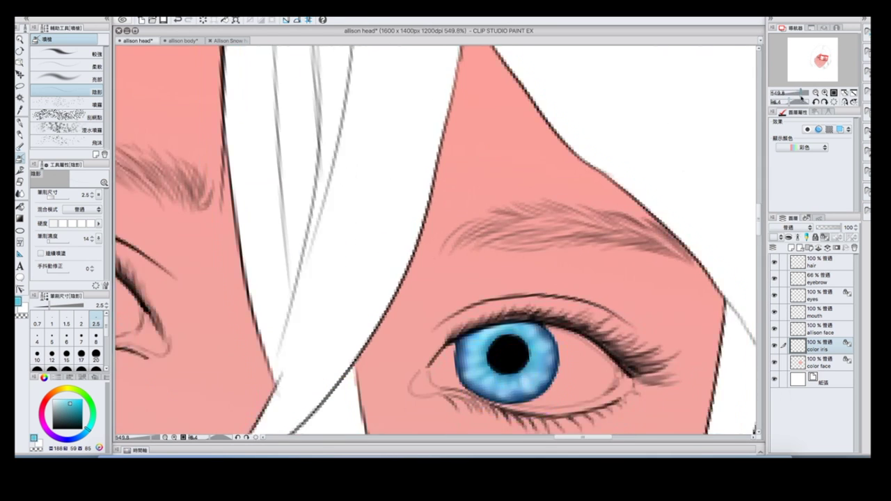
pyautogui.scroll(1, 497, 342)
pyautogui.keyDown('alt'); pyautogui.click(498, 342); pyautogui.keyUp('alt')
pyautogui.press('[')
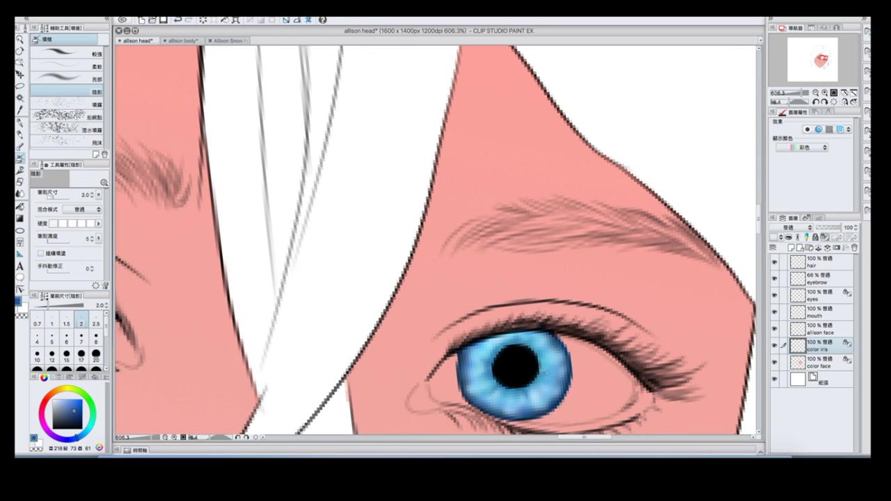
pyautogui.scroll(-1, 436, 240)
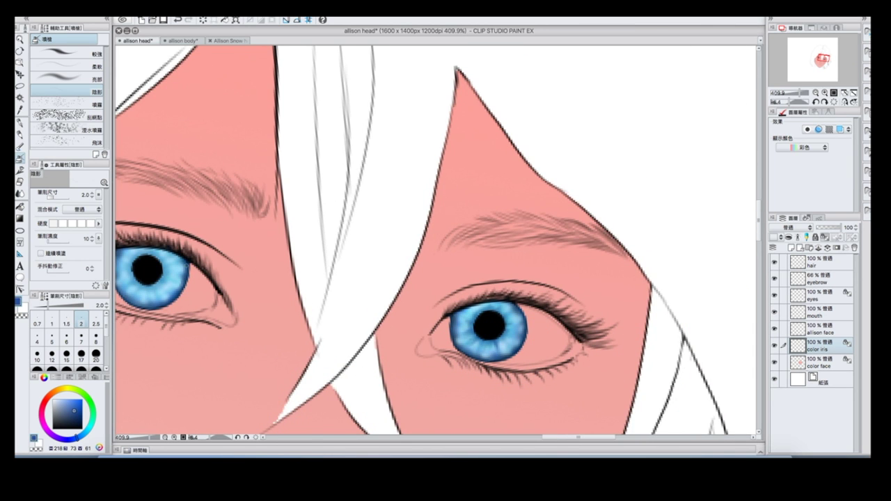
# Step: Retint the iris line art on the eyes layer with dark blue at brush size 2 and density 100
pyautogui.scroll(2, 508, 365)
pyautogui.keyDown('ctrl'); pyautogui.keyDown('shift'); pyautogui.click(387, 234); pyautogui.keyUp('shift'); pyautogui.keyUp('ctrl')
pyautogui.click(71, 243)
pyautogui.scroll(-2, 489, 363)
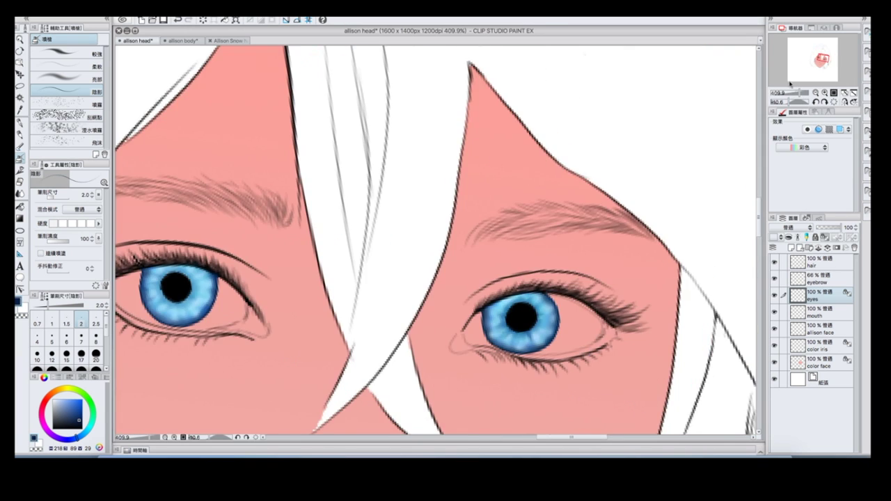
# Step: Brush pale blue strokes at size 2 and density 12 into the irises on the color iris layer
pyautogui.scroll(-1, 278, 293)
pyautogui.keyDown('ctrl'); pyautogui.keyDown('shift'); pyautogui.click(279, 296); pyautogui.keyUp('shift'); pyautogui.keyUp('ctrl')
pyautogui.moveTo(265, 292); pyautogui.dragTo(286, 301)
pyautogui.moveTo(568, 317); pyautogui.dragTo(602, 307)
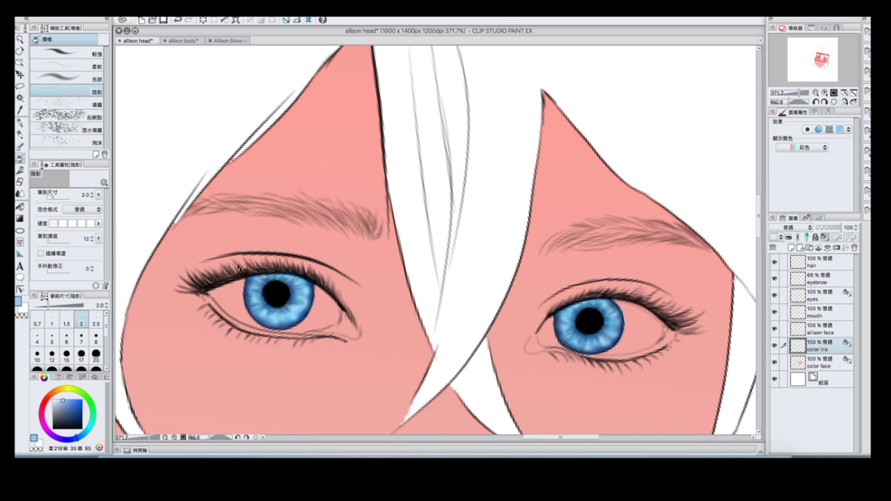
# Step: Paint fine white streaks radiating through both irises at size 2 and density 8
pyautogui.scroll(2, 435, 240)
pyautogui.press('x')
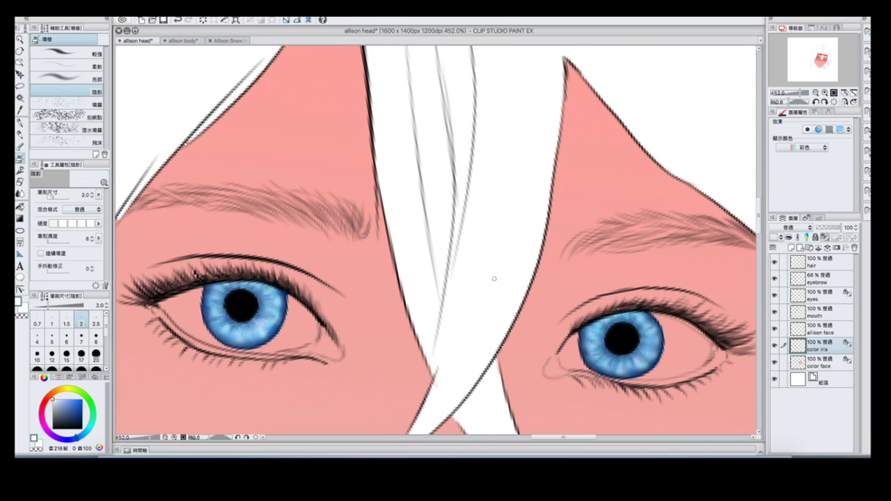
pyautogui.moveTo(595, 327); pyautogui.dragTo(595, 351)
pyautogui.moveTo(650, 325); pyautogui.dragTo(651, 346)
pyautogui.moveTo(596, 351); pyautogui.dragTo(607, 364)
pyautogui.moveTo(647, 320); pyautogui.dragTo(648, 359)
pyautogui.moveTo(217, 286); pyautogui.dragTo(220, 324)
pyautogui.moveTo(273, 284); pyautogui.dragTo(269, 307)
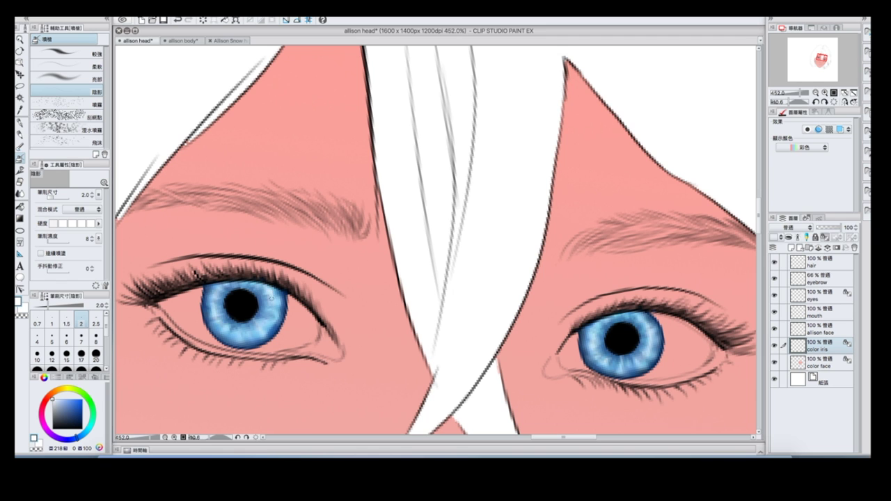
pyautogui.scroll(-1, 595, 300)
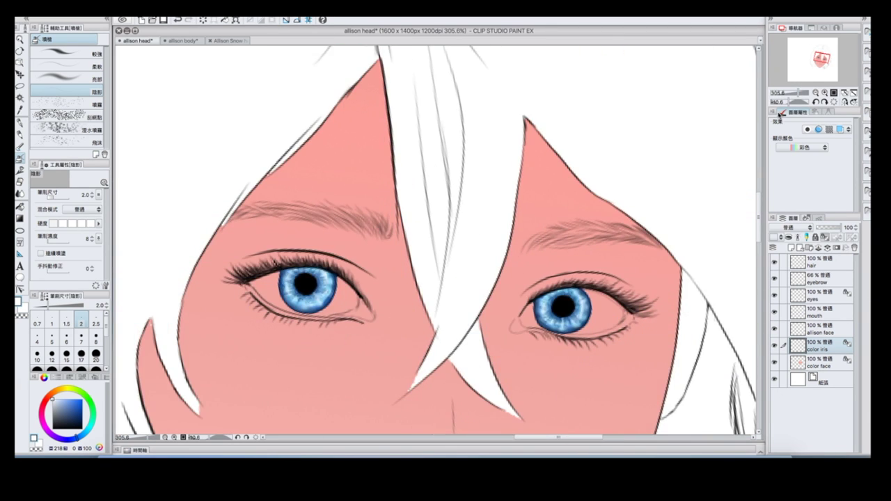
# Step: Brighten both irises with blue using the highlight brush in glow dodge mode at size 4.7 and density 9
pyautogui.scroll(2, 165, 122)
pyautogui.click(70, 80)
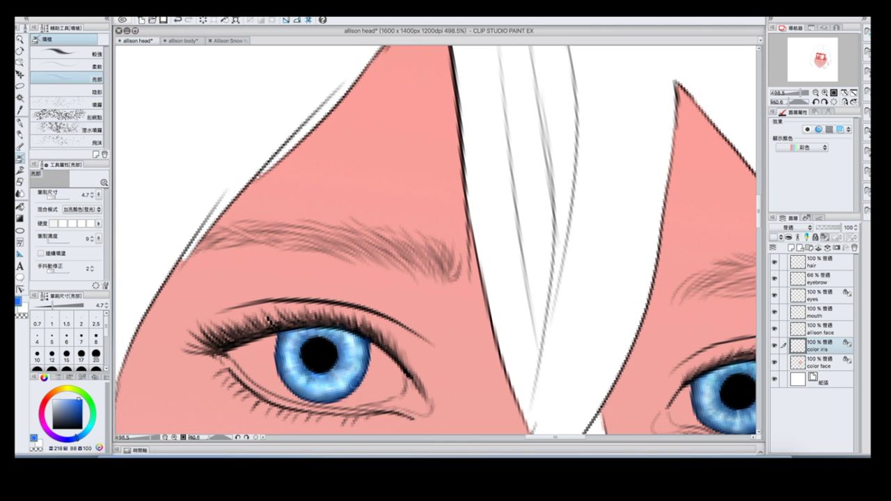
pyautogui.scroll(-2, 207, 217)
pyautogui.scroll(1, 207, 218)
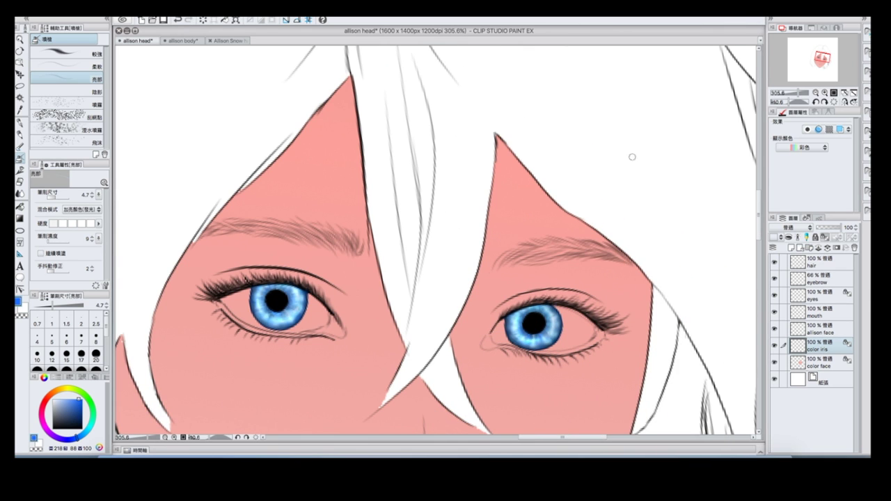
# Step: Tint both pupils dark navy blue on the eyes layer with the highlight brush in normal mode at density 100
pyautogui.click(803, 299)
pyautogui.click(79, 419)
pyautogui.click(82, 208)
pyautogui.click(77, 216)
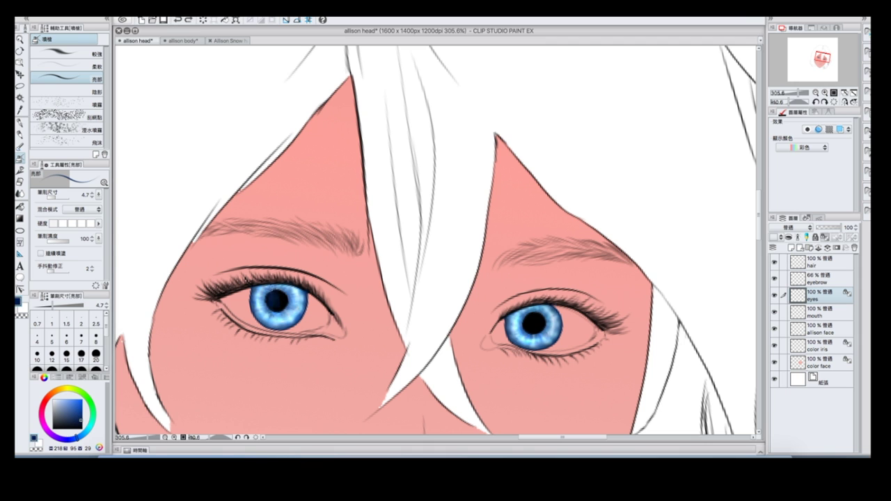
pyautogui.keyDown('alt'); pyautogui.click(279, 302); pyautogui.keyUp('alt')
pyautogui.click(535, 323)
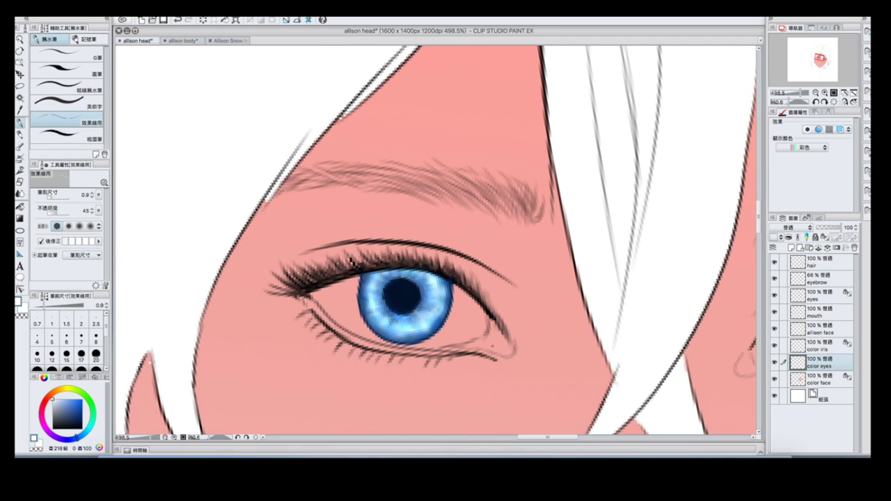
# Step: Fill the left eye's white area with white on the color eyes layer
pyautogui.press('g')
pyautogui.scroll(5, 326, 378)
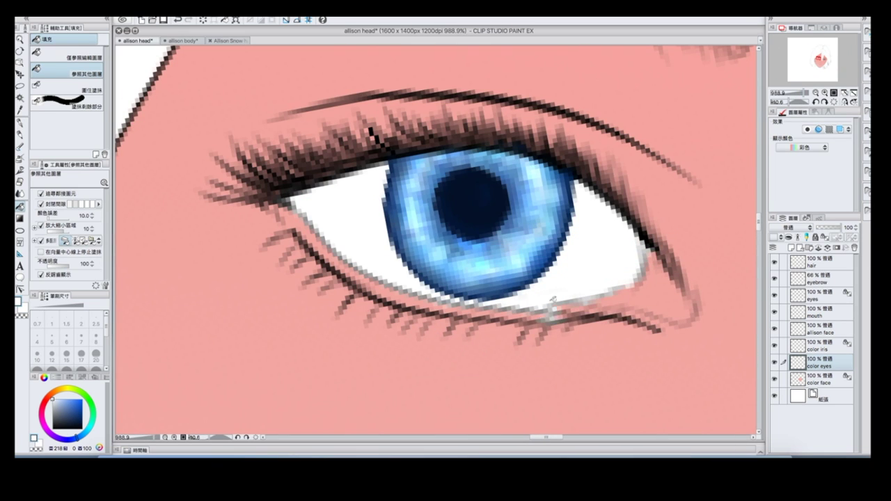
pyautogui.scroll(-6, 644, 254)
pyautogui.press('p')
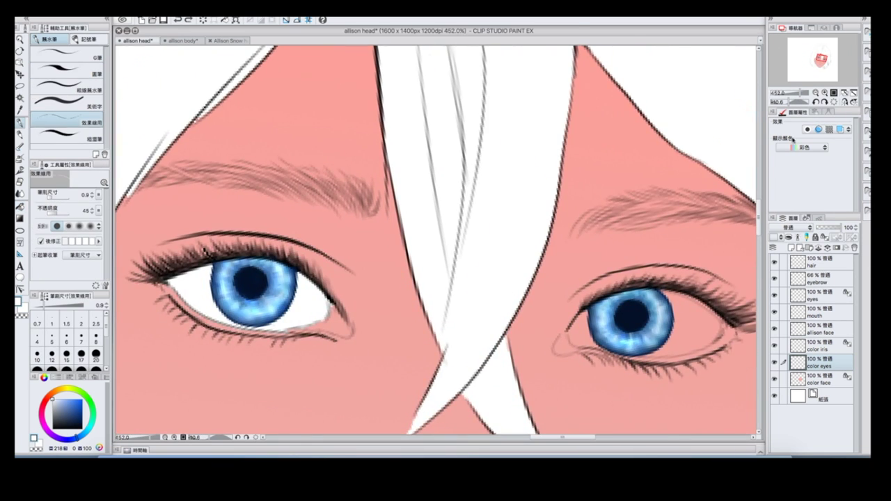
# Step: Close the gaps in the right eye's outline with white pen strokes at size 0.9 and opacity 100, testing and undoing a fill
pyautogui.scroll(6, 735, 239)
pyautogui.moveTo(735, 238); pyautogui.dragTo(532, 224)
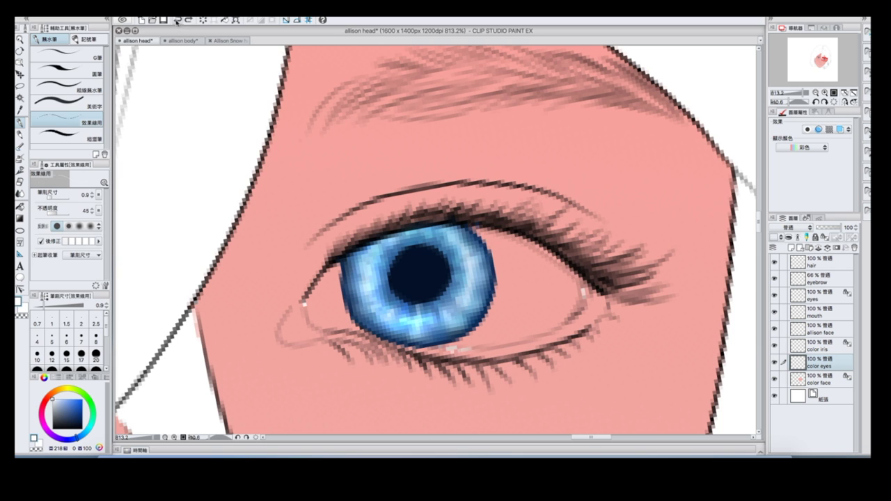
pyautogui.press('g')
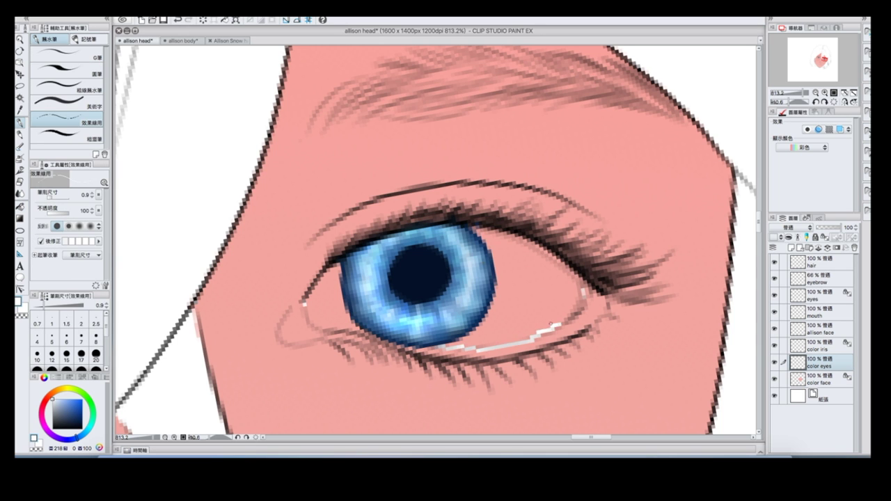
pyautogui.click(547, 286)
pyautogui.press('p')
pyautogui.hotkey('ctrl', 'z')
pyautogui.moveTo(480, 232)
pyautogui.mouseDown()
pyautogui.moveTo(577, 281)
pyautogui.moveTo(493, 339)
pyautogui.moveTo(305, 305)
pyautogui.mouseUp()
pyautogui.scroll(-5, 446, 243)
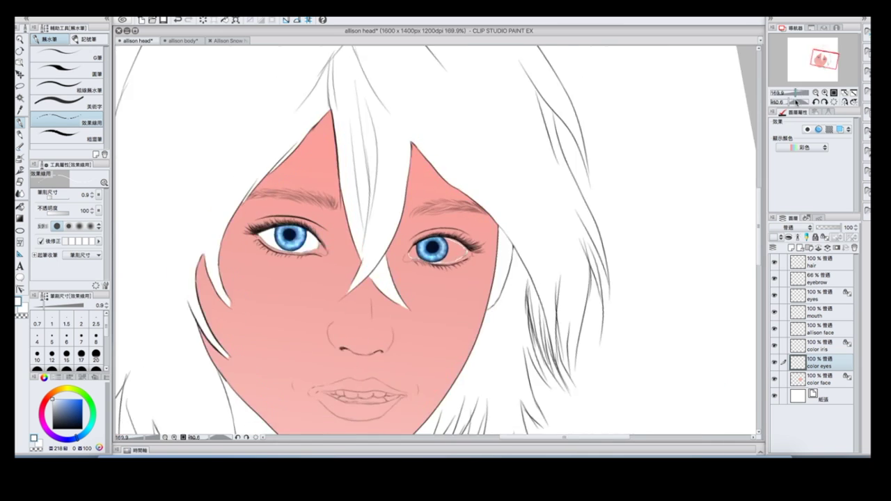
# Step: Fill the right eye's white area with white and touch up its edges using the 0.9 pen
pyautogui.scroll(5, 446, 244)
pyautogui.press('g')
pyautogui.click(512, 275)
pyautogui.scroll(2, 446, 243)
pyautogui.press('p')
pyautogui.hotkey('ctrl', 'z')
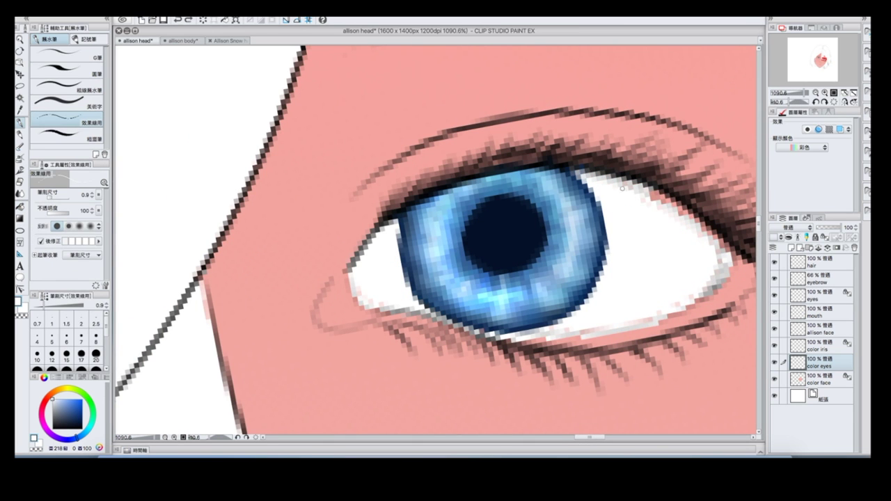
pyautogui.scroll(-2, 700, 237)
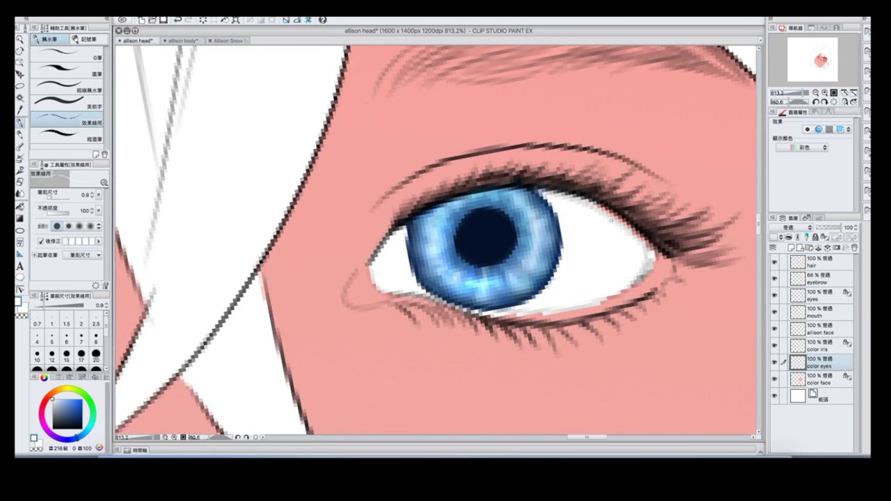
pyautogui.scroll(-3, 713, 166)
pyautogui.scroll(2, 713, 165)
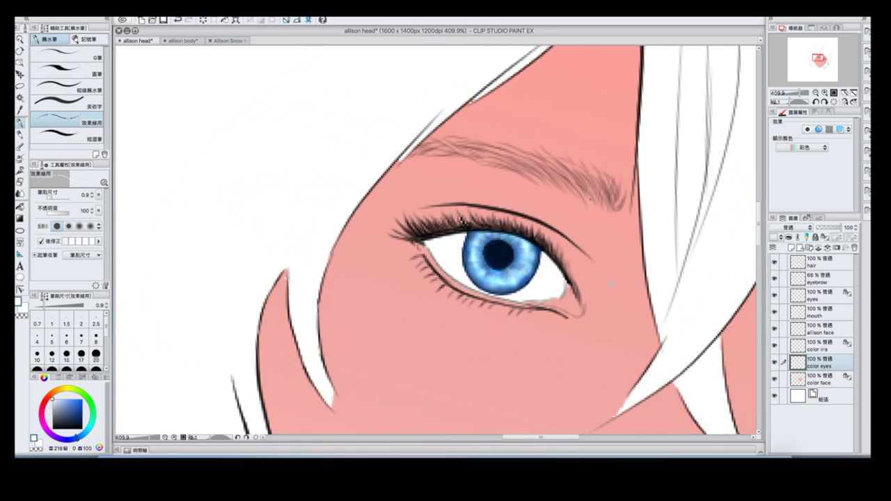
# Step: Recolor the left eye's lower inner rim line pale grey-blue on the eyes layer, using the 2.5 pen and the highlight brush at size 1.4
pyautogui.click(825, 291)
pyautogui.click(96, 324)
pyautogui.scroll(1, 306, 274)
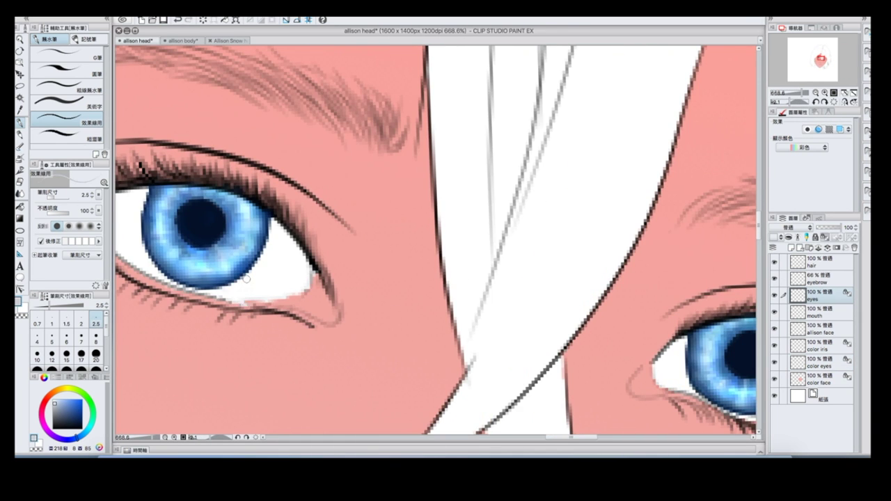
pyautogui.scroll(1, 253, 279)
pyautogui.scroll(-5, 209, 246)
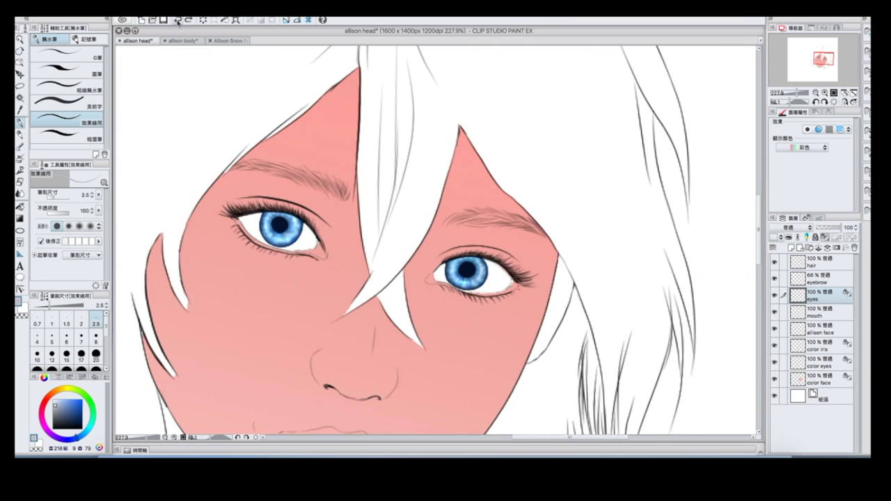
pyautogui.scroll(1, 799, 98)
pyautogui.scroll(3, 227, 221)
pyautogui.press('b')
pyautogui.moveTo(251, 209)
pyautogui.mouseDown()
pyautogui.moveTo(380, 286)
pyautogui.moveTo(425, 289)
pyautogui.mouseUp()
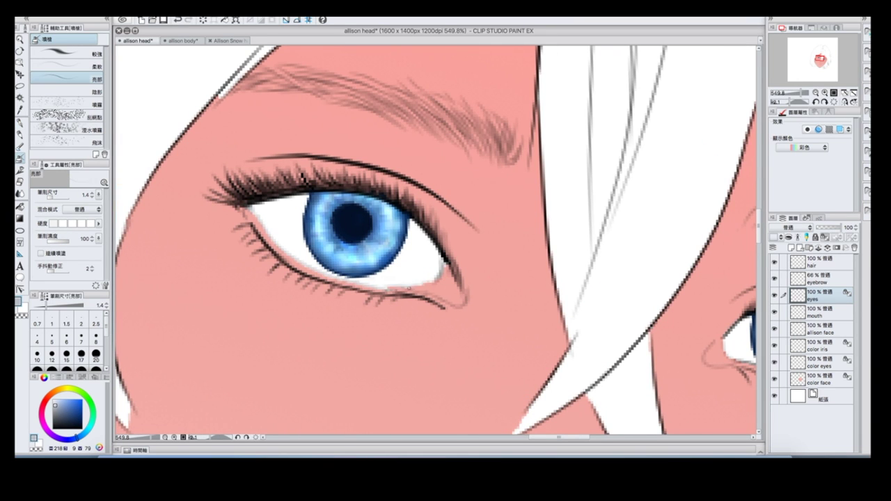
# Step: Recolor the right eye's inner rim line grey-blue with the highlight brush at size 1.4 and density 100
pyautogui.scroll(-3, 436, 279)
pyautogui.scroll(4, 577, 288)
pyautogui.scroll(-2, 657, 298)
pyautogui.scroll(2, 626, 303)
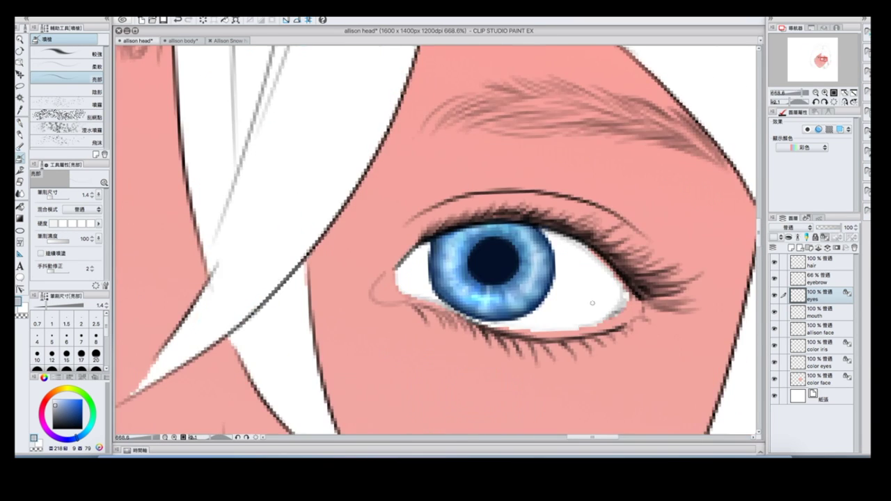
# Step: Shade the pupils with very dark blue at density 15 and dodge a white catchlight onto each at size 2.5, density 27
pyautogui.scroll(-3, 626, 303)
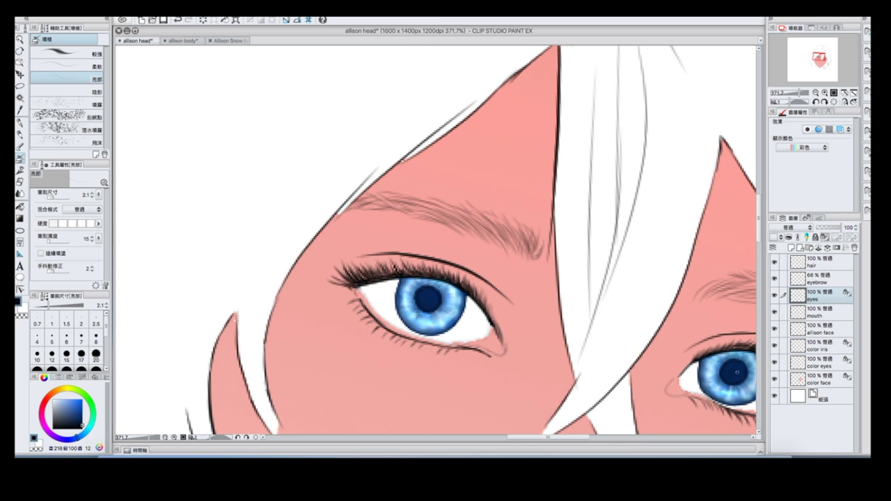
pyautogui.scroll(-3, 436, 240)
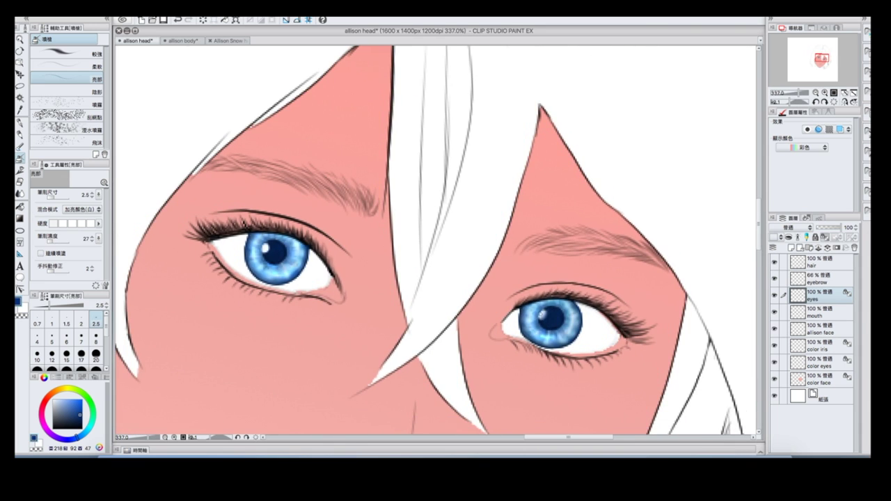
pyautogui.scroll(-3, 430, 242)
pyautogui.scroll(5, 445, 255)
# Step: Extend the right eye's catchlight across the color iris layer and dodge a bright streak opposite it at size 2
pyautogui.keyDown('ctrl'); pyautogui.keyDown('shift'); pyautogui.click(568, 316); pyautogui.keyUp('shift'); pyautogui.keyUp('ctrl')
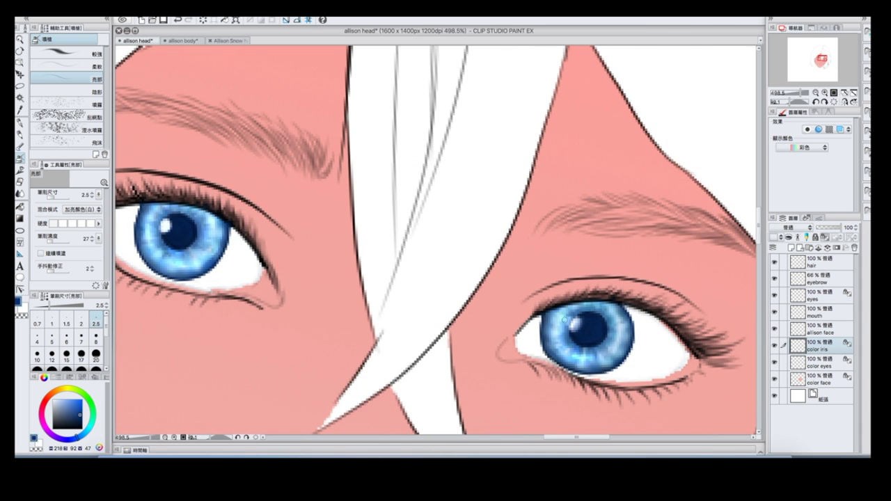
pyautogui.scroll(-4, 571, 323)
pyautogui.scroll(5, 635, 218)
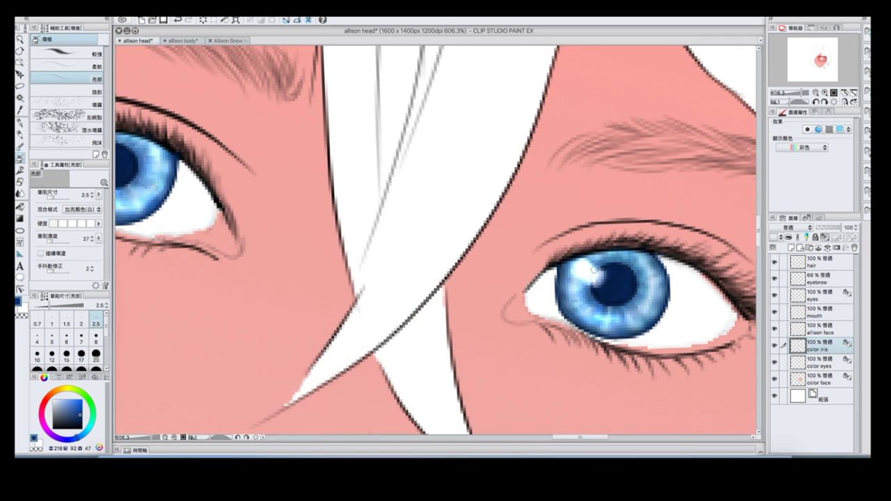
pyautogui.press('[')
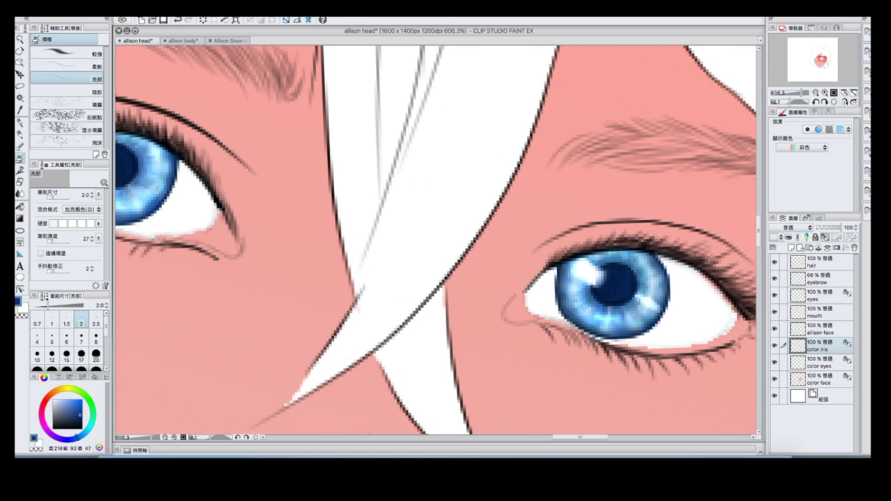
pyautogui.scroll(-4, 647, 301)
pyautogui.scroll(5, 522, 296)
pyautogui.scroll(3, 523, 296)
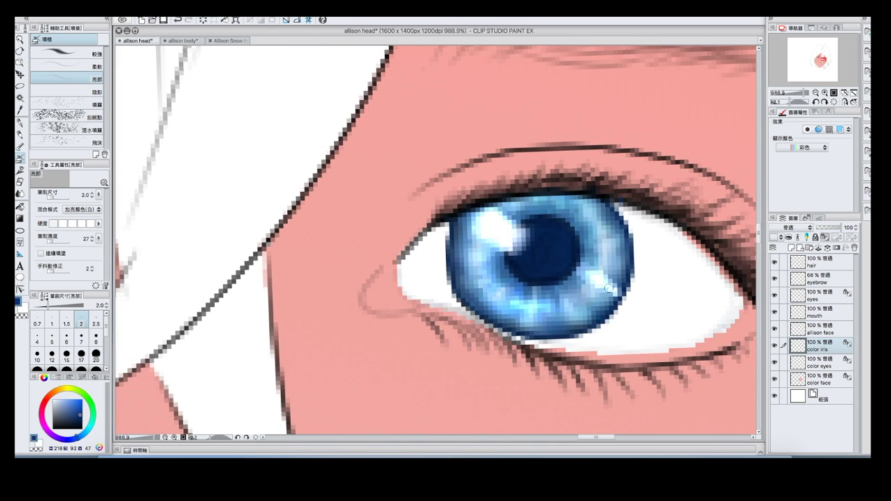
# Step: Dodge small bright glints around the right iris at size 2, lowering the density to 24 and then 18
pyautogui.scroll(-5, 557, 281)
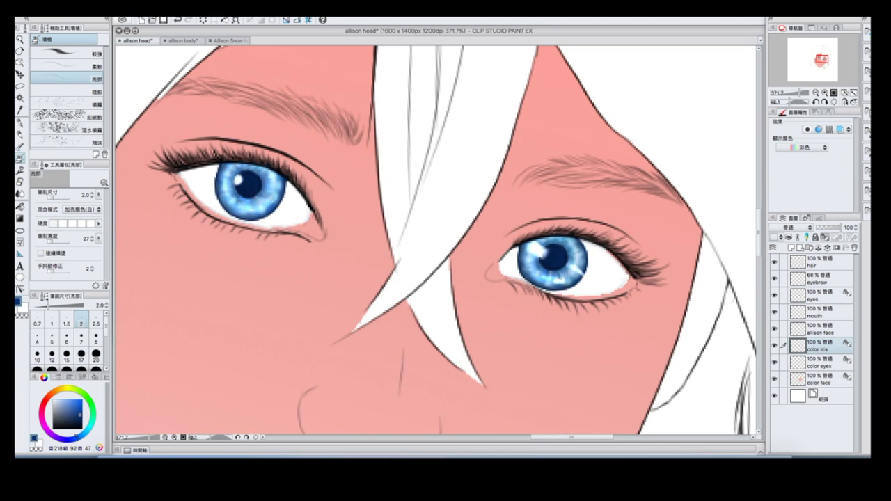
pyautogui.scroll(-4, 559, 281)
pyautogui.scroll(6, 632, 255)
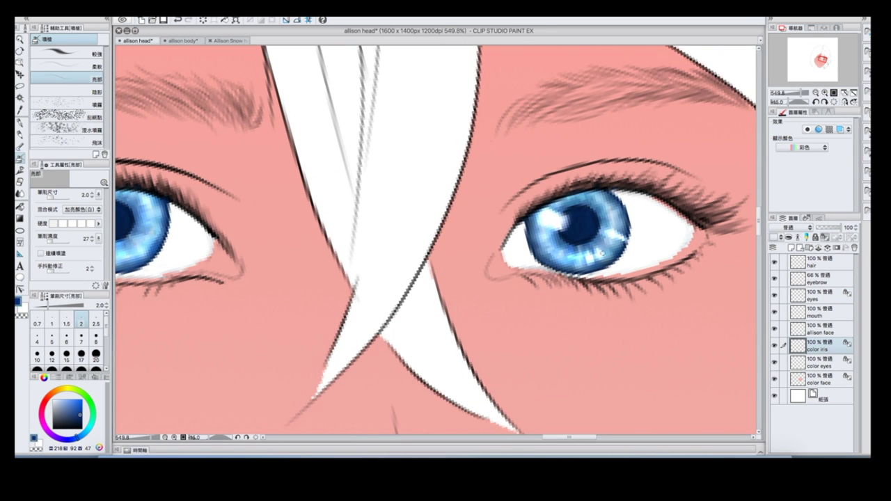
pyautogui.scroll(-4, 568, 255)
pyautogui.scroll(4, 567, 255)
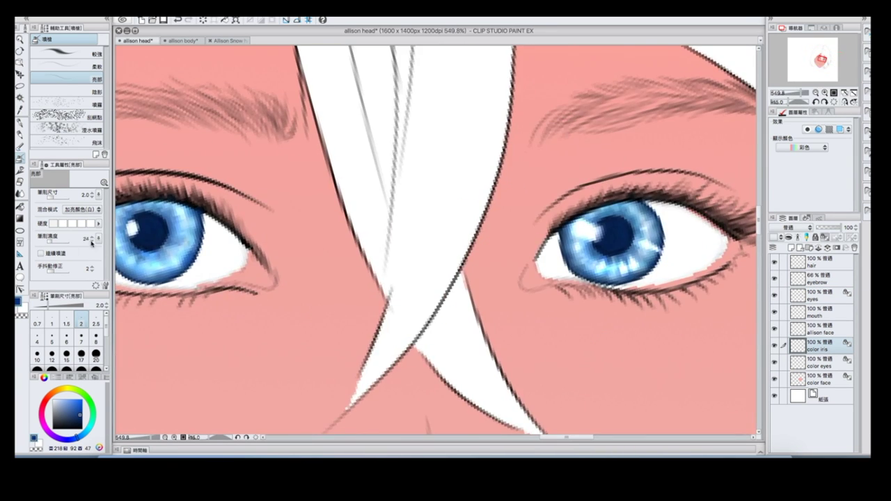
pyautogui.scroll(-4, 567, 255)
pyautogui.scroll(5, 567, 255)
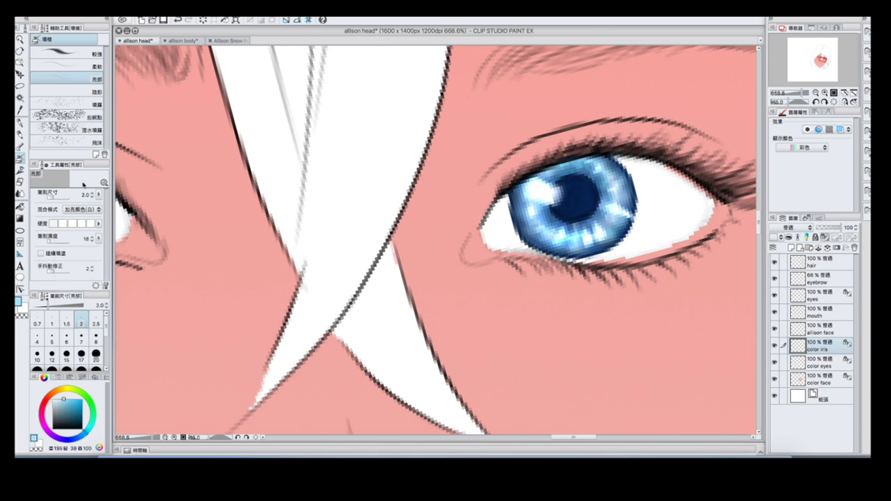
# Step: Dab a soft dark blue reflection into the right pupil on the eyes layer at size 2 and density 18
pyautogui.scroll(-4, 614, 205)
pyautogui.scroll(4, 614, 205)
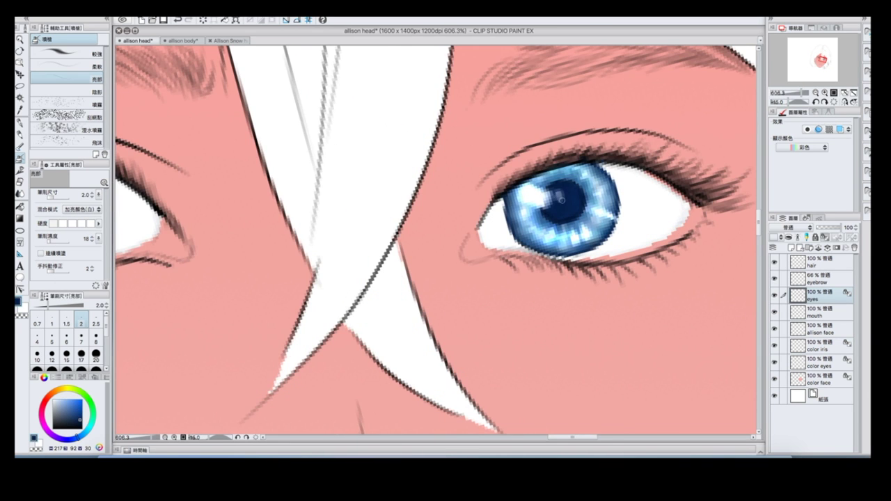
pyautogui.scroll(-4, 558, 191)
pyautogui.scroll(4, 634, 159)
pyautogui.scroll(-5, 436, 241)
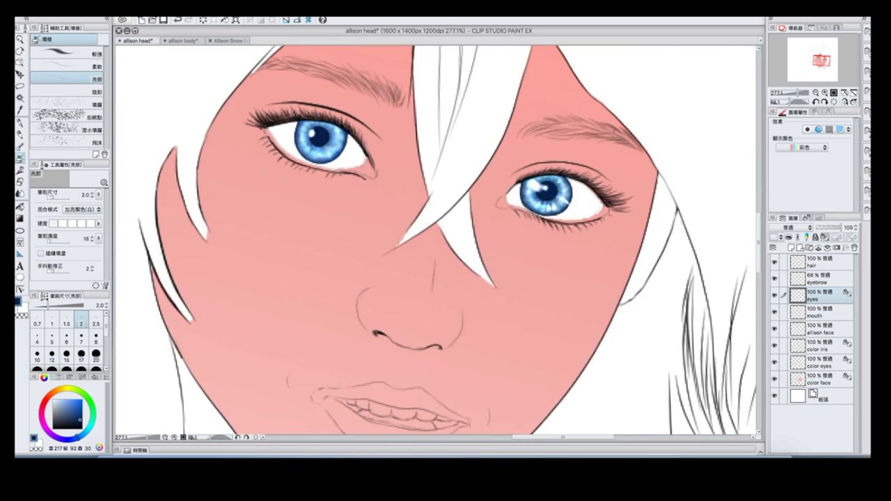
# Step: Extend the left eye's catchlight into the color iris layer with medium blue dodge strokes at size 2 and density 27
pyautogui.scroll(5, 439, 216)
pyautogui.click(821, 346)
pyautogui.click(822, 296)
pyautogui.scroll(4, 418, 209)
pyautogui.click(821, 346)
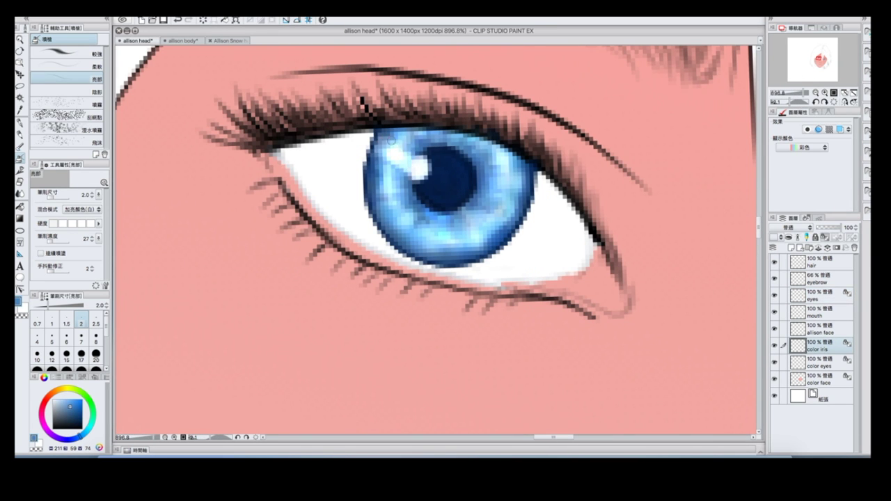
pyautogui.scroll(-5, 797, 68)
pyautogui.scroll(3, 703, 67)
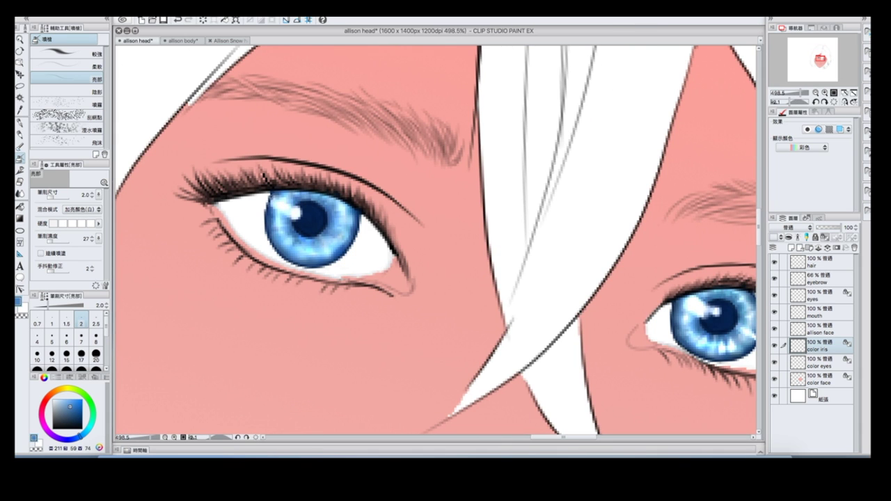
# Step: Brighten the left iris's glints on the color iris layer with dodge strokes at size 3 and density 15
pyautogui.press(']')
pyautogui.scroll(-5, 283, 208)
pyautogui.scroll(4, 314, 222)
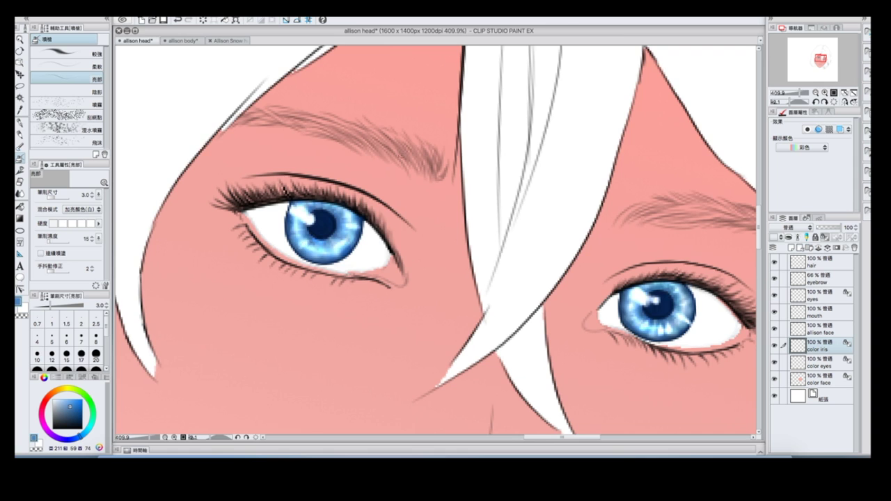
pyautogui.scroll(-5, 411, 158)
pyautogui.scroll(4, 411, 158)
# Step: Touch up the pupils and catchlights on the eyes layer in normal blending with dark blue and white at size 3, raising the density to 27
pyautogui.click(821, 296)
pyautogui.scroll(-5, 411, 159)
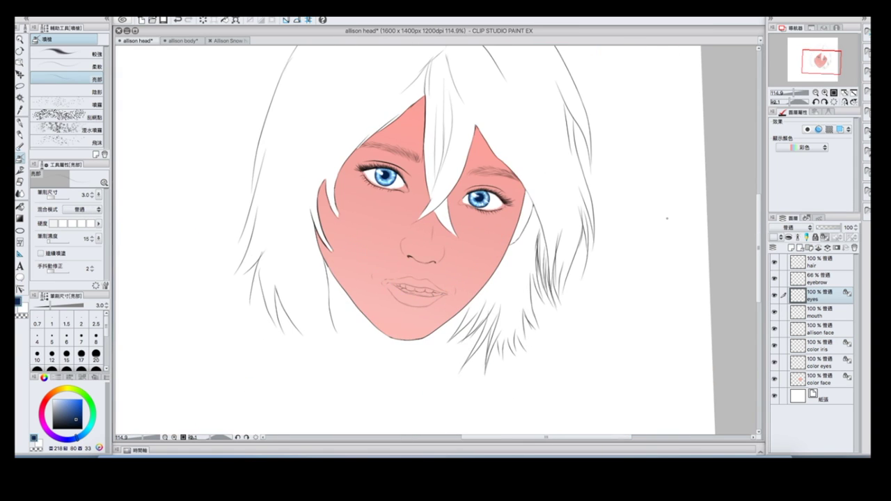
pyautogui.scroll(3, 450, 173)
pyautogui.moveTo(418, 230); pyautogui.dragTo(508, 292)
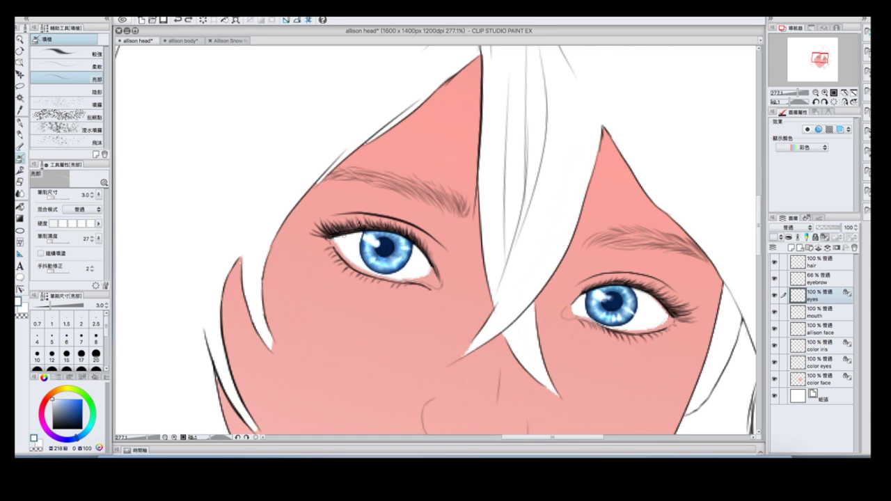
# Step: Add fine glints to the left iris on the color iris layer with near-white strokes at size 2 and density 27
pyautogui.click(795, 93)
pyautogui.moveTo(794, 93); pyautogui.dragTo(800, 93)
pyautogui.click(821, 346)
pyautogui.scroll(2, 412, 239)
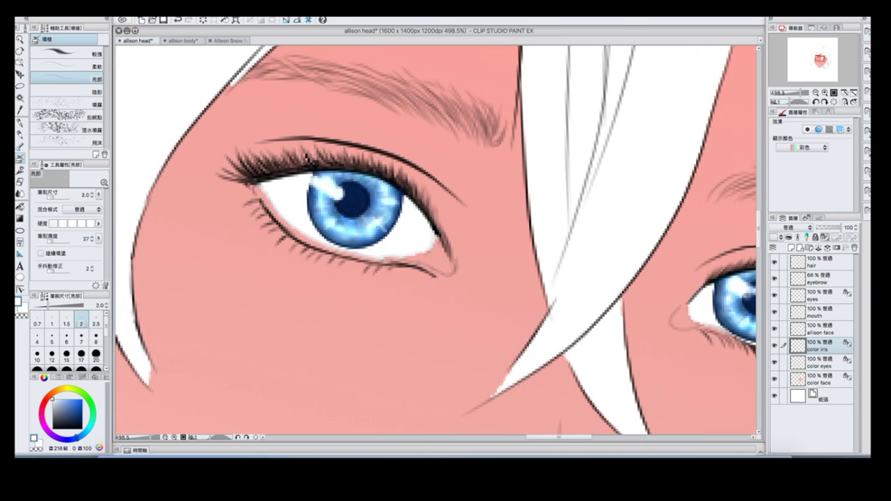
pyautogui.scroll(-5, 412, 239)
pyautogui.scroll(4, 354, 163)
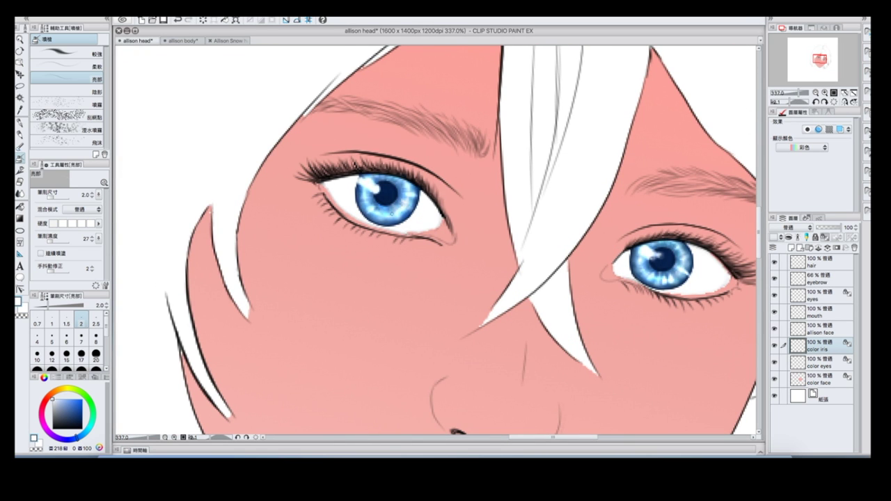
pyautogui.hscroll(5, 391, 215)
pyautogui.keyDown('alt'); pyautogui.click(206, 178); pyautogui.keyUp('alt')
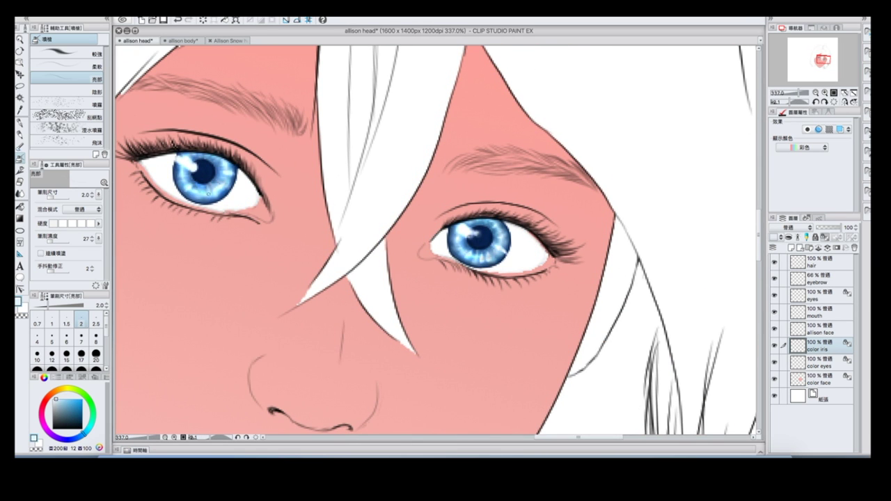
# Step: Soften both pupils on the eyes layer with sampled dark and medium blues at size 2, using densities 9 and 22
pyautogui.scroll(-4, 188, 188)
pyautogui.scroll(5, 227, 197)
pyautogui.keyDown('alt'); pyautogui.click(227, 196); pyautogui.keyUp('alt')
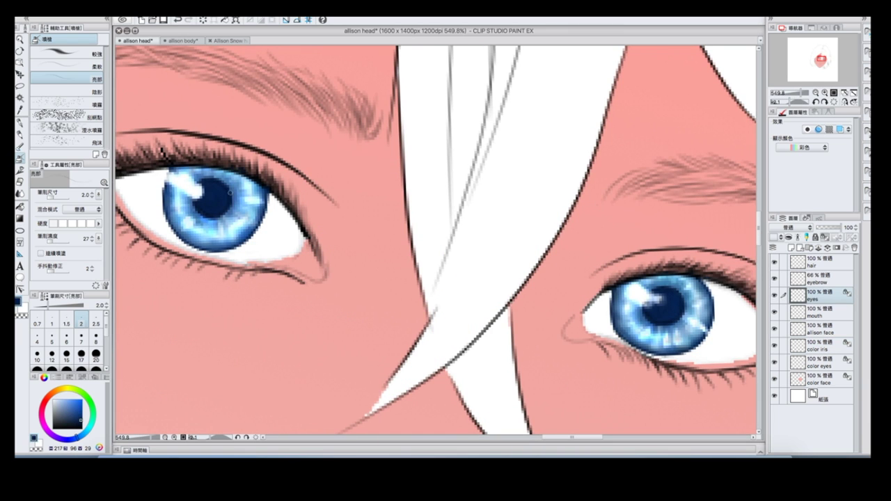
pyautogui.scroll(-4, 220, 217)
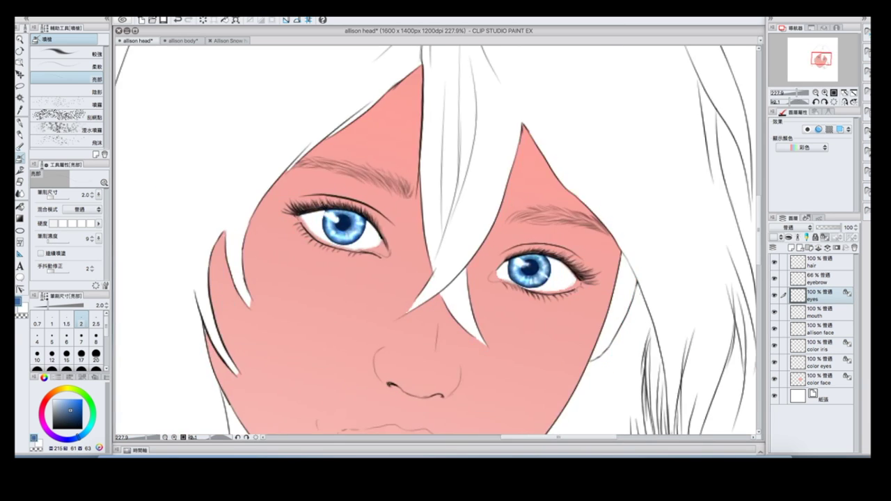
pyautogui.scroll(4, 522, 279)
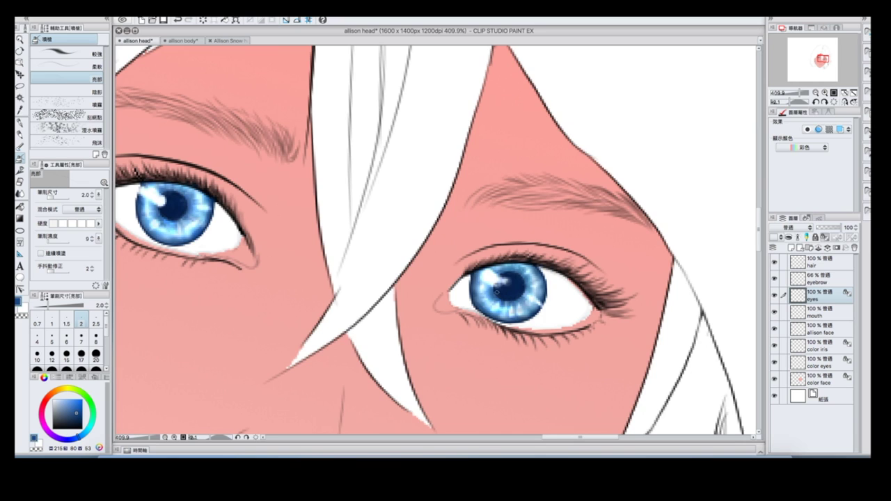
pyautogui.scroll(2, 422, 276)
pyautogui.keyDown('alt'); pyautogui.click(422, 277); pyautogui.keyUp('alt')
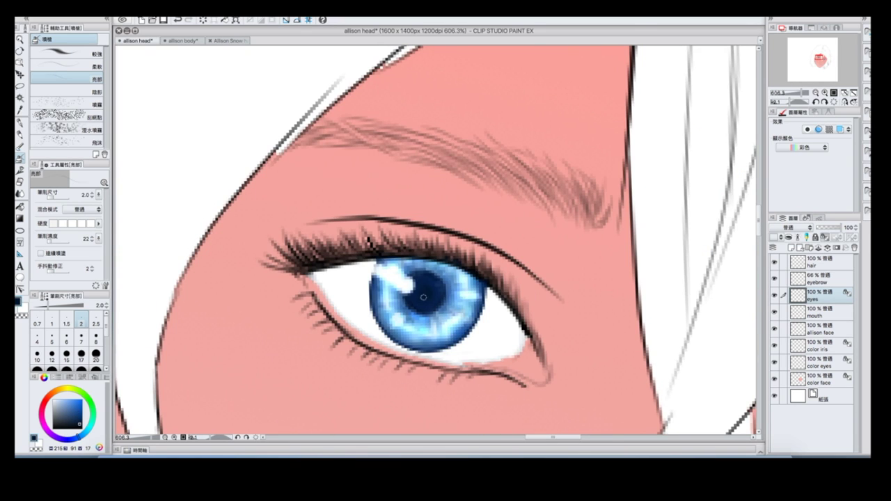
pyautogui.scroll(-4, 425, 286)
pyautogui.scroll(2, 511, 212)
pyautogui.scroll(-2, 532, 146)
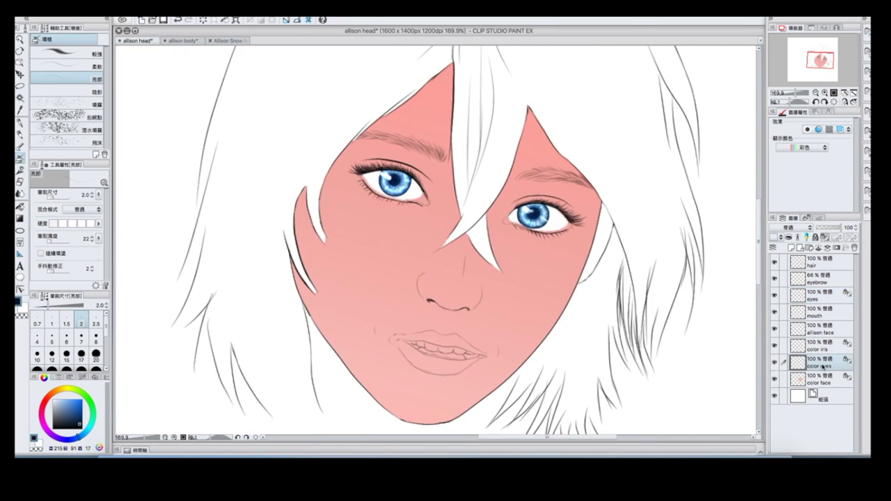
# Step: Tint the inner corner of the left eyeball with sampled skin red on the color eyes layer at size 2 and density 22
pyautogui.click(815, 362)
pyautogui.scroll(5, 411, 153)
pyautogui.keyDown('alt'); pyautogui.click(419, 191); pyautogui.keyUp('alt')
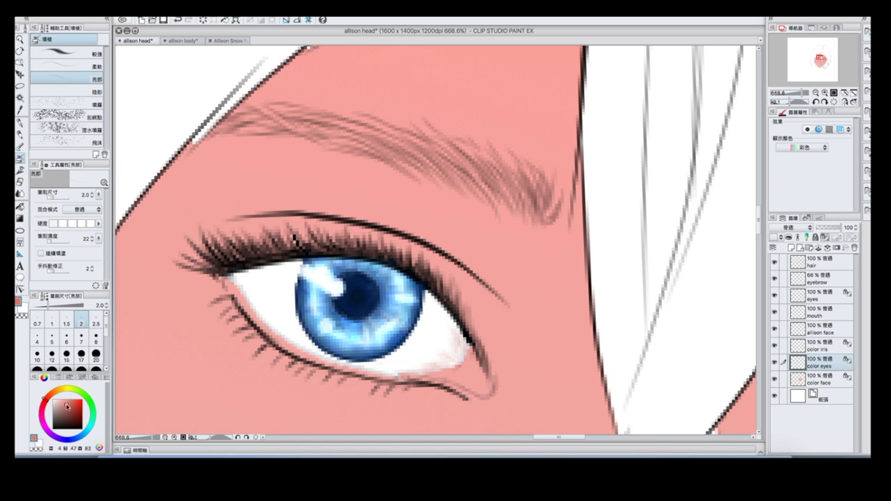
pyautogui.keyDown('ctrl'); pyautogui.keyDown('shift'); pyautogui.click(460, 353); pyautogui.keyUp('shift'); pyautogui.keyUp('ctrl')
pyautogui.scroll(-4, 229, 293)
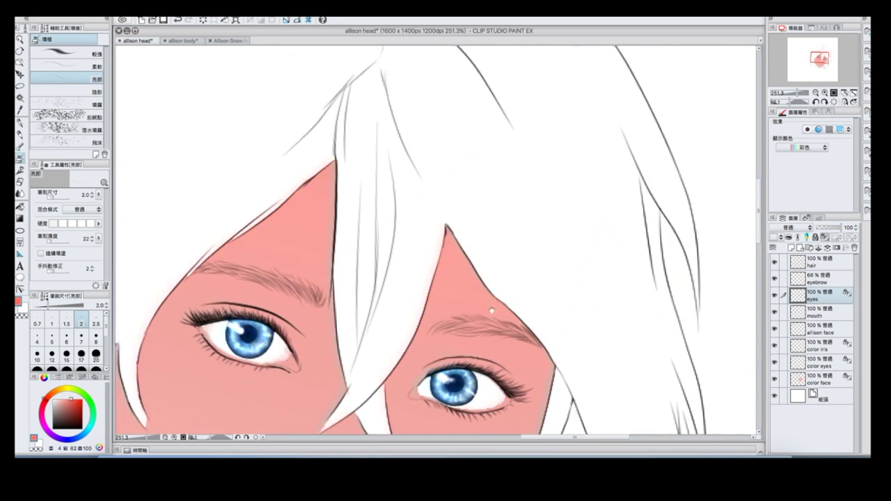
# Step: Tint the right eyeball's inner and outer corners with the pinkish red on the color eyes layer at size 2 and density 19
pyautogui.scroll(4, 544, 272)
pyautogui.click(831, 364)
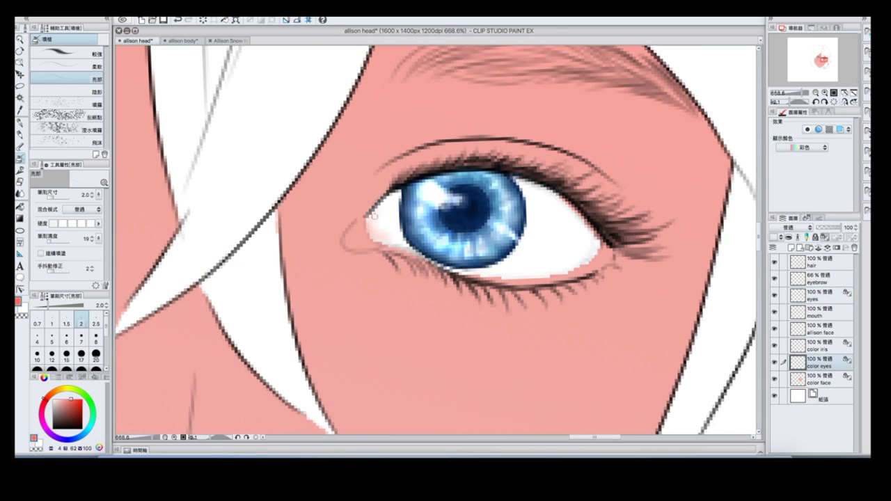
pyautogui.scroll(-4, 571, 272)
pyautogui.scroll(2, 470, 191)
pyautogui.click(834, 101)
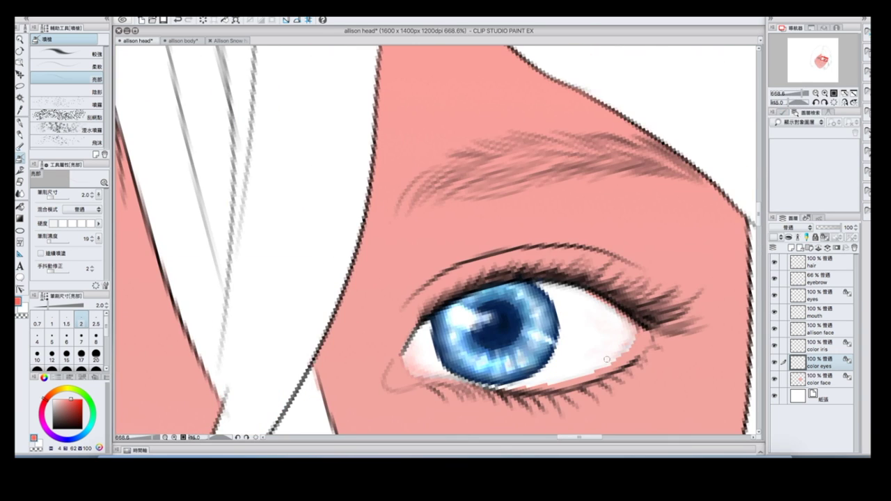
pyautogui.scroll(-3, 497, 318)
pyautogui.scroll(3, 529, 328)
# Step: Shade the right eyeball's white with a pale pinkish gray at size 4.7 and density 19
pyautogui.click(54, 402)
pyautogui.moveTo(499, 301)
pyautogui.mouseDown()
pyautogui.moveTo(531, 321)
pyautogui.moveTo(529, 354)
pyautogui.mouseUp()
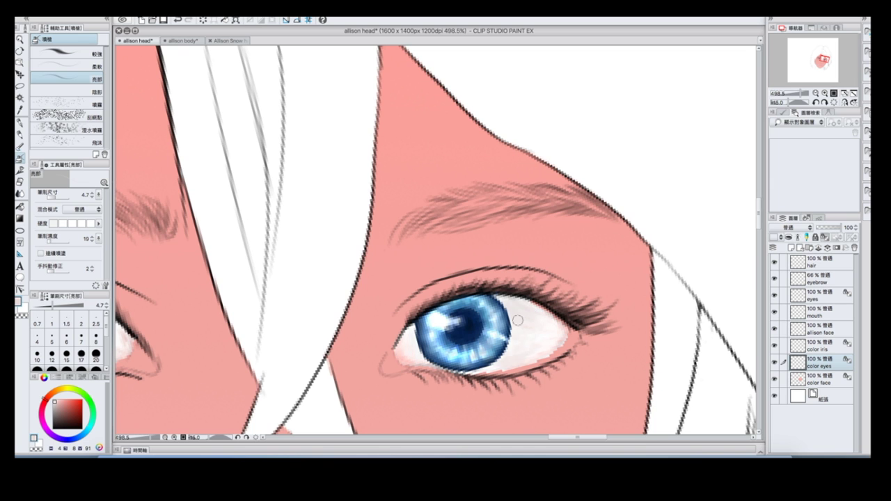
pyautogui.scroll(-4, 517, 320)
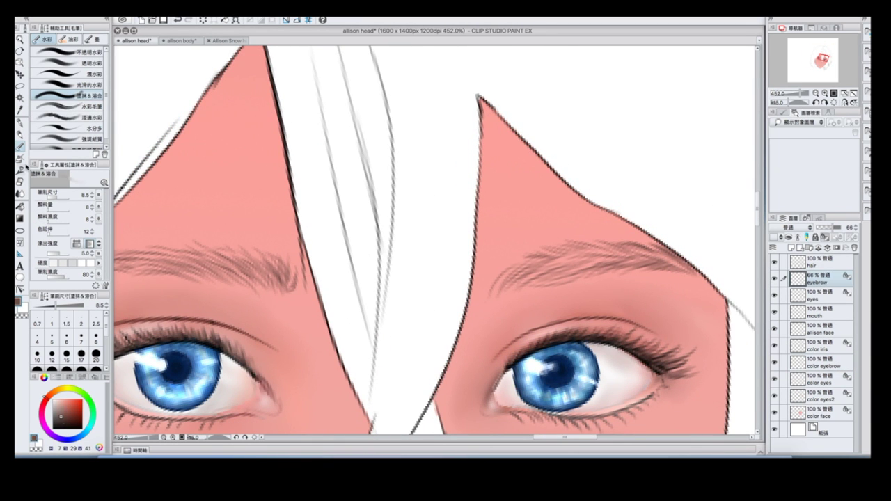
# Step: Recolor the eyebrow line art dark brown on the eyebrow layer with the airbrush at size 15.6 and density 100
pyautogui.click(20, 159)
pyautogui.moveTo(505, 264); pyautogui.dragTo(689, 261)
pyautogui.scroll(-4, 513, 204)
pyautogui.scroll(4, 513, 205)
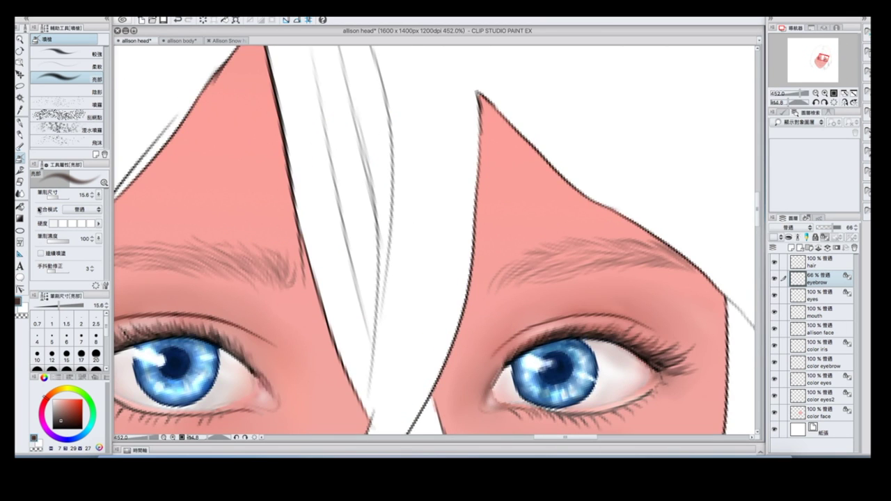
pyautogui.scroll(-4, 434, 242)
pyautogui.scroll(3, 434, 243)
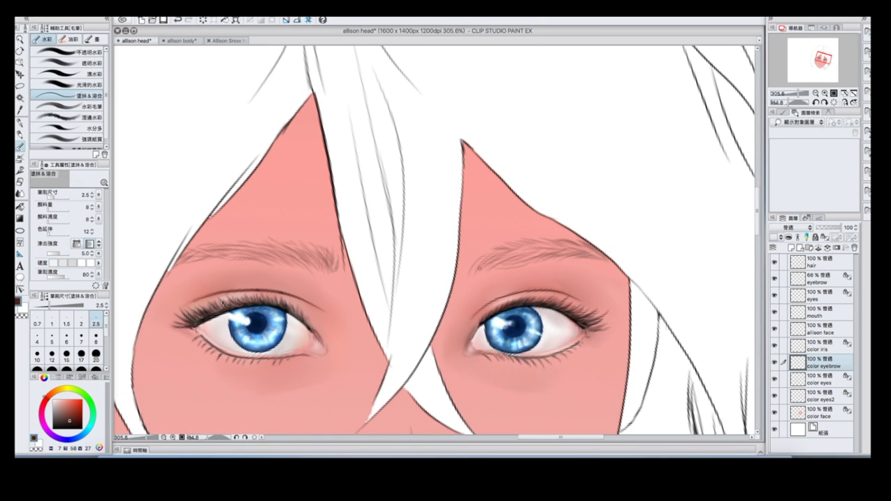
# Step: Fill the right eyebrow with brown on the color eyebrow layer using the blending watercolor brush at sizes 2.5 and 2, and erase stray edges
pyautogui.moveTo(530, 245); pyautogui.dragTo(602, 250)
pyautogui.click(81, 323)
pyautogui.scroll(2, 437, 253)
pyautogui.moveTo(504, 278); pyautogui.dragTo(617, 259)
pyautogui.press('e')
pyautogui.keyDown('ctrl'); pyautogui.keyDown('shift'); pyautogui.click(560, 290); pyautogui.keyUp('shift'); pyautogui.keyUp('ctrl')
pyautogui.moveTo(801, 93)
pyautogui.mouseDown()
pyautogui.moveTo(783, 93)
pyautogui.moveTo(793, 95)
pyautogui.mouseUp()
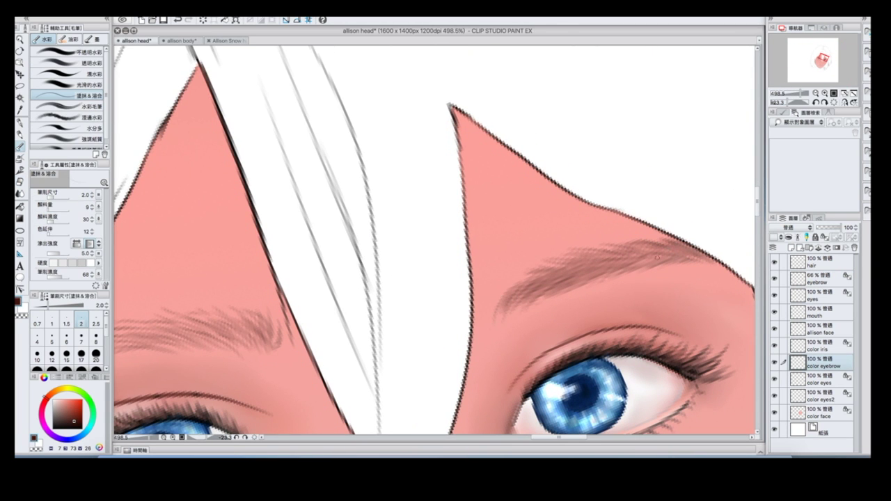
# Step: Refine the right eyebrow with brown hair strokes at size 1 and lighten its line art with the soft eraser at size 1.4 and density 68
pyautogui.click(51, 323)
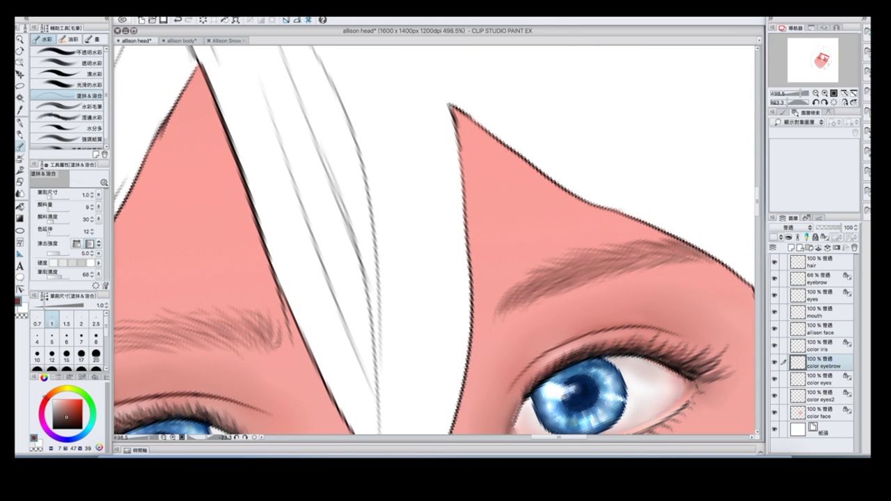
pyautogui.press('e')
pyautogui.keyDown('ctrl'); pyautogui.keyDown('shift'); pyautogui.click(577, 250); pyautogui.keyUp('shift'); pyautogui.keyUp('ctrl')
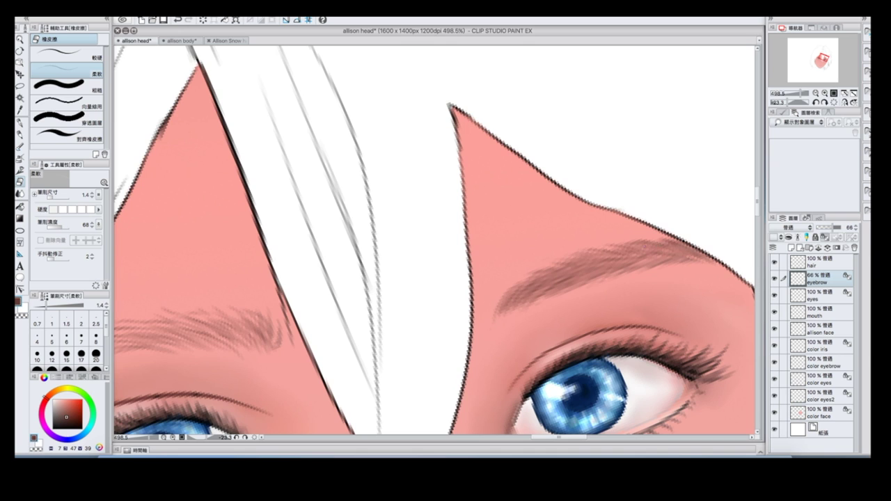
pyautogui.scroll(-5, 587, 352)
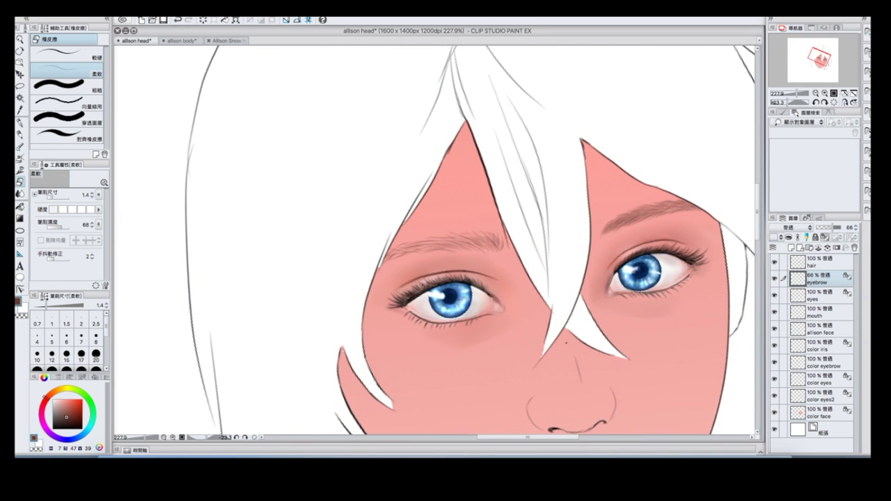
pyautogui.scroll(2, 671, 243)
# Step: Fill the left eyebrow with brown hair strokes at size 1 on the color eyebrow layer and start cleaning both brows with the eraser
pyautogui.keyDown('ctrl'); pyautogui.keyDown('shift'); pyautogui.click(672, 243); pyautogui.keyUp('shift'); pyautogui.keyUp('ctrl')
pyautogui.press('b')
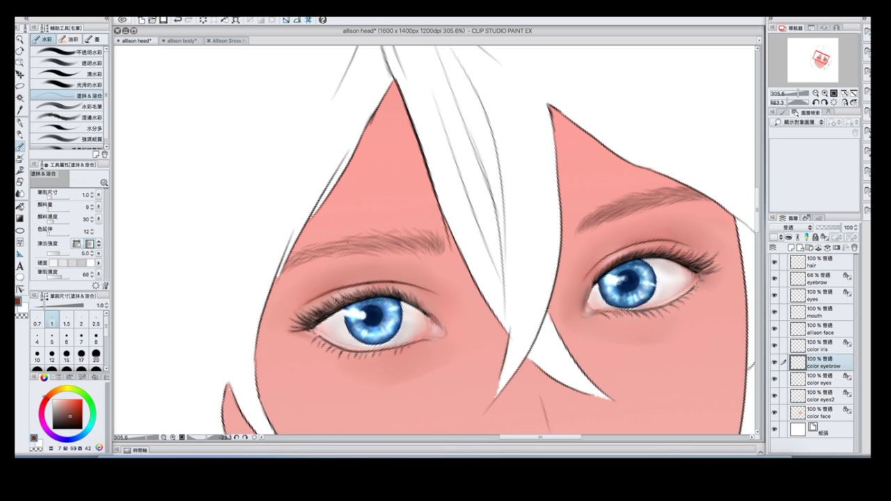
pyautogui.press('e')
pyautogui.keyDown('ctrl'); pyautogui.keyDown('shift'); pyautogui.click(565, 231); pyautogui.keyUp('shift'); pyautogui.keyUp('ctrl')
pyautogui.scroll(-3, 565, 230)
pyautogui.scroll(3, 566, 230)
pyautogui.scroll(-3, 566, 231)
pyautogui.scroll(3, 565, 230)
# Step: Trim the left eyebrow's edges with the soft eraser at size 1.4 and density 68
pyautogui.keyDown('ctrl'); pyautogui.keyDown('shift'); pyautogui.click(425, 244); pyautogui.keyUp('shift'); pyautogui.keyUp('ctrl')
pyautogui.keyDown('ctrl'); pyautogui.keyDown('shift'); pyautogui.click(430, 248); pyautogui.keyUp('shift'); pyautogui.keyUp('ctrl')
pyautogui.click(800, 97)
pyautogui.scroll(4, 436, 239)
pyautogui.keyDown('ctrl'); pyautogui.keyDown('shift'); pyautogui.click(272, 251); pyautogui.keyUp('shift'); pyautogui.keyUp('ctrl')
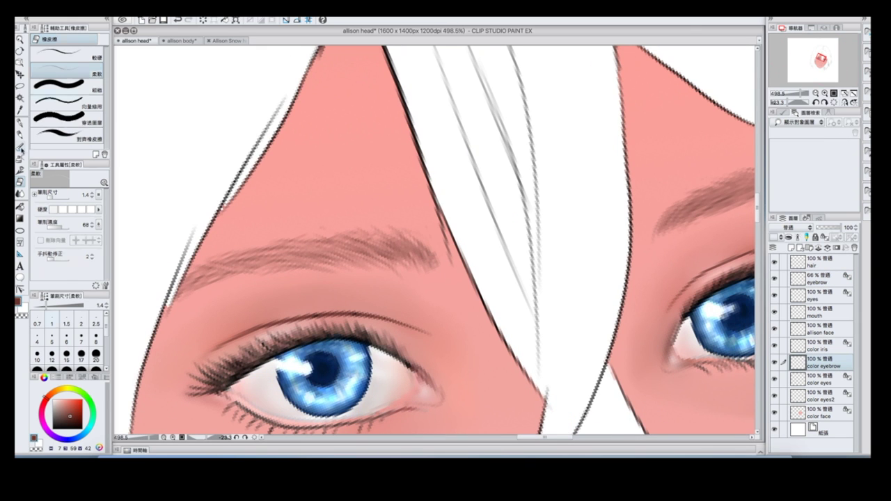
# Step: Thicken the left eyebrow from its inner end to its tail with brown blending strokes at size 1
pyautogui.press('b')
pyautogui.moveTo(422, 261); pyautogui.dragTo(295, 262)
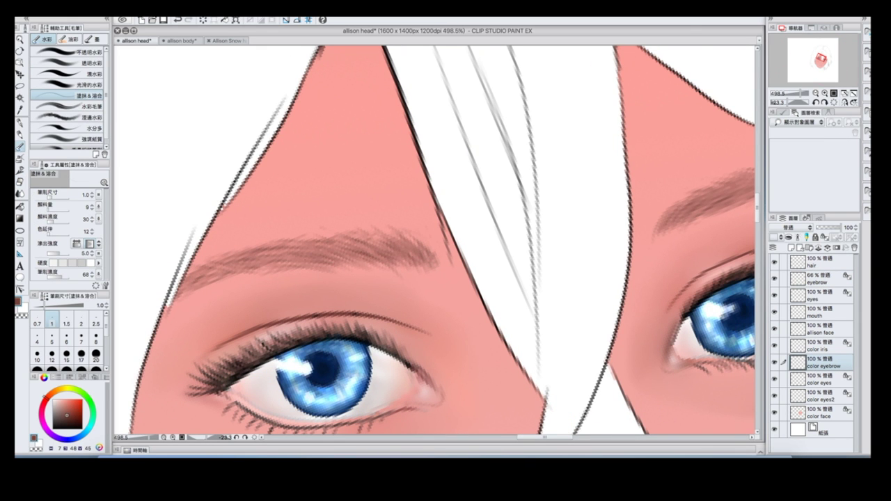
pyautogui.scroll(2, 428, 242)
pyautogui.moveTo(178, 259)
pyautogui.mouseDown()
pyautogui.moveTo(310, 230)
pyautogui.moveTo(139, 273)
pyautogui.mouseUp()
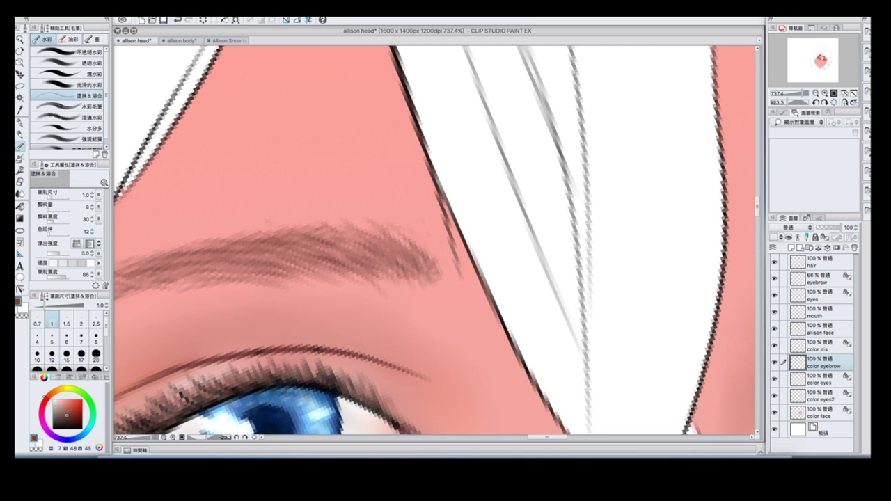
# Step: Soften both eyebrows on the eyebrow and color eyebrow layers with the soft eraser at size 1.4, lowering its density to 43
pyautogui.press('e')
pyautogui.keyDown('ctrl'); pyautogui.keyDown('shift'); pyautogui.click(313, 244); pyautogui.keyUp('shift'); pyautogui.keyUp('ctrl')
pyautogui.scroll(-3, 543, 218)
pyautogui.scroll(1, 543, 218)
pyautogui.moveTo(542, 218); pyautogui.dragTo(561, 280)
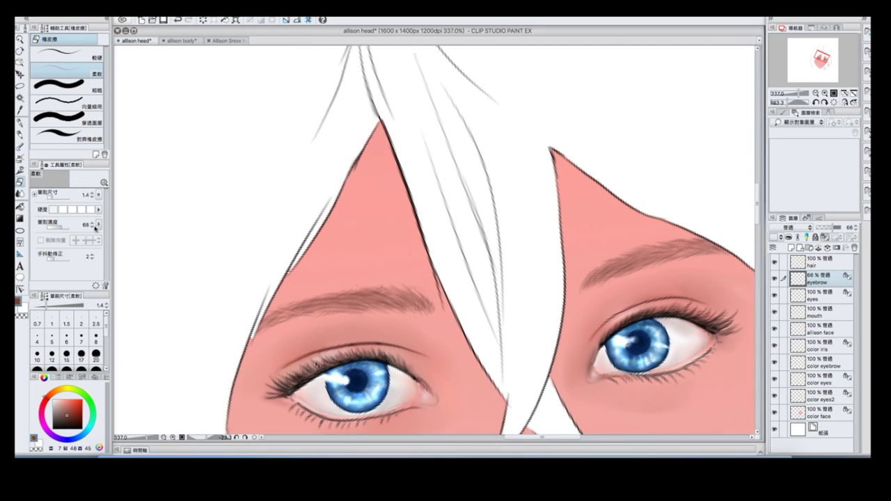
pyautogui.keyDown('ctrl'); pyautogui.keyDown('shift'); pyautogui.click(561, 281); pyautogui.keyUp('shift'); pyautogui.keyUp('ctrl')
pyautogui.scroll(-1, 435, 240)
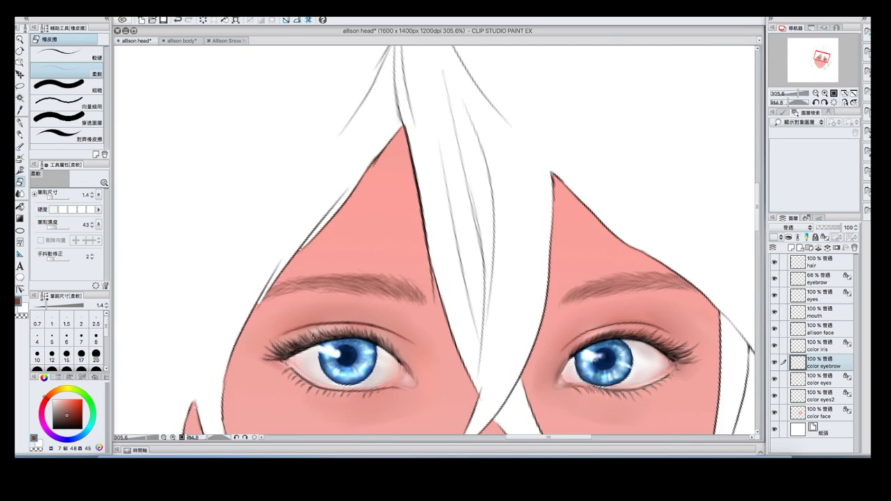
# Step: Set the color eyebrow layer's opacity to 82% and the eyebrow layer's to 69%, and save the drawing
pyautogui.scroll(-3, 670, 275)
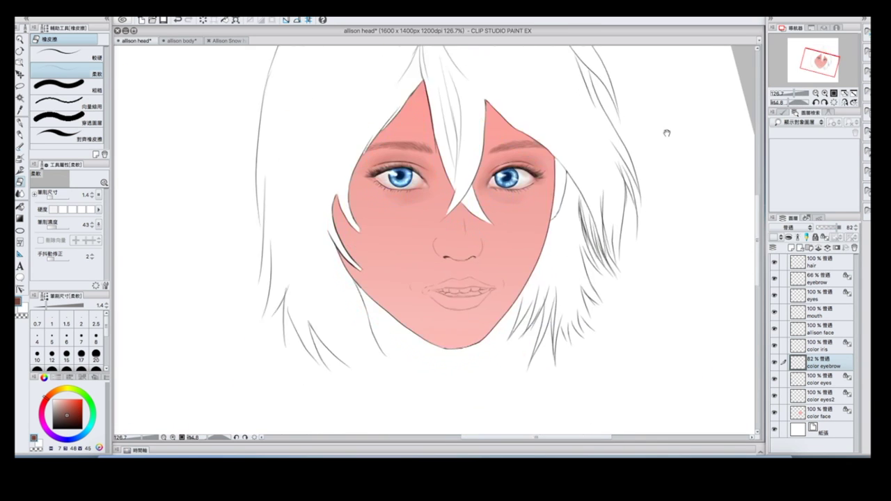
pyautogui.scroll(2, 690, 217)
pyautogui.scroll(-2, 690, 217)
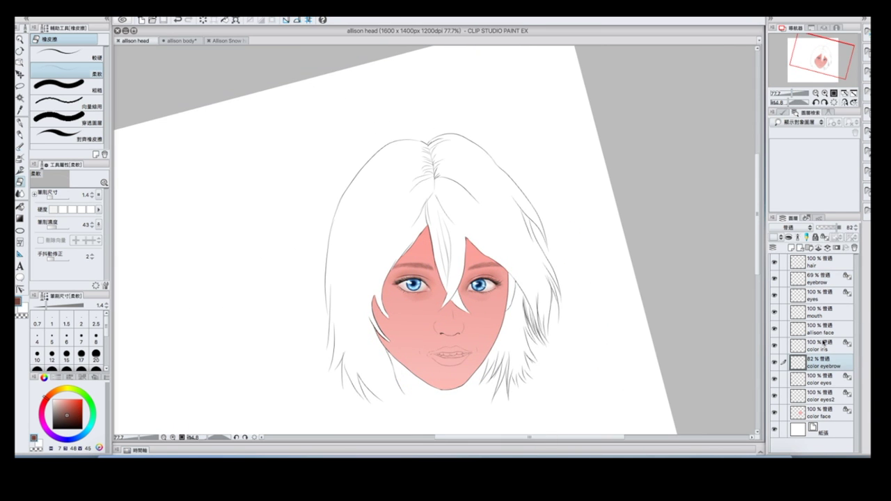
# Step: Add a new layer named color mouth beneath the color eyes layer and ready the blending watercolor brush
pyautogui.hotkey('ctrl', 'shift', 'n')
pyautogui.write('color mouth')
pyautogui.press('Return')
pyautogui.scroll(4, 381, 337)
pyautogui.press('b')
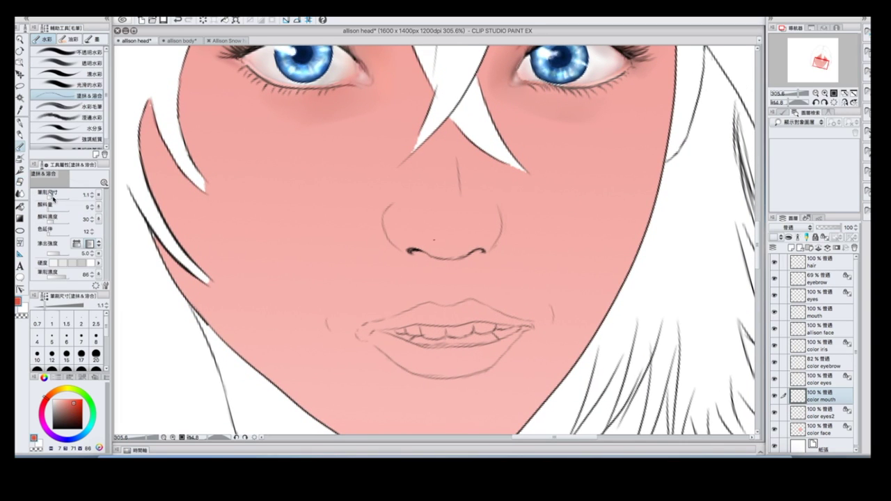
# Step: Try painting the upper and lower lips bright red on the color mouth layer with the blending brush at size 6 and density 80
pyautogui.moveTo(381, 338)
pyautogui.mouseDown()
pyautogui.moveTo(453, 351)
pyautogui.moveTo(498, 346)
pyautogui.moveTo(466, 359)
pyautogui.moveTo(465, 371)
pyautogui.moveTo(494, 359)
pyautogui.mouseUp()
pyautogui.scroll(-5, 445, 348)
pyautogui.scroll(5, 432, 348)
pyautogui.moveTo(362, 351)
pyautogui.mouseDown()
pyautogui.moveTo(414, 362)
pyautogui.moveTo(512, 345)
pyautogui.mouseUp()
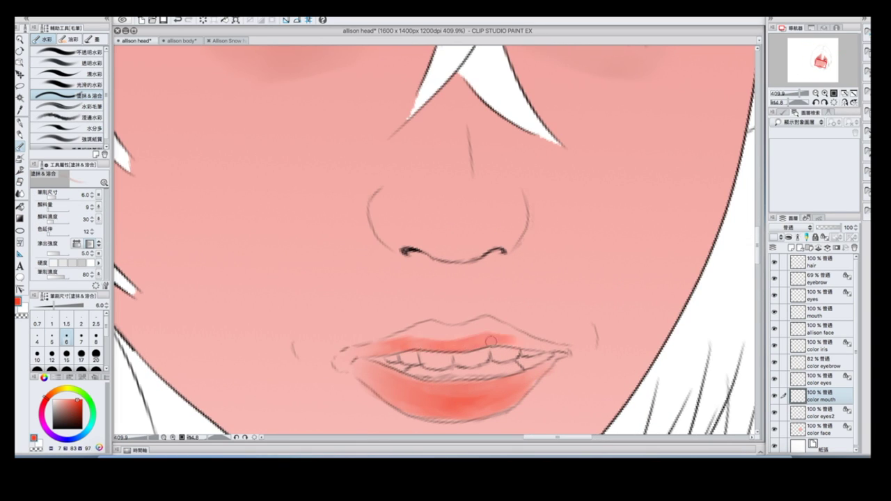
# Step: Undo the red lip painting and delete the color mouth layer
pyautogui.scroll(-5, 446, 348)
pyautogui.moveTo(792, 102)
pyautogui.mouseDown()
pyautogui.moveTo(844, 104)
pyautogui.moveTo(794, 96)
pyautogui.moveTo(787, 104)
pyautogui.mouseUp()
pyautogui.click(178, 20)
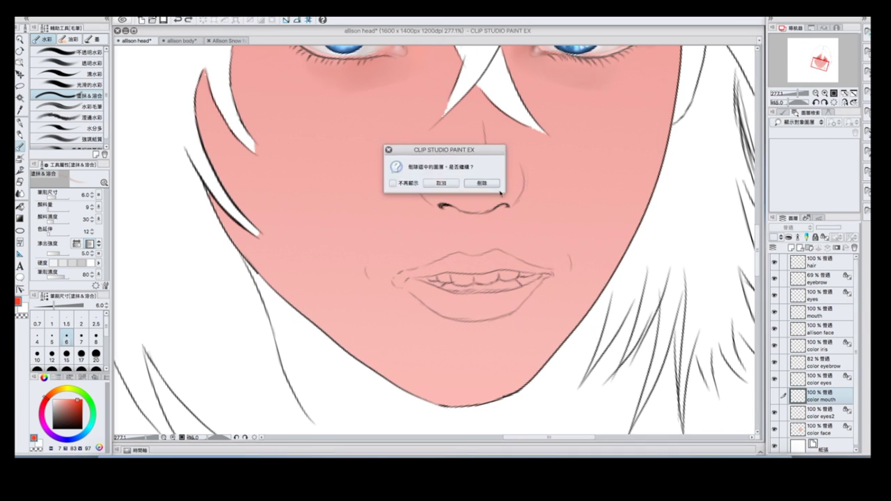
# Step: Transform the line art on the mouth layer, adjusting its position and tilt beneath the nose, and apply the transformation
pyautogui.click(237, 20)
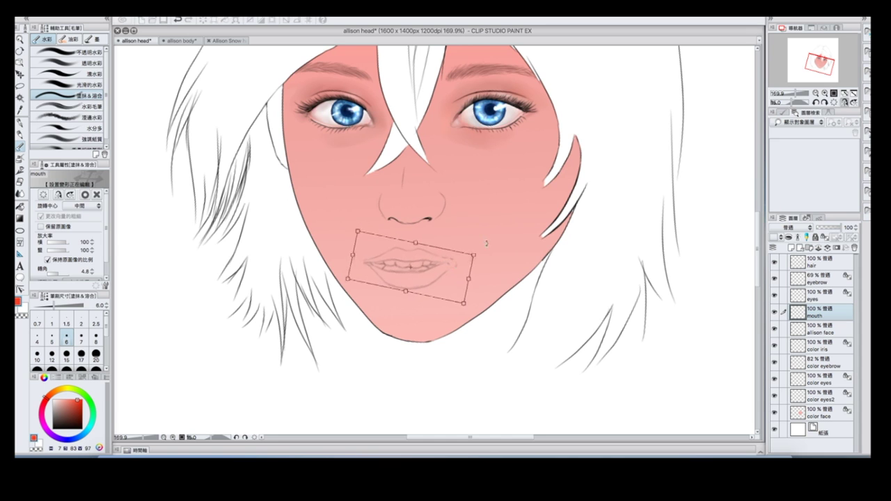
pyautogui.hotkey('ctrl', '+')
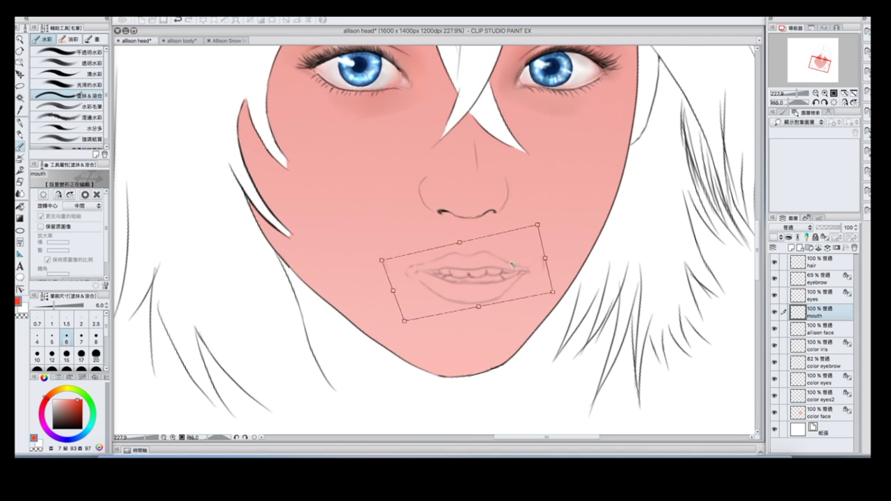
pyautogui.moveTo(488, 260); pyautogui.dragTo(484, 255)
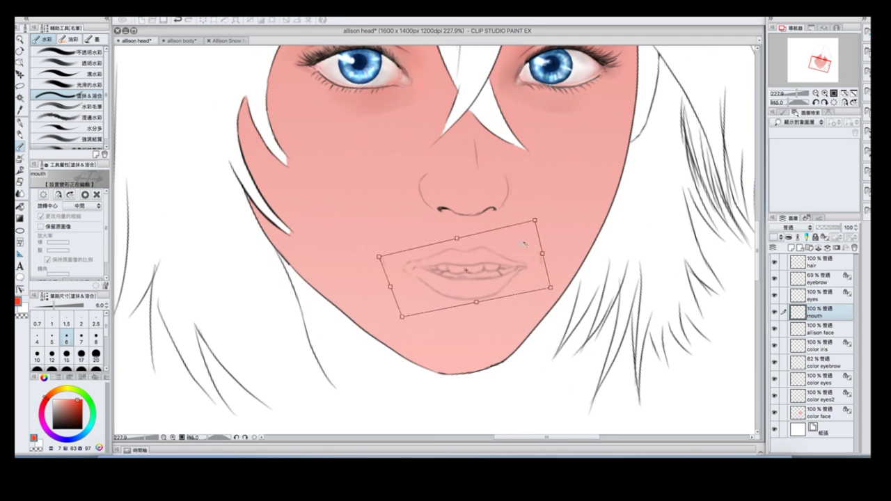
pyautogui.hotkey('ctrl', '-')
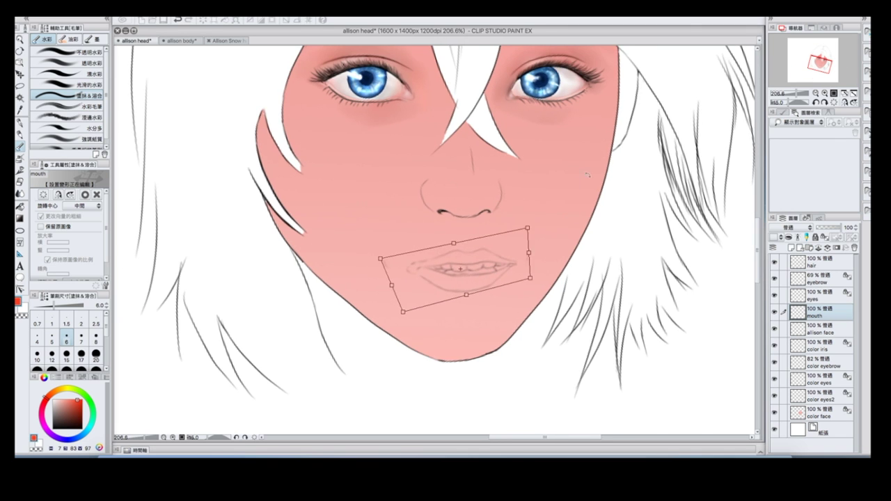
pyautogui.hotkey('ctrl', '-')
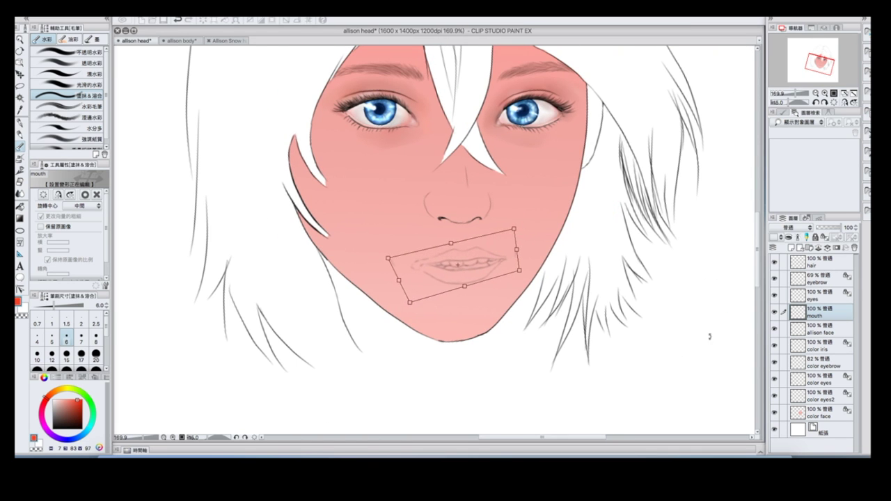
pyautogui.hotkey('ctrl', '+')
pyautogui.hotkey('ctrl', '+')
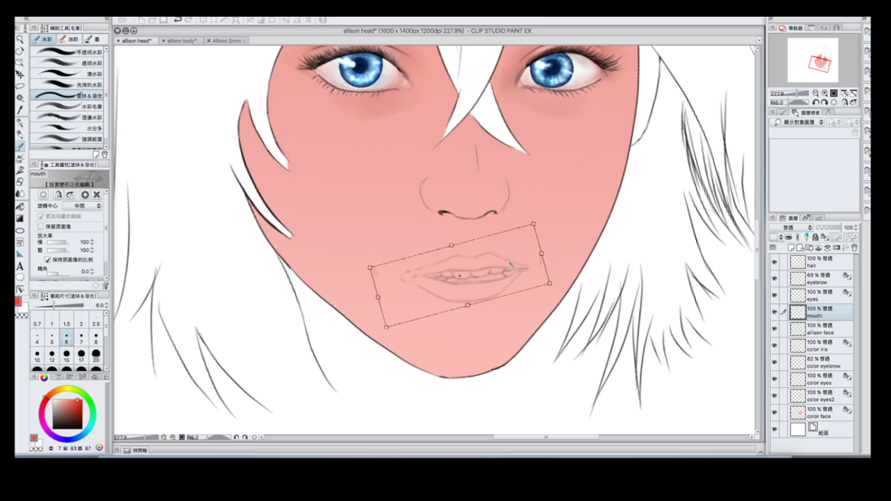
pyautogui.hotkey('ctrl', '-')
pyautogui.hotkey('ctrl', '-')
pyautogui.hotkey('ctrl', '-')
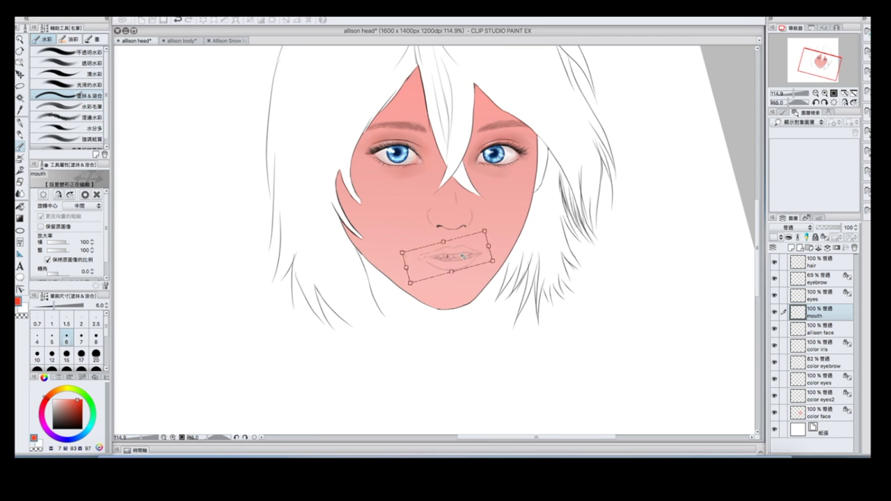
pyautogui.press('Return')
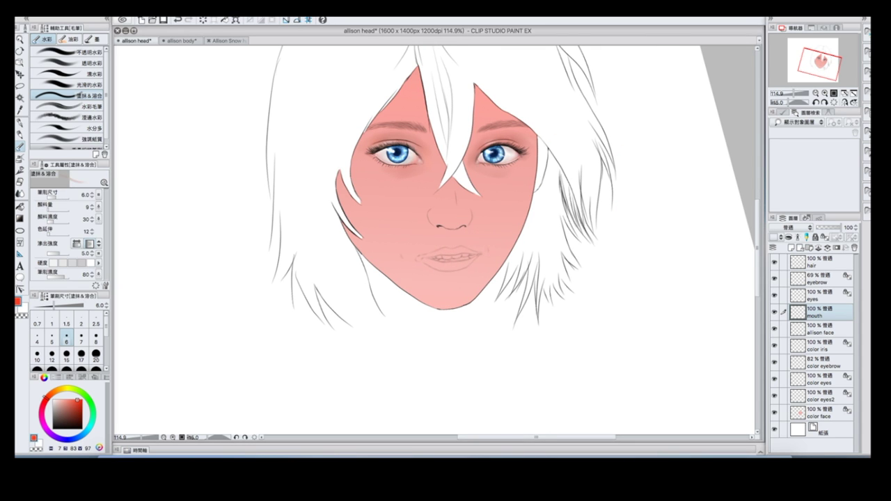
# Step: Add a color mouth layer directly above the color face layer and paint both lips red with the blending watercolor brush at size 6
pyautogui.hotkey('ctrl', '+')
pyautogui.click(775, 412)
pyautogui.press('e')
pyautogui.click(774, 413)
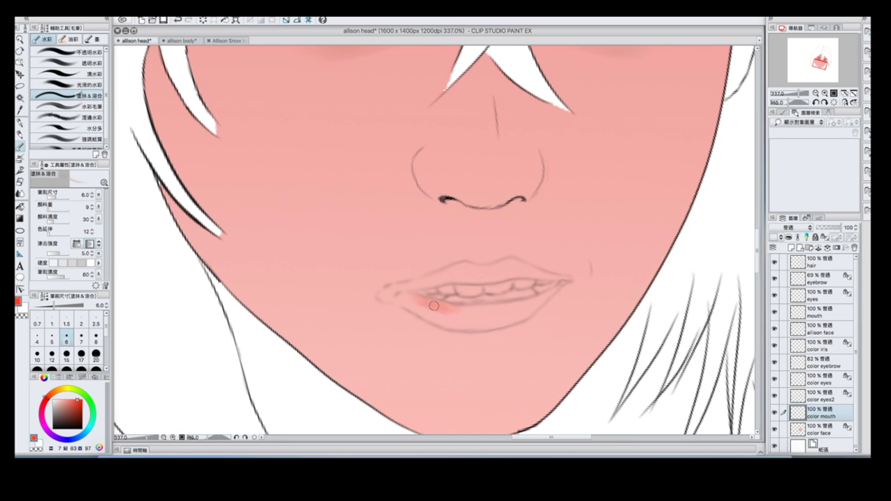
pyautogui.moveTo(434, 302)
pyautogui.mouseDown()
pyautogui.moveTo(455, 282)
pyautogui.moveTo(519, 293)
pyautogui.moveTo(450, 309)
pyautogui.moveTo(464, 325)
pyautogui.moveTo(550, 306)
pyautogui.mouseUp()
pyautogui.click(50, 222)
pyautogui.moveTo(413, 282)
pyautogui.mouseDown()
pyautogui.moveTo(521, 273)
pyautogui.moveTo(409, 286)
pyautogui.moveTo(462, 267)
pyautogui.moveTo(571, 280)
pyautogui.mouseUp()
pyautogui.moveTo(530, 272); pyautogui.dragTo(497, 262)
pyautogui.moveTo(385, 288); pyautogui.dragTo(416, 301)
# Step: Deepen the red in the middle of the upper and lower lips using the blending brush at size 7 and paint density 41
pyautogui.press('super+plus')
pyautogui.click(59, 221)
pyautogui.moveTo(491, 282); pyautogui.dragTo(592, 289)
pyautogui.moveTo(428, 333)
pyautogui.mouseDown()
pyautogui.moveTo(497, 335)
pyautogui.moveTo(550, 321)
pyautogui.moveTo(534, 342)
pyautogui.mouseUp()
pyautogui.click(80, 339)
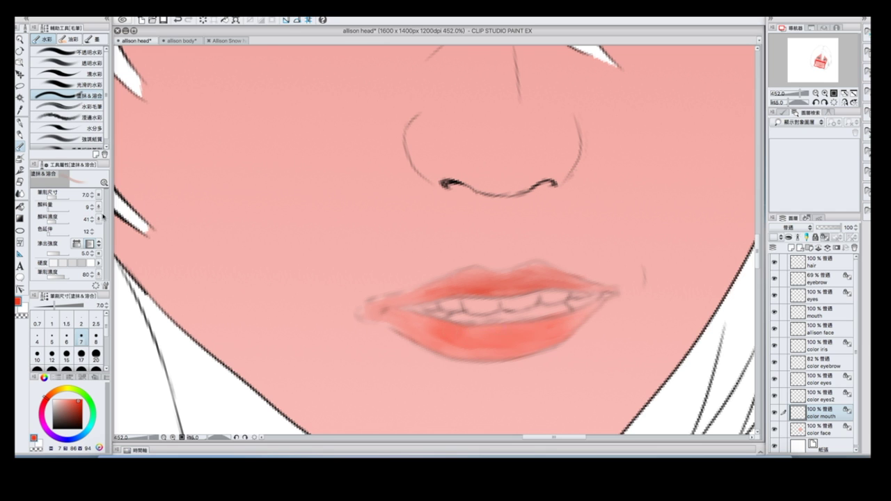
pyautogui.click(774, 429)
pyautogui.moveTo(448, 335); pyautogui.dragTo(557, 334)
pyautogui.moveTo(475, 291); pyautogui.dragTo(527, 283)
pyautogui.click(775, 429)
# Step: Tint the lip outlines on the mouth layer red with the highlight airbrush at size 10.4 and density 76
pyautogui.click(815, 311)
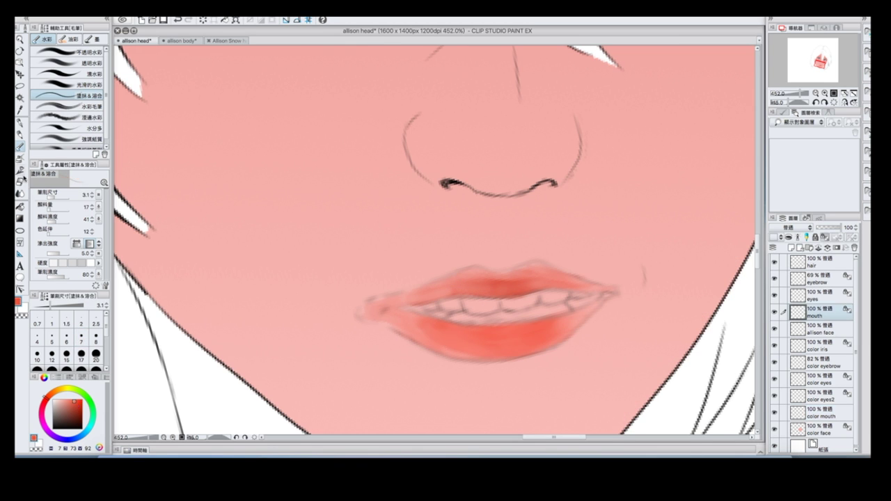
pyautogui.click(20, 158)
pyautogui.scroll(-2, 408, 302)
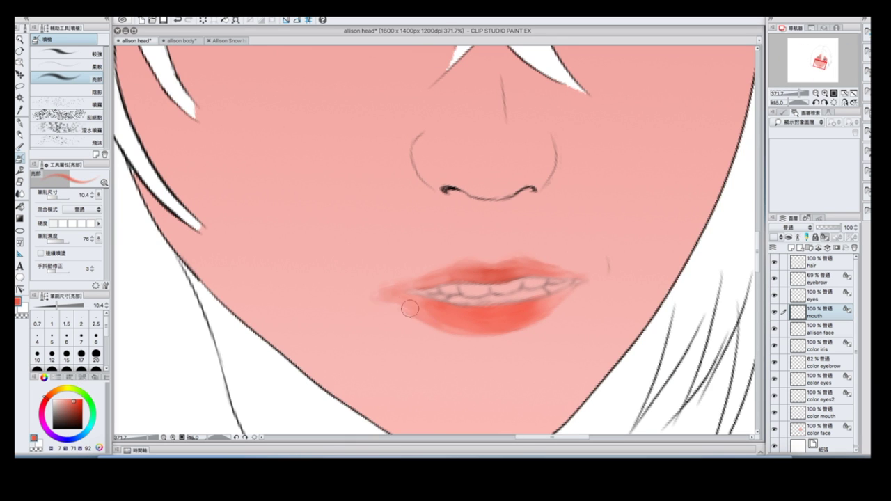
# Step: Add a color mouth2 layer above the hidden color face layer and darken the teeth's lower edges on the mouth layer with a size 0.8 pen
pyautogui.press('e')
pyautogui.click(774, 429)
pyautogui.click(828, 249)
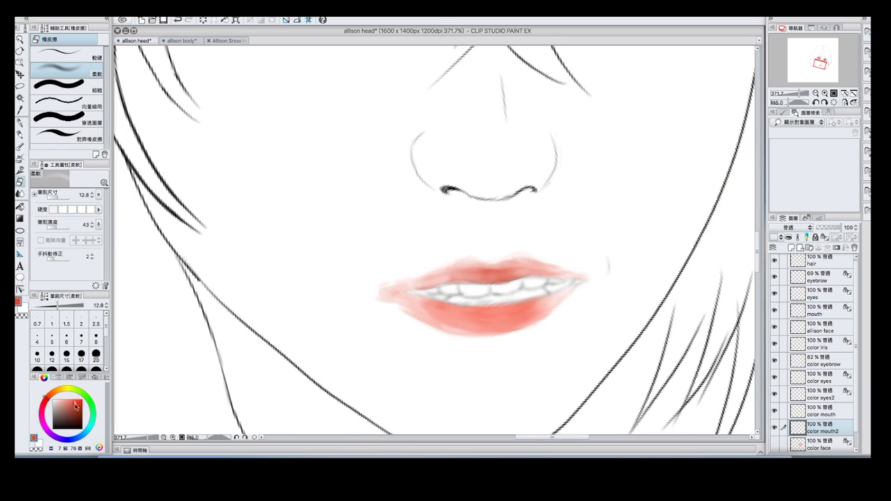
pyautogui.press('g')
pyautogui.press('p')
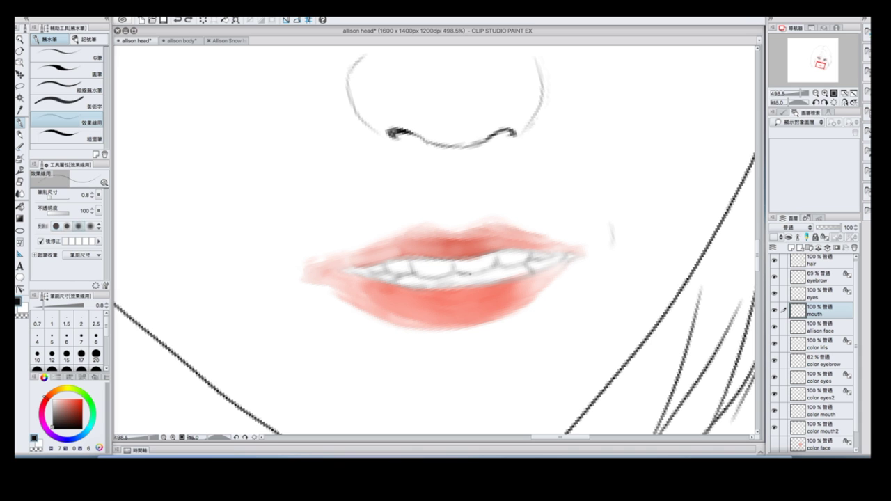
pyautogui.keyDown('alt'); pyautogui.click(487, 271); pyautogui.keyUp('alt')
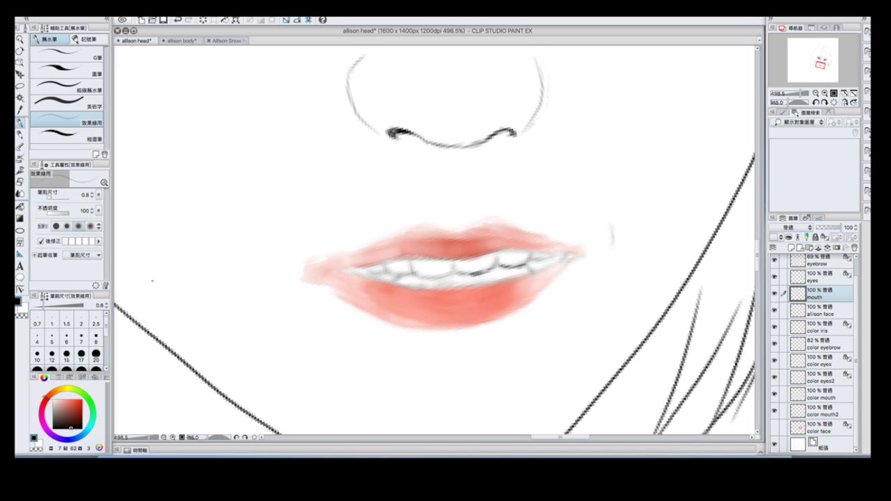
# Step: Fill the mouth opening beneath the teeth with dark red on the color mouth2 layer and show the color face layer again
pyautogui.click(822, 411)
pyautogui.press('g')
pyautogui.click(453, 277)
pyautogui.scroll(1, 453, 276)
pyautogui.click(774, 429)
pyautogui.click(775, 428)
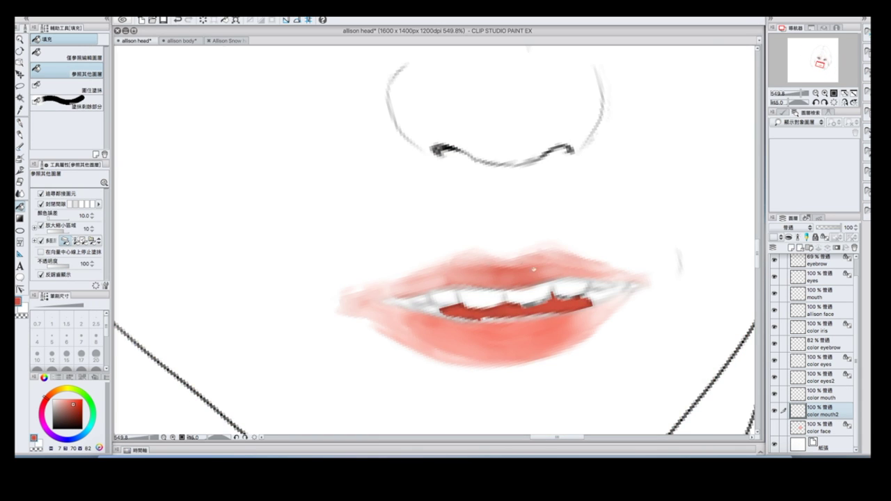
pyautogui.click(775, 428)
# Step: Repaint the filled mouth opening in muted brown and orange-brown tones on the transparency-locked color mouth2 layer
pyautogui.press('b')
pyautogui.moveTo(446, 308)
pyautogui.mouseDown()
pyautogui.moveTo(592, 304)
pyautogui.moveTo(451, 303)
pyautogui.mouseUp()
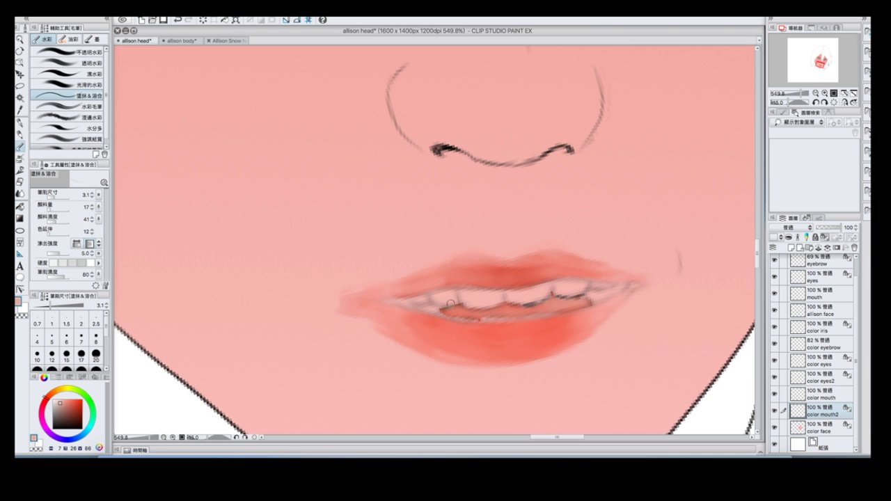
pyautogui.moveTo(550, 307); pyautogui.dragTo(590, 304)
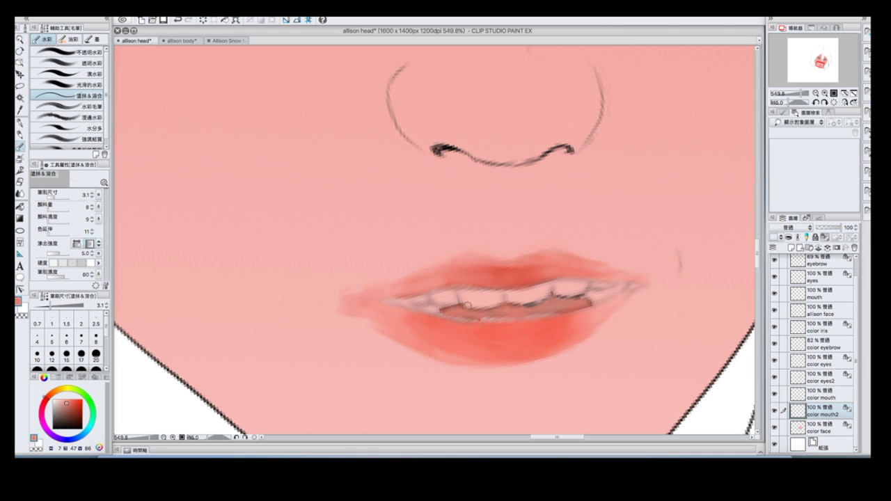
pyautogui.scroll(-2, 440, 229)
pyautogui.click(59, 396)
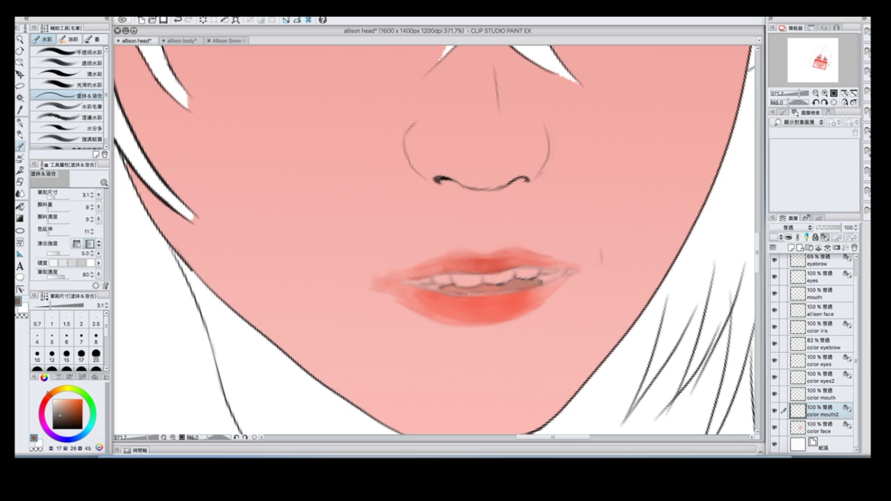
pyautogui.press('b')
pyautogui.click(64, 416)
pyautogui.moveTo(512, 286); pyautogui.dragTo(540, 282)
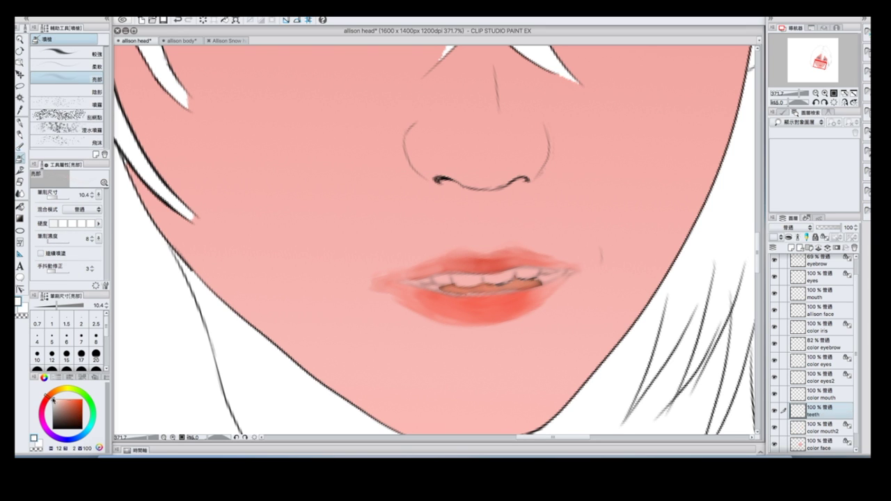
# Step: Try filling the front teeth with solid white on the teeth color layer
pyautogui.press('g')
pyautogui.click(501, 277)
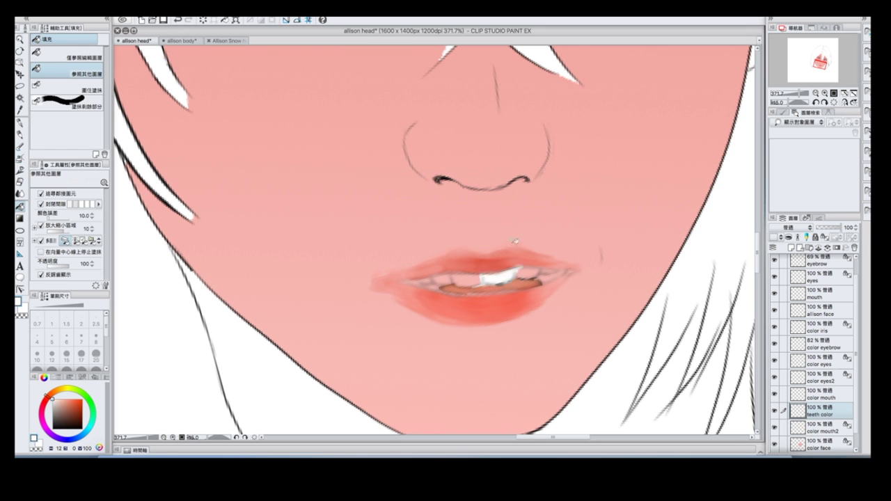
pyautogui.hotkey('ctrl', 'z')
# Step: Paint the teeth a soft pinkish white on the teeth color layer with the blending brush at size 3.1
pyautogui.press('b')
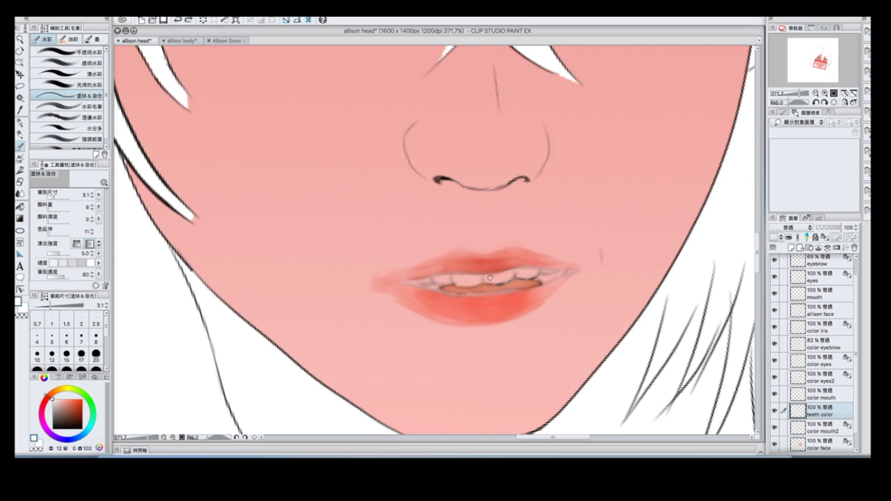
pyautogui.click(775, 395)
pyautogui.click(775, 394)
pyautogui.scroll(-2, 518, 276)
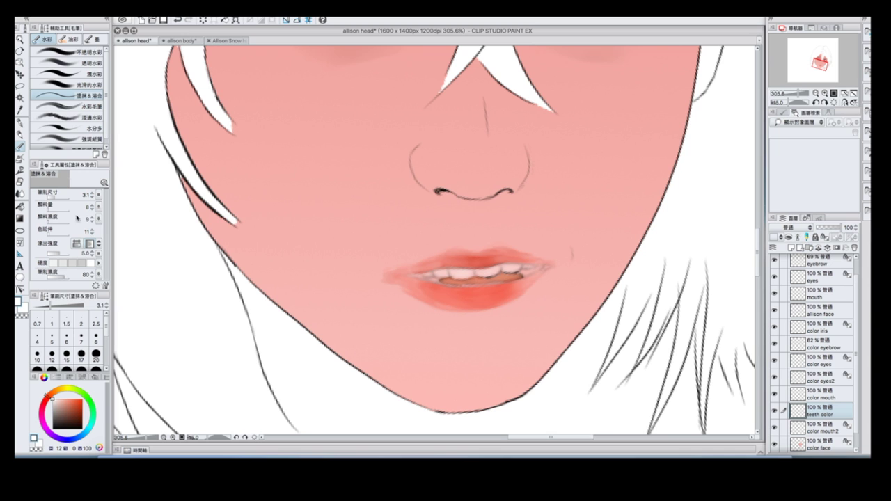
pyautogui.scroll(2, 503, 266)
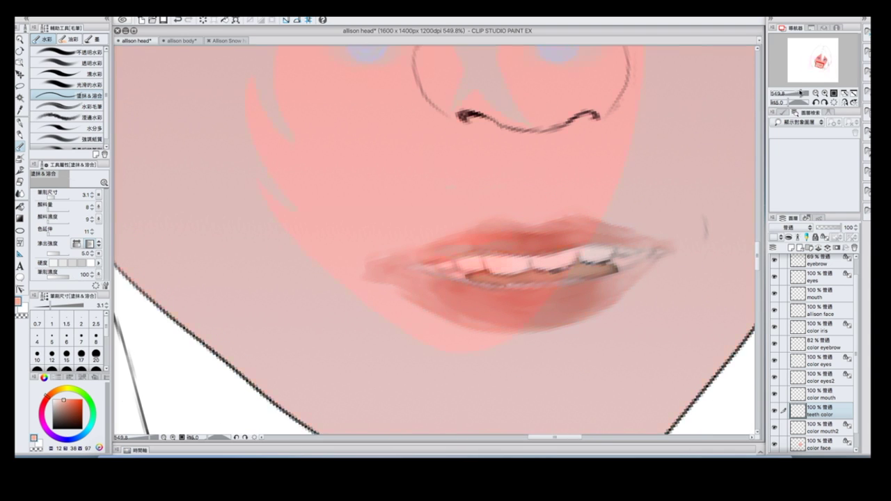
pyautogui.scroll(-1, 538, 204)
# Step: Soften the tooth outlines on the mouth layer with the brush and a size 2.1 soft eraser, and touch up the orange mouth interior on color mouth2
pyautogui.keyDown('ctrl'); pyautogui.keyDown('shift'); pyautogui.click(487, 257); pyautogui.keyUp('shift'); pyautogui.keyUp('ctrl')
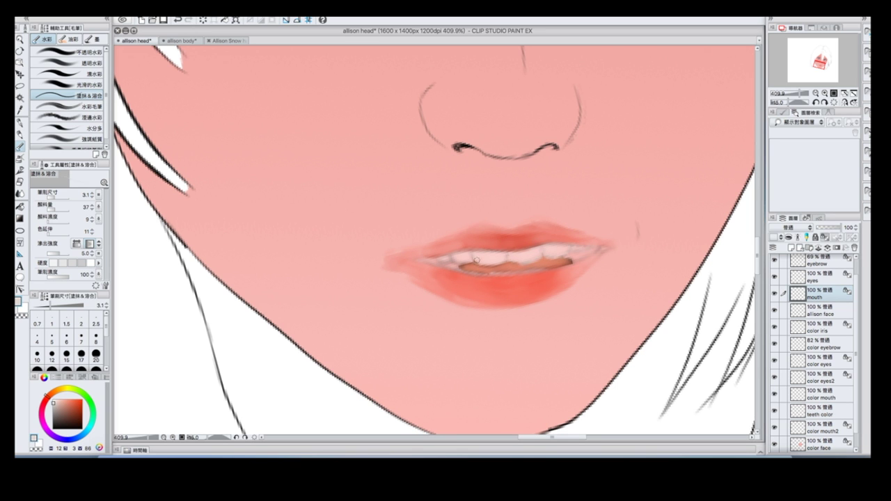
pyautogui.scroll(-3, 509, 258)
pyautogui.scroll(4, 509, 258)
pyautogui.press('e')
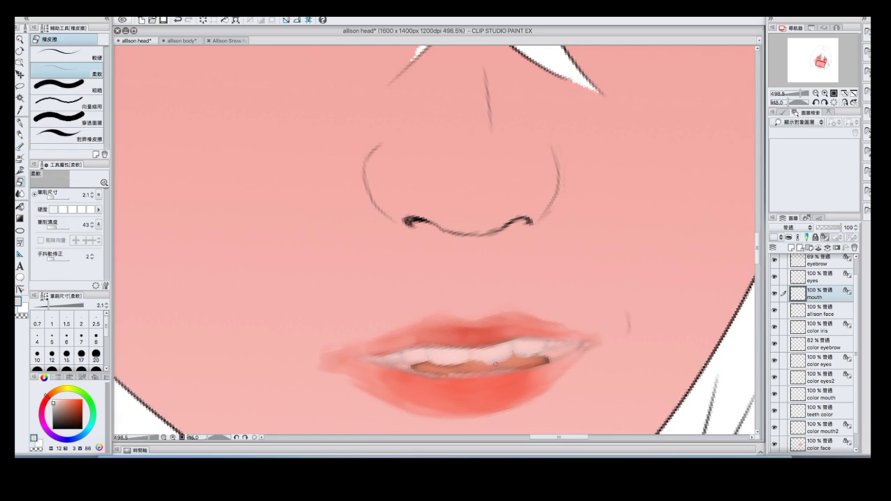
pyautogui.keyDown('ctrl'); pyautogui.keyDown('shift'); pyautogui.click(483, 364); pyautogui.keyUp('shift'); pyautogui.keyUp('ctrl')
pyautogui.press('b')
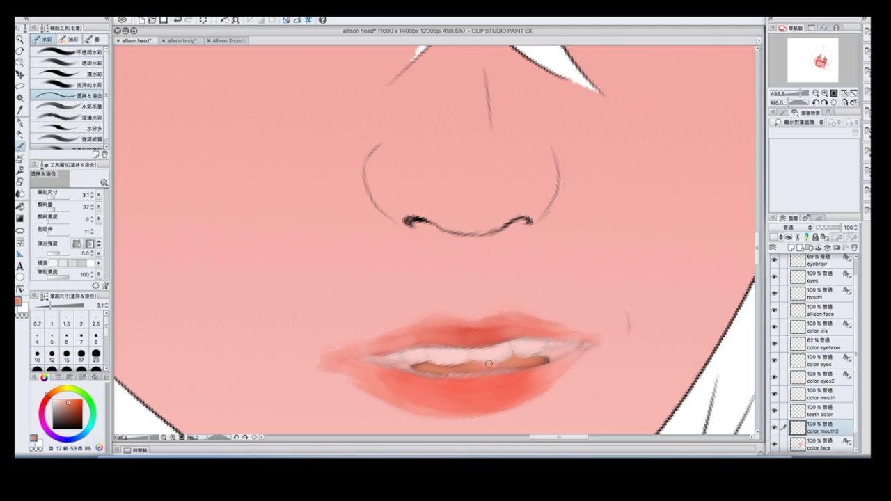
# Step: Refine the shading of the individual teeth on the teeth color layer with the blending brush at size 1.4, using colors sampled from the mouth
pyautogui.scroll(2, 489, 364)
pyautogui.keyDown('ctrl'); pyautogui.keyDown('shift'); pyautogui.click(473, 286); pyautogui.keyUp('shift'); pyautogui.keyUp('ctrl')
pyautogui.press('[')
pyautogui.press('[')
pyautogui.press('[')
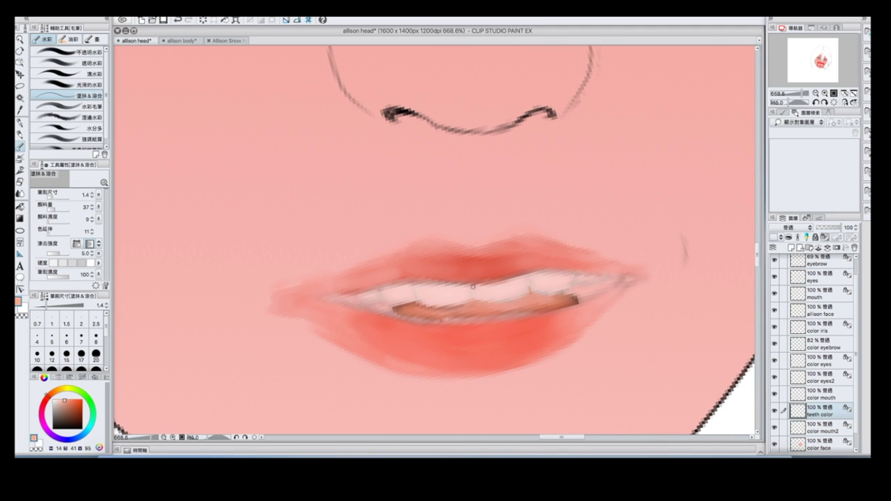
pyautogui.keyDown('alt'); pyautogui.click(446, 334); pyautogui.keyUp('alt')
pyautogui.keyDown('alt'); pyautogui.click(390, 295); pyautogui.keyUp('alt')
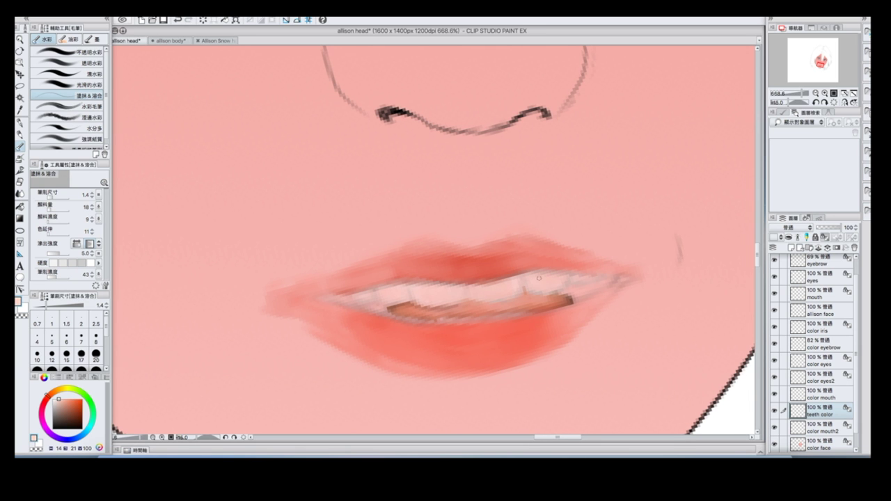
# Step: Add small white highlights to the teeth with the highlight airbrush at size 0.9 and density 31
pyautogui.scroll(-1, 538, 278)
pyautogui.press('b')
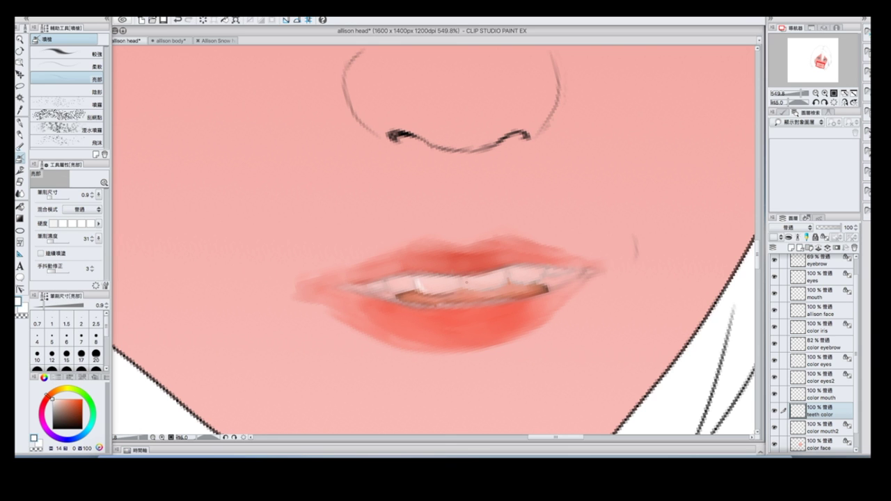
pyautogui.scroll(-5, 548, 271)
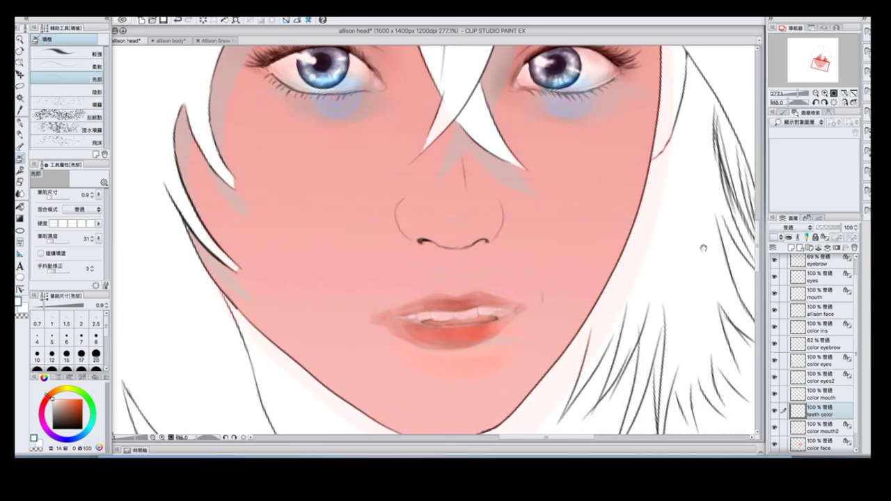
pyautogui.scroll(4, 507, 304)
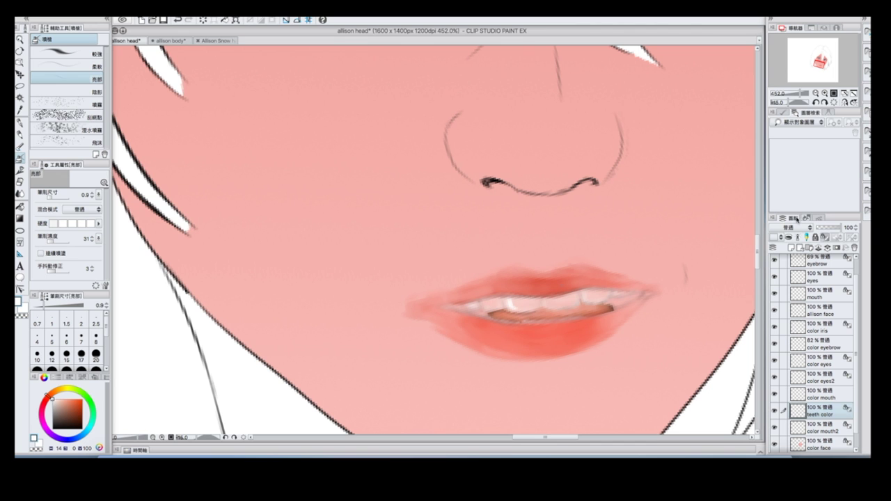
pyautogui.scroll(-5, 434, 242)
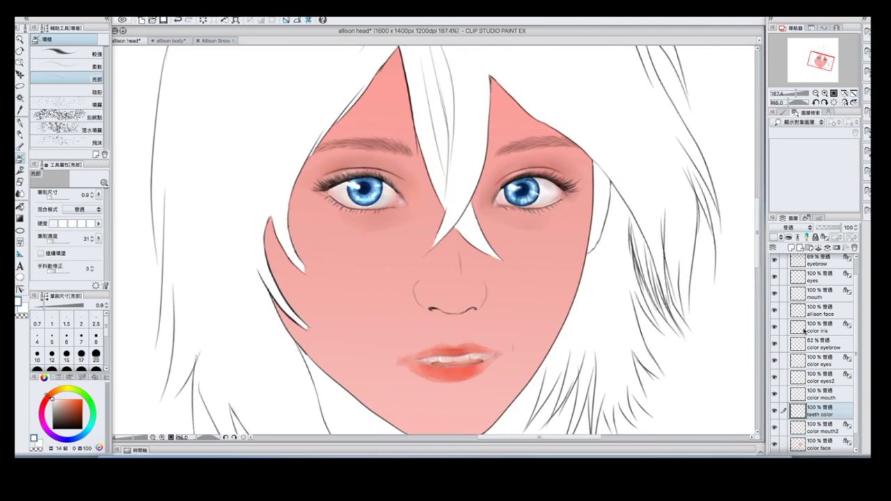
# Step: Add a color mouth3 layer beneath color mouth2 and paint the gap at the mouth corner beside the teeth dark gray
pyautogui.hotkey('ctrl', 'shift', 'n')
pyautogui.scroll(4, 433, 243)
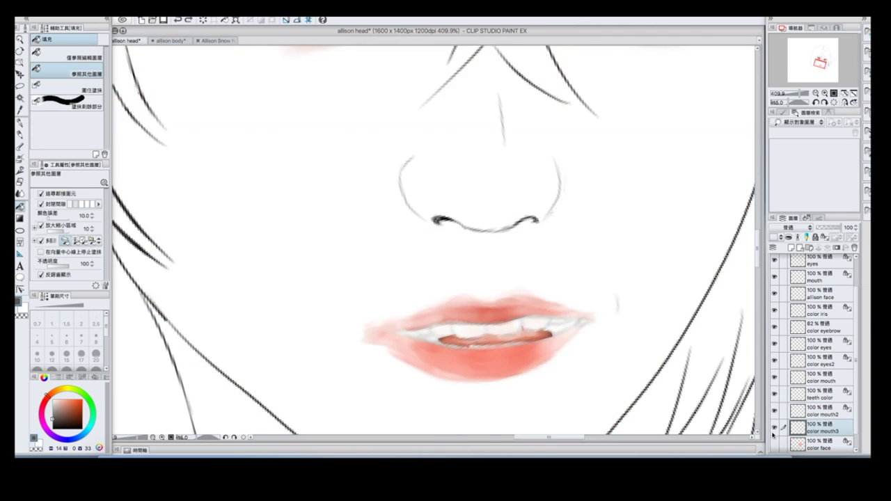
pyautogui.press('b')
pyautogui.press('b')
pyautogui.moveTo(557, 329)
pyautogui.mouseDown()
pyautogui.moveTo(544, 326)
pyautogui.moveTo(571, 321)
pyautogui.moveTo(536, 322)
pyautogui.mouseUp()
pyautogui.scroll(-1, 815, 349)
pyautogui.hotkey('ctrl', 'z')
pyautogui.hotkey('ctrl', 'z')
pyautogui.scroll(3, 462, 376)
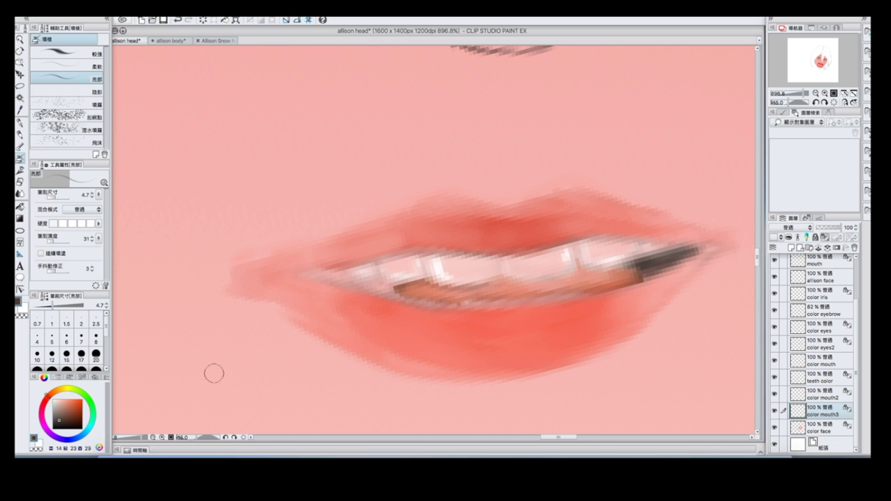
# Step: Blend the dark gray mouth corner on color mouth3 into a soft reddish brown with the blending brush, using sizes 5.7 and 2.1
pyautogui.press('b')
pyautogui.moveTo(706, 243)
pyautogui.mouseDown()
pyautogui.moveTo(678, 254)
pyautogui.moveTo(706, 243)
pyautogui.moveTo(700, 209)
pyautogui.mouseUp()
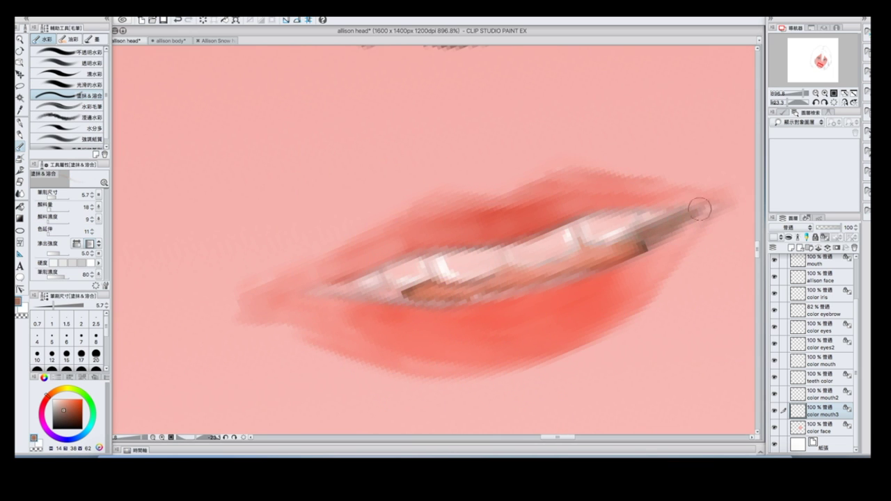
pyautogui.scroll(-5, 431, 241)
pyautogui.scroll(4, 432, 240)
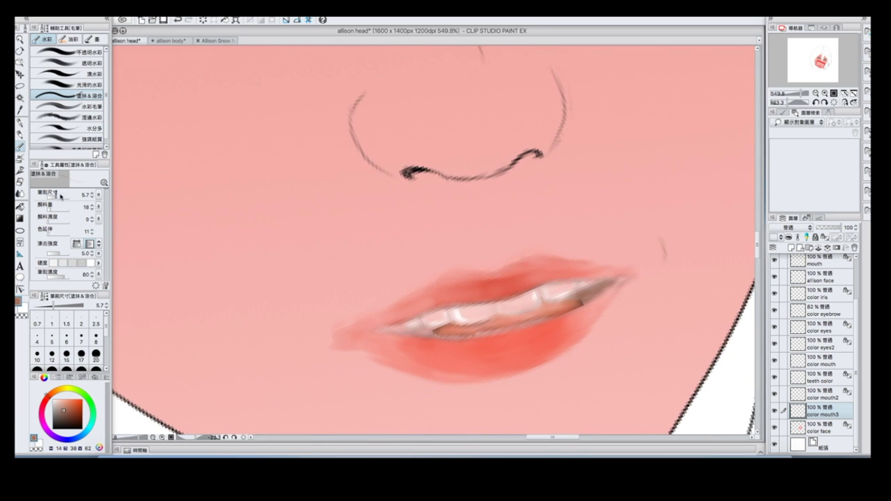
pyautogui.press('b')
pyautogui.scroll(1, 717, 151)
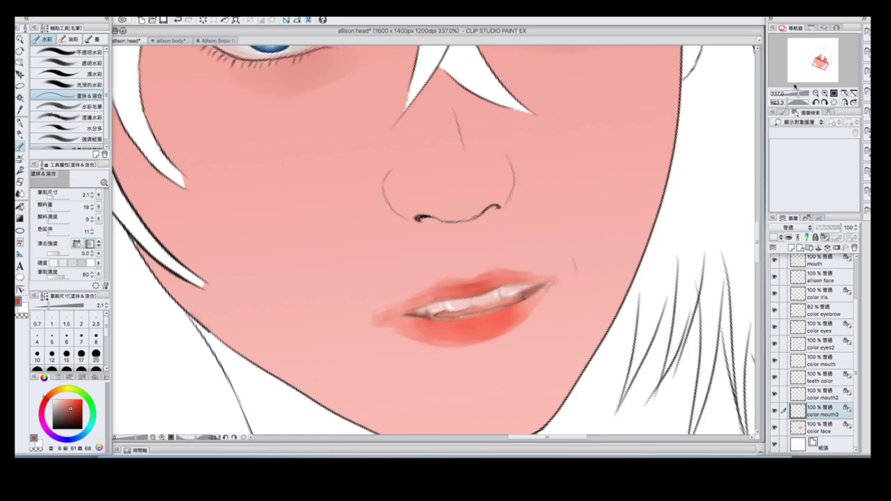
pyautogui.scroll(-2, 795, 85)
pyautogui.scroll(2, 462, 285)
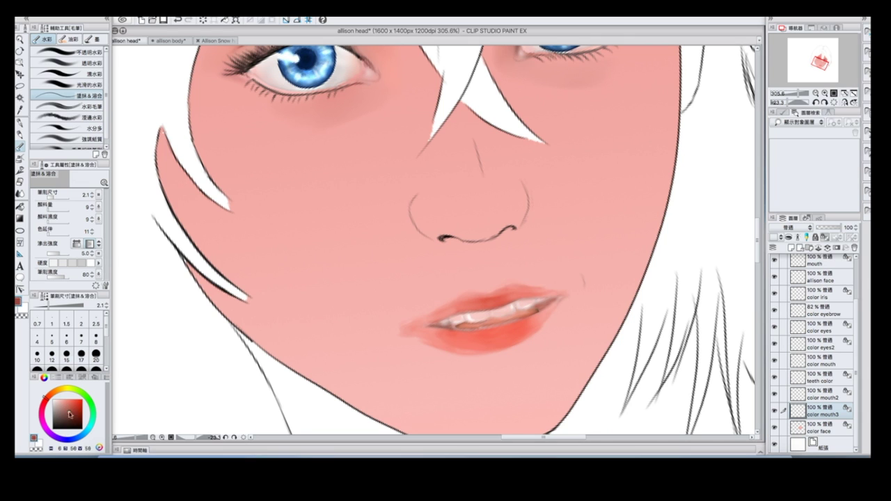
# Step: Touch up the mouth interior near the teeth with the highlight airbrush at size 2.1 and density 90, using colors sampled from the mouth
pyautogui.click(825, 394)
pyautogui.scroll(3, 487, 307)
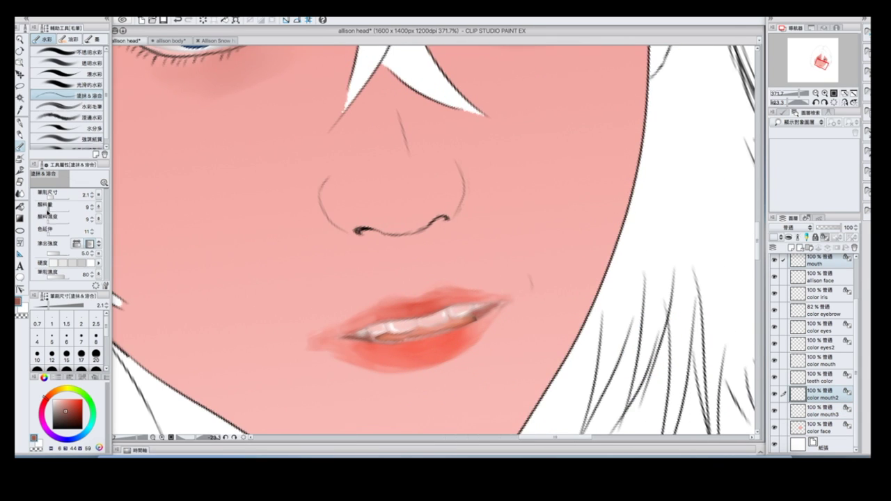
pyautogui.press('b')
pyautogui.keyDown('ctrl'); pyautogui.keyDown('shift'); pyautogui.click(410, 321); pyautogui.keyUp('shift'); pyautogui.keyUp('ctrl')
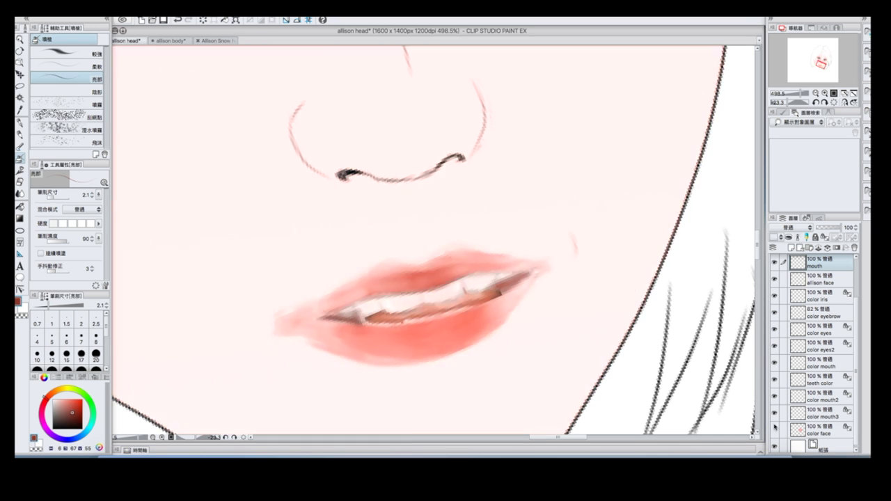
pyautogui.keyDown('alt'); pyautogui.click(386, 322); pyautogui.keyUp('alt')
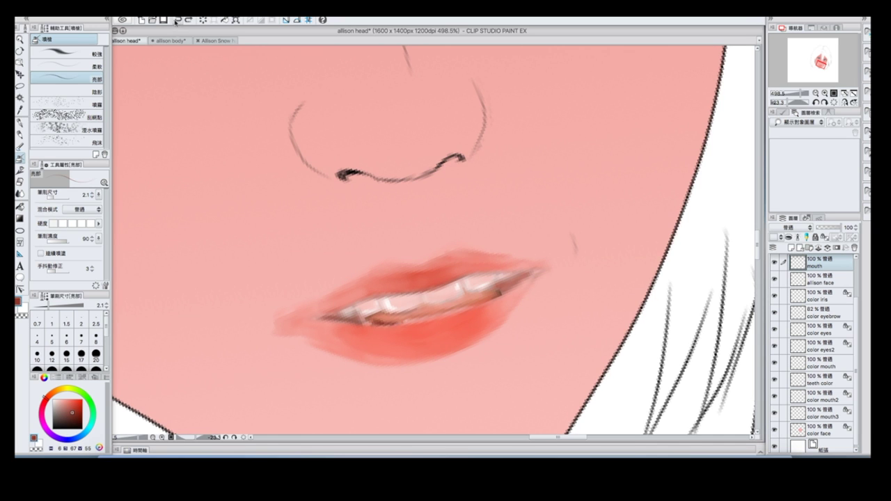
pyautogui.keyDown('alt'); pyautogui.click(367, 321); pyautogui.keyUp('alt')
pyautogui.keyDown('ctrl'); pyautogui.keyDown('shift'); pyautogui.click(366, 321); pyautogui.keyUp('shift'); pyautogui.keyUp('ctrl')
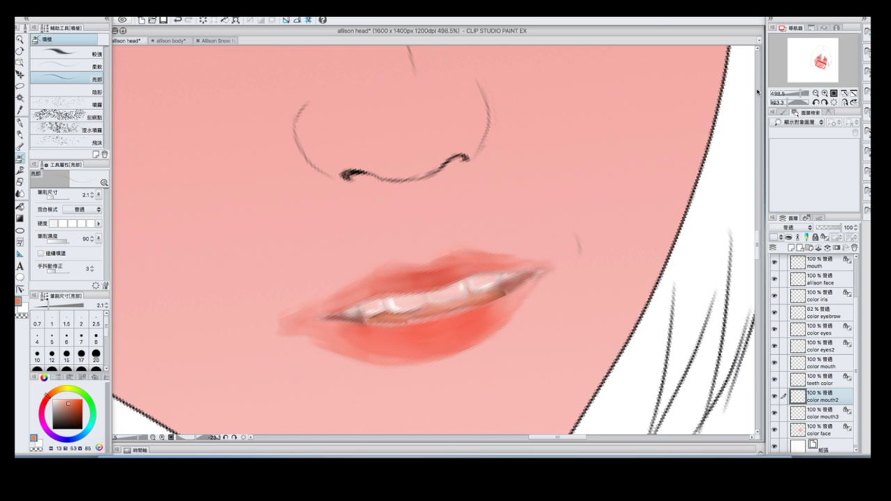
# Step: Even out the orange strip beneath the teeth on color mouth2 with the highlight airbrush at size 1.7 and density 90
pyautogui.hotkey('ctrl', '0')
pyautogui.scroll(10, 627, 230)
pyautogui.moveTo(537, 264); pyautogui.dragTo(685, 267)
pyautogui.scroll(-2, 686, 267)
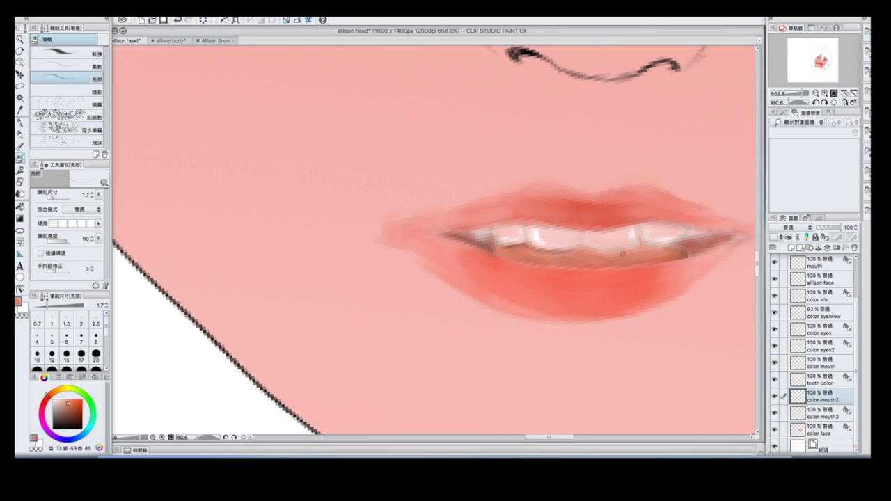
pyautogui.scroll(-5, 573, 378)
pyautogui.scroll(5, 547, 374)
# Step: Repaint the mouth interior beneath the teeth dark reddish brown on color mouth2 with the blending brush at size 4.7
pyautogui.click(75, 406)
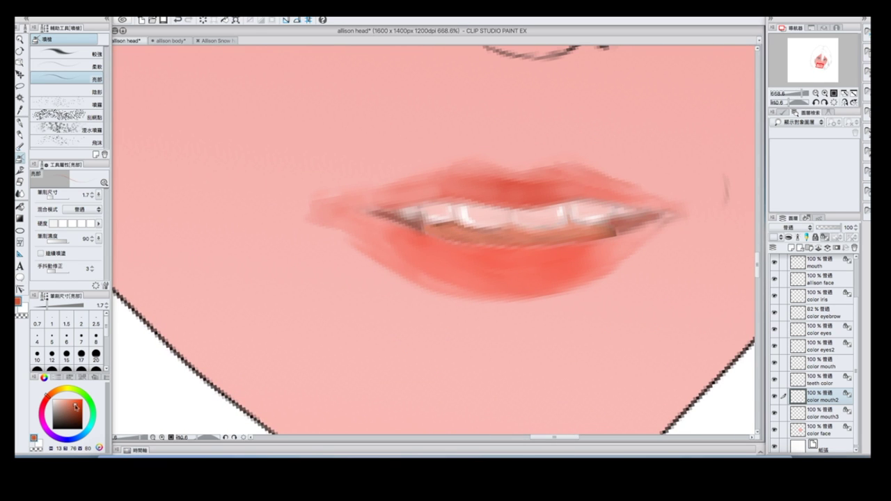
pyautogui.press('b')
pyautogui.click(75, 404)
pyautogui.click(81, 340)
pyautogui.moveTo(426, 235)
pyautogui.mouseDown()
pyautogui.moveTo(605, 230)
pyautogui.moveTo(445, 237)
pyautogui.mouseUp()
pyautogui.click(78, 408)
pyautogui.scroll(-3, 508, 408)
pyautogui.moveTo(465, 312)
pyautogui.mouseDown()
pyautogui.moveTo(567, 313)
pyautogui.moveTo(467, 312)
pyautogui.moveTo(564, 311)
pyautogui.moveTo(487, 313)
pyautogui.mouseUp()
pyautogui.scroll(1, 509, 306)
pyautogui.click(83, 413)
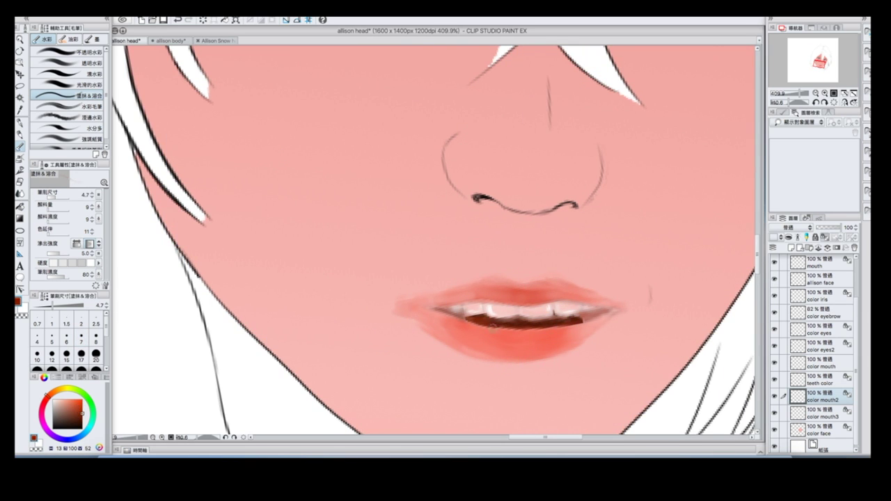
# Step: Paint light orange over the dark mouth interior on color mouth2 with the blending brush at size 4.7
pyautogui.click(70, 401)
pyautogui.moveTo(466, 319)
pyautogui.mouseDown()
pyautogui.moveTo(581, 319)
pyautogui.moveTo(481, 321)
pyautogui.mouseUp()
pyautogui.scroll(-6, 488, 322)
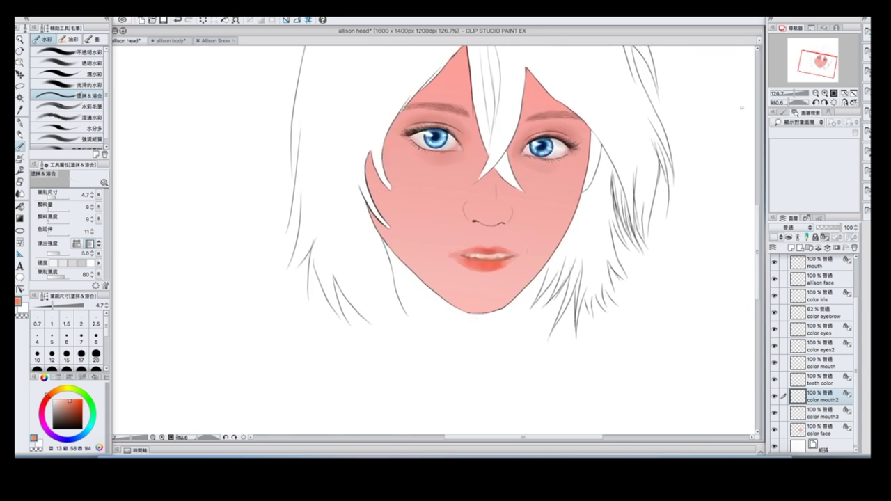
# Step: Shade both mouth corners brown on color mouth3 and blend the interior beneath the teeth into a matching brown on color mouth2
pyautogui.scroll(2, 513, 265)
pyautogui.click(822, 413)
pyautogui.scroll(4, 492, 287)
pyautogui.moveTo(492, 286); pyautogui.dragTo(679, 289)
pyautogui.keyDown('alt'); pyautogui.click(591, 292); pyautogui.keyUp('alt')
pyautogui.hotkey('alt', ']')
pyautogui.moveTo(539, 296); pyautogui.dragTo(628, 294)
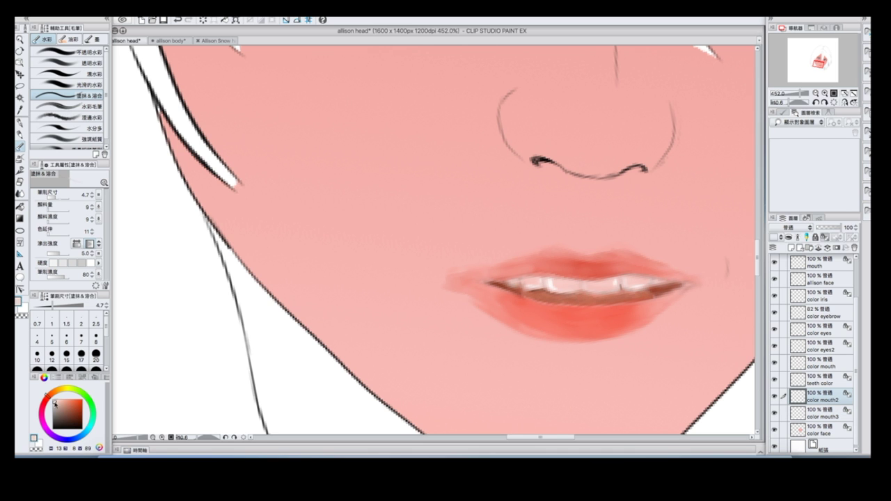
pyautogui.press('b')
pyautogui.scroll(-4, 429, 244)
pyautogui.press('b')
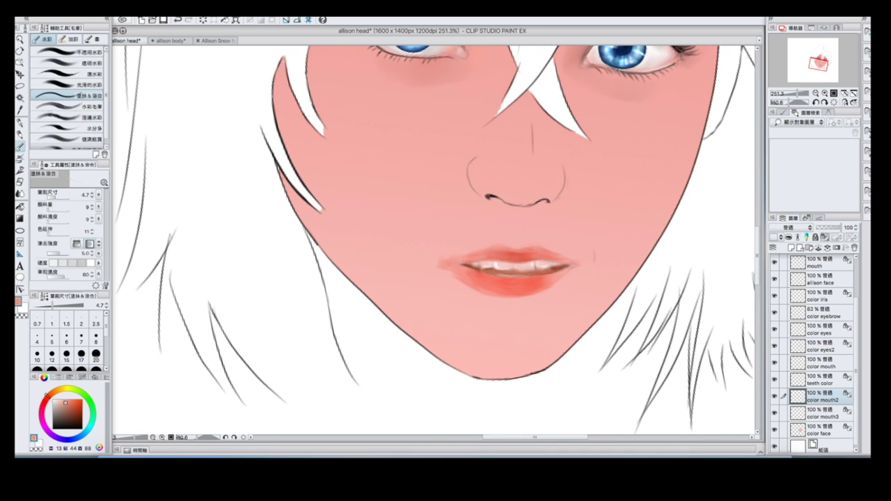
# Step: Darken the mouth corners on color mouth3 and the interior on color mouth2 with deep reddish brown at brush size 4.7
pyautogui.hotkey('alt', '[')
pyautogui.scroll(2, 445, 243)
pyautogui.moveTo(409, 384); pyautogui.dragTo(536, 376)
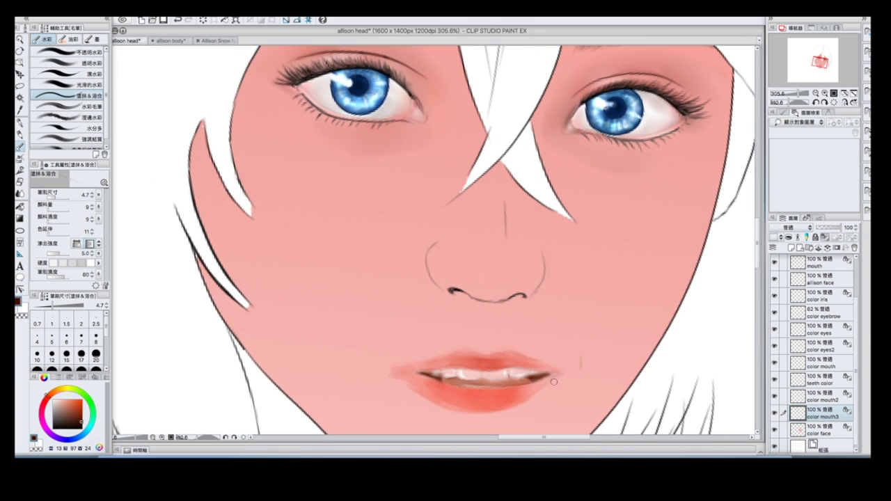
pyautogui.hotkey('alt', ']')
pyautogui.click(78, 421)
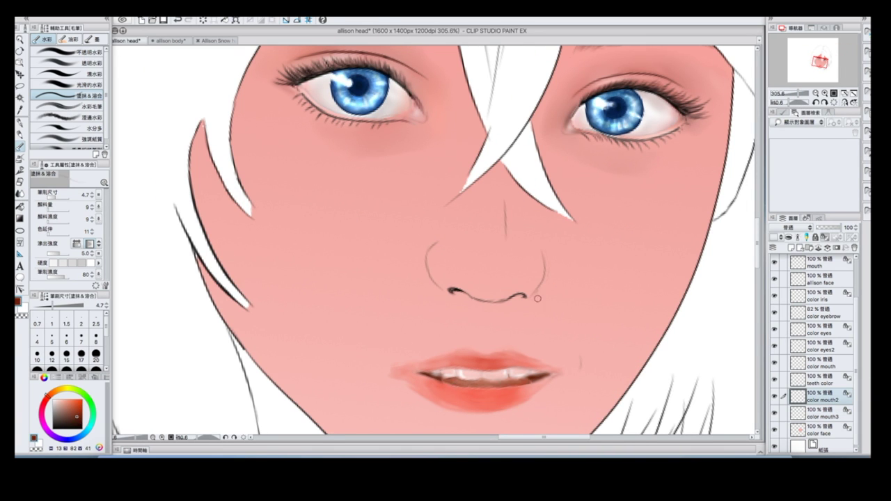
pyautogui.scroll(-2, 538, 298)
pyautogui.scroll(2, 623, 189)
# Step: Deepen the red of the upper lip on color mouth with a saturated red, using the blending brush at size 3.0 and paint amount 33
pyautogui.hotkey('alt', ']')
pyautogui.scroll(4, 567, 361)
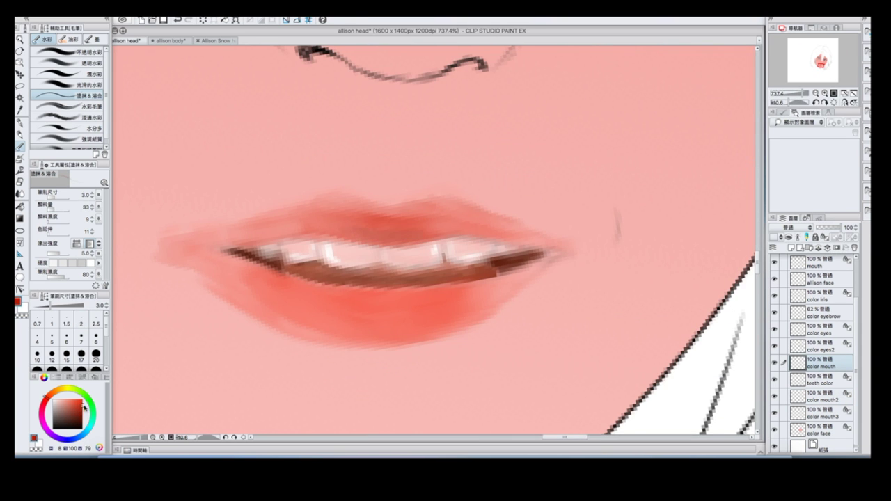
pyautogui.moveTo(430, 217)
pyautogui.mouseDown()
pyautogui.moveTo(243, 225)
pyautogui.moveTo(453, 225)
pyautogui.moveTo(491, 208)
pyautogui.mouseUp()
pyautogui.scroll(-5, 491, 208)
pyautogui.scroll(4, 491, 207)
pyautogui.keyDown('alt'); pyautogui.click(380, 272); pyautogui.keyUp('alt')
# Step: Shade the lips darker red and define their corners with the highlight airbrush at sizes 4.7 and 2.1, lowering the density from 41 to 21
pyautogui.press('b')
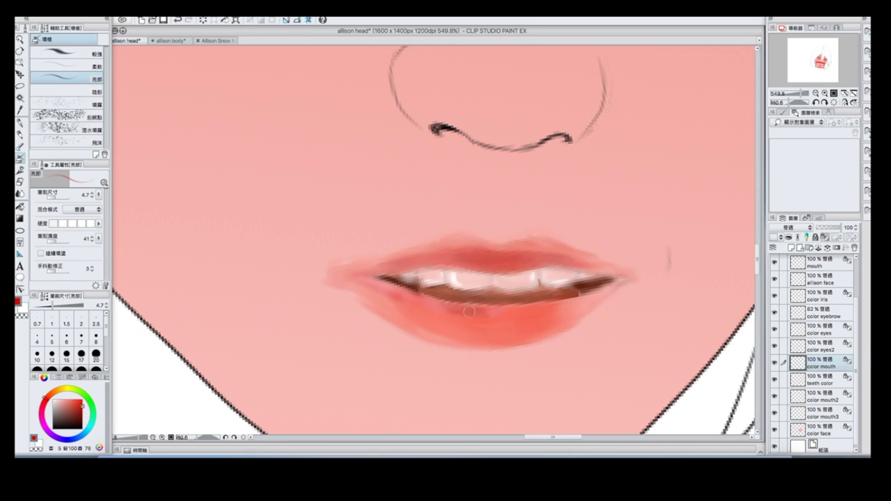
pyautogui.scroll(-1, 544, 303)
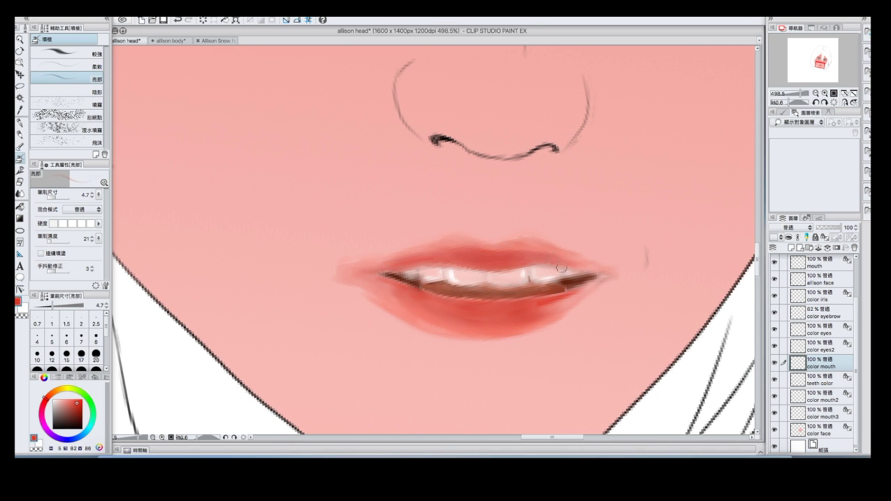
pyautogui.moveTo(611, 279); pyautogui.dragTo(480, 321)
pyautogui.scroll(3, 480, 320)
pyautogui.moveTo(632, 229); pyautogui.dragTo(688, 90)
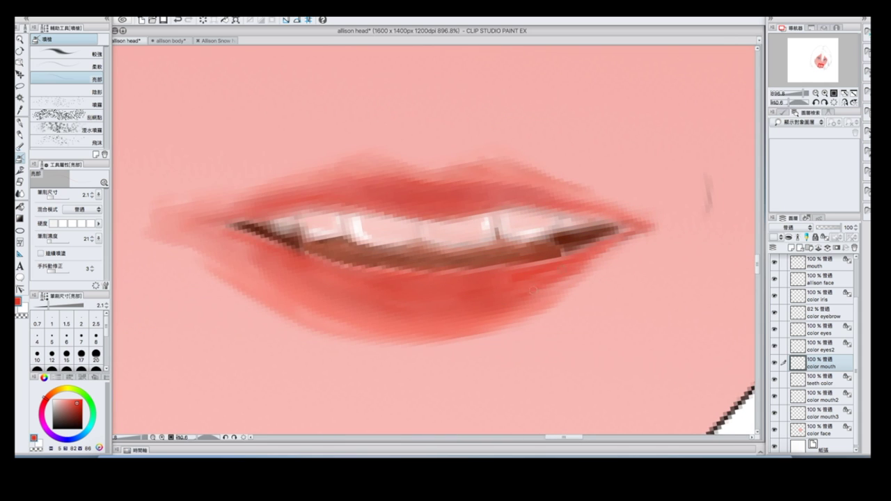
# Step: Clean up the lip contours with the soft eraser at size 2.1 and density 43, including the faint outline on the mouth layer
pyautogui.press('b')
pyautogui.press('e')
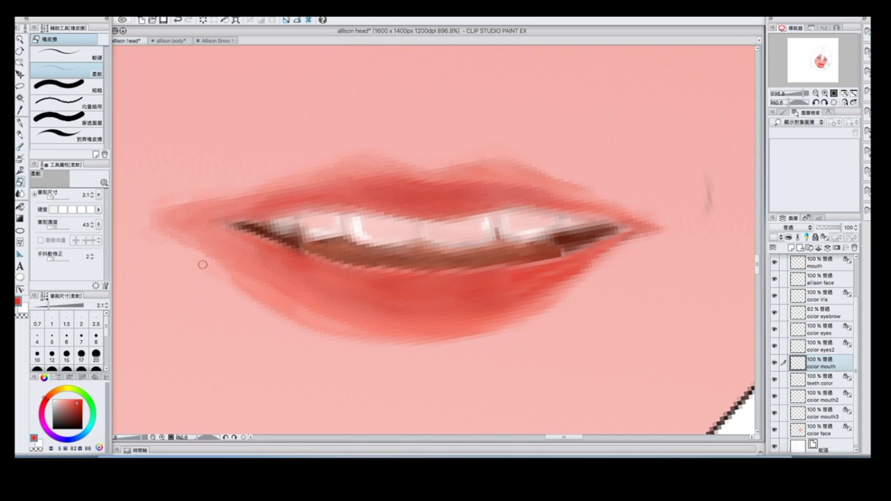
pyautogui.scroll(-1, 298, 251)
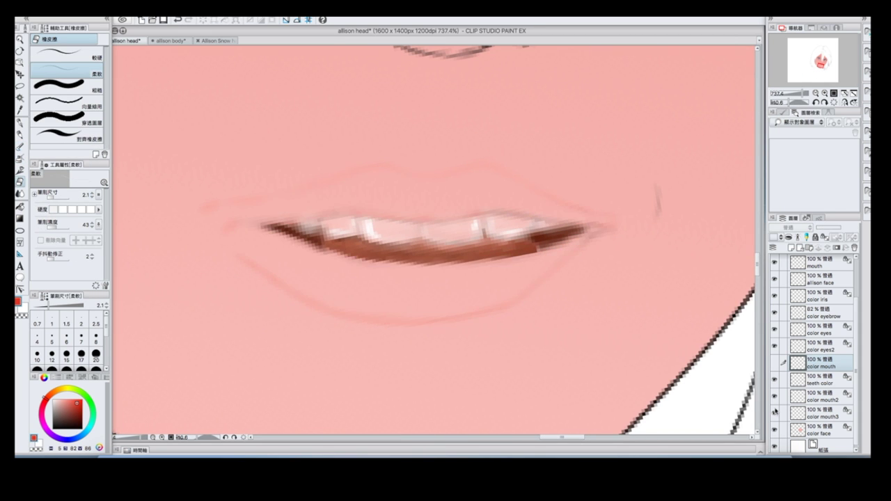
pyautogui.keyDown('ctrl'); pyautogui.keyDown('shift'); pyautogui.click(209, 208); pyautogui.keyUp('shift'); pyautogui.keyUp('ctrl')
pyautogui.scroll(-2, 255, 271)
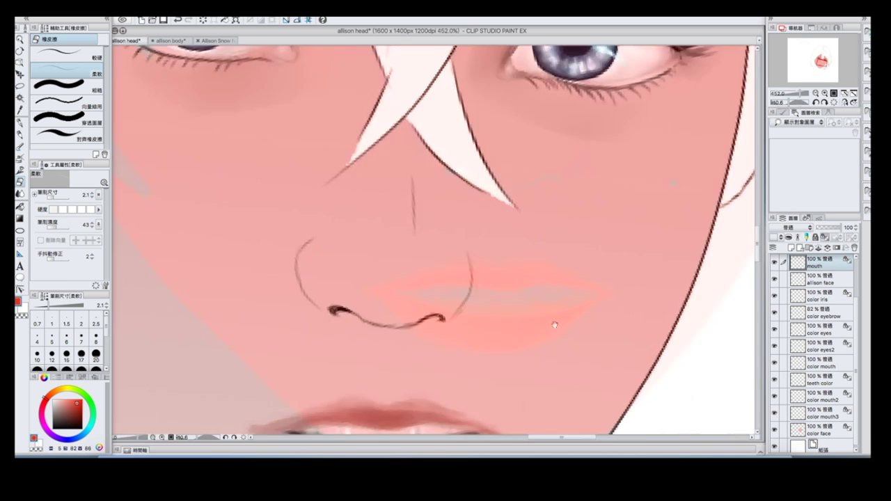
# Step: Smooth the lip shading on color mouth with the blending brush at size 7.0 and paint amount 20, using colors sampled from the lips
pyautogui.click(822, 362)
pyautogui.press('b')
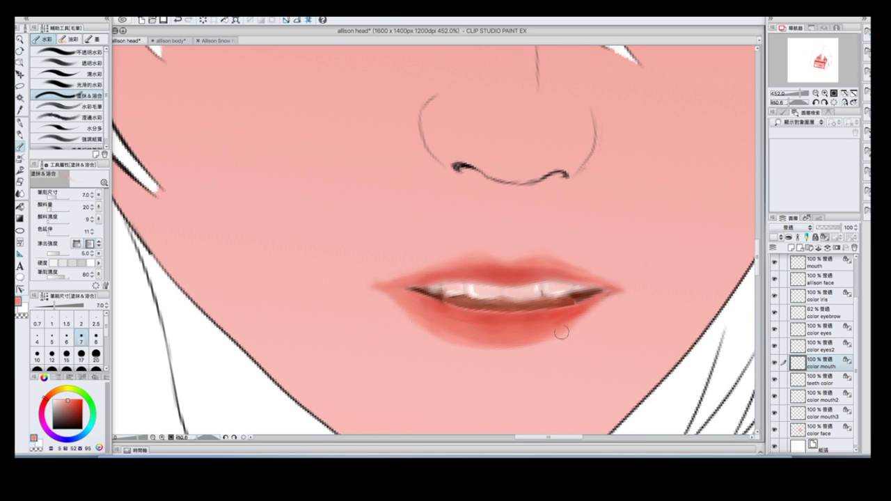
pyautogui.keyDown('alt'); pyautogui.click(443, 333); pyautogui.keyUp('alt')
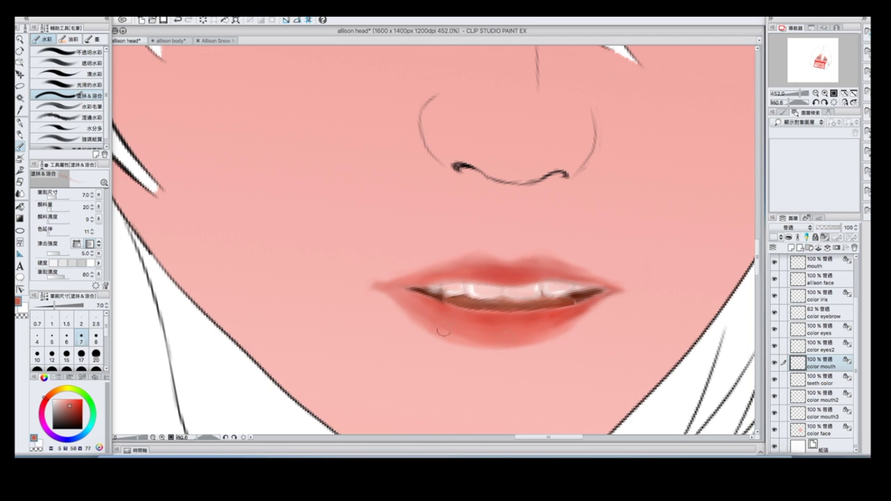
pyautogui.keyDown('alt'); pyautogui.click(501, 279); pyautogui.keyUp('alt')
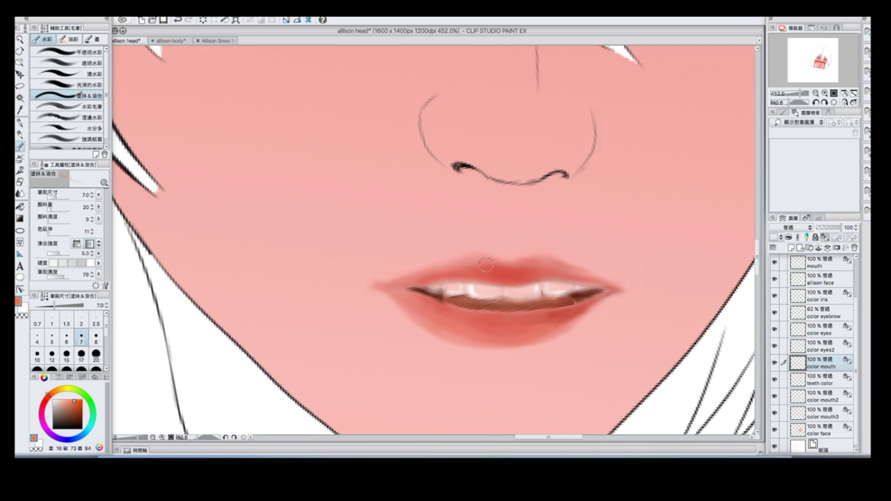
# Step: Add white glossy highlights to the lower lip with the airbrush at size 4.7 and density 11, and soften them with the blending brush
pyautogui.press('b')
pyautogui.press('x')
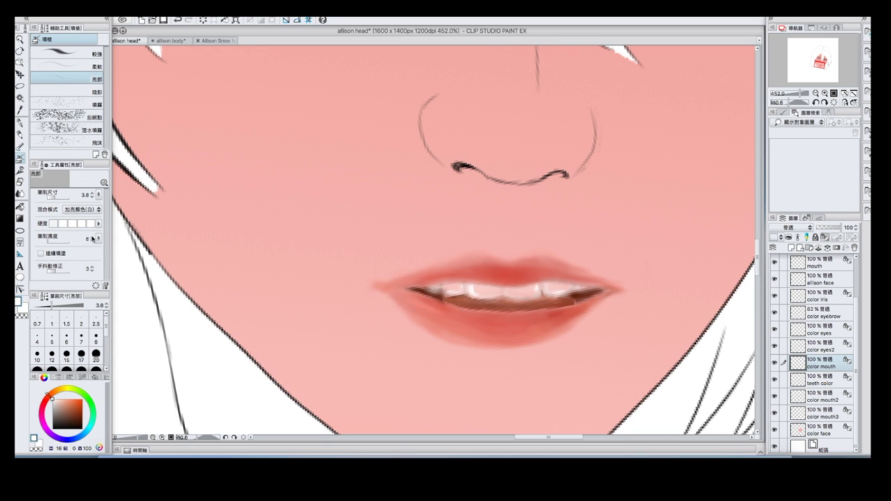
pyautogui.scroll(3, 450, 279)
pyautogui.moveTo(490, 358)
pyautogui.mouseDown()
pyautogui.moveTo(585, 363)
pyautogui.moveTo(598, 352)
pyautogui.mouseUp()
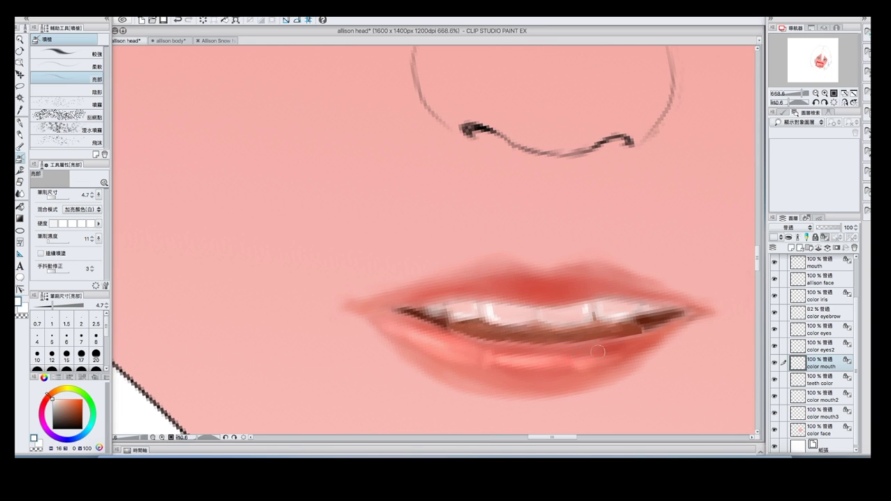
pyautogui.moveTo(473, 361)
pyautogui.mouseDown()
pyautogui.moveTo(599, 362)
pyautogui.moveTo(648, 348)
pyautogui.mouseUp()
pyautogui.press('b')
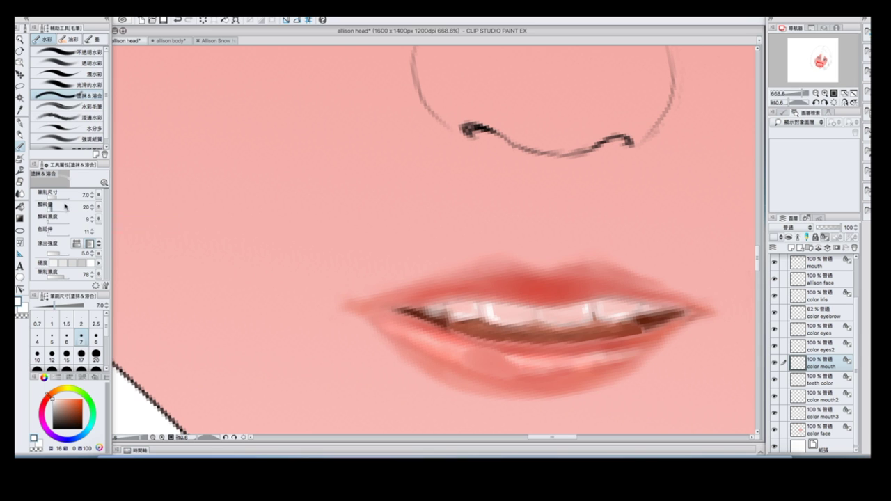
pyautogui.moveTo(474, 356)
pyautogui.mouseDown()
pyautogui.moveTo(626, 362)
pyautogui.moveTo(490, 356)
pyautogui.moveTo(425, 338)
pyautogui.mouseUp()
# Step: Draw fine white highlight lines on the lips with the airbrush in normal mode at density 6, using sizes 1 and 2.5
pyautogui.press('b')
pyautogui.click(51, 324)
pyautogui.moveTo(570, 356); pyautogui.dragTo(585, 354)
pyautogui.click(96, 324)
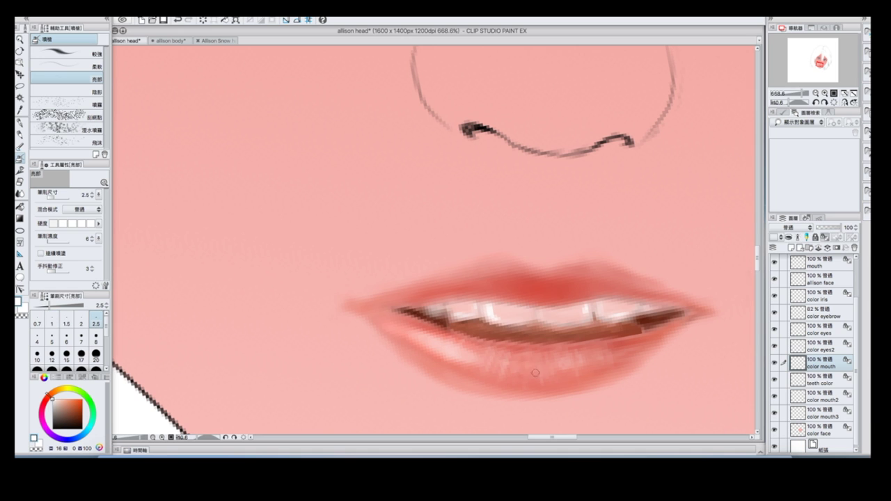
pyautogui.click(52, 324)
pyautogui.scroll(-5, 550, 179)
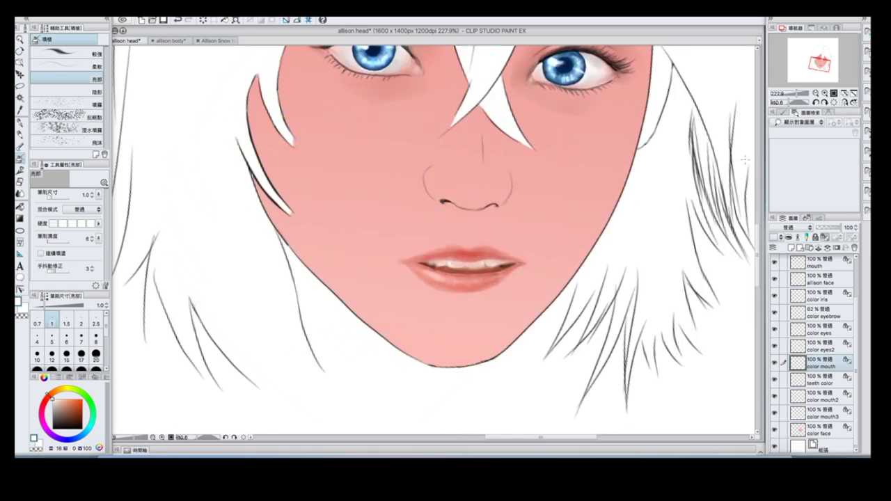
pyautogui.scroll(2, 643, 258)
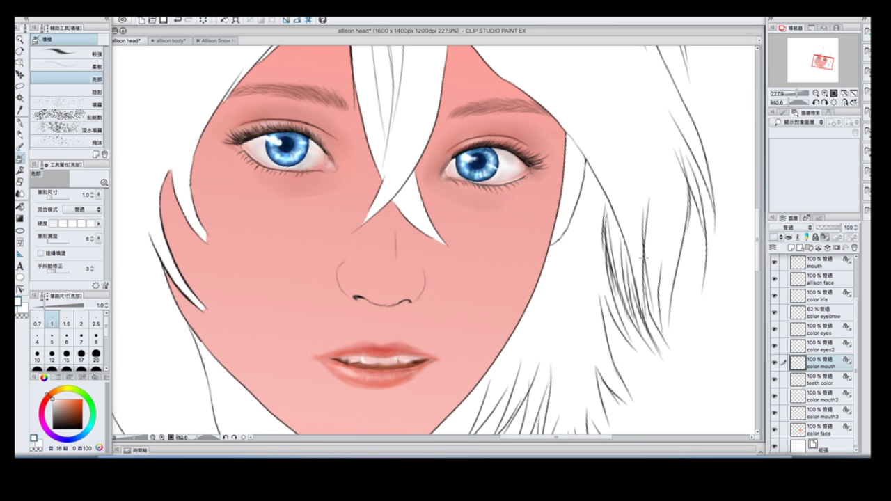
pyautogui.scroll(3, 644, 258)
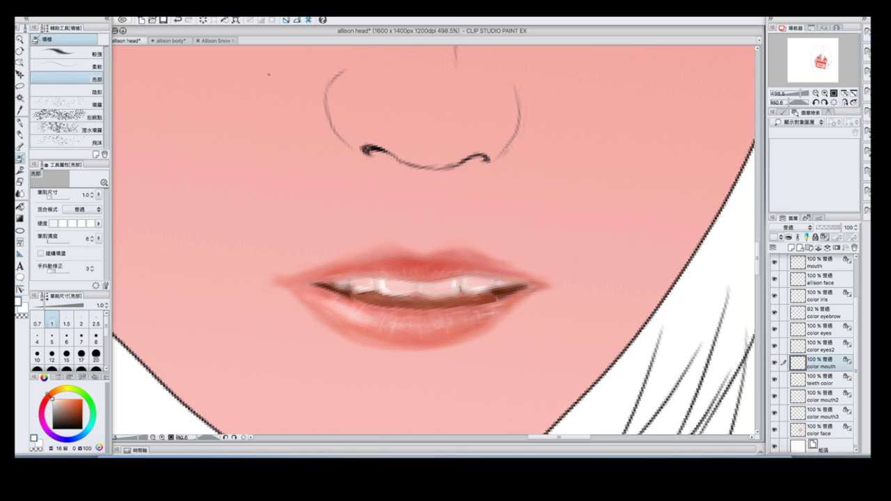
# Step: Refine the lower lip shading with the blending brush at sizes 3.1 and 4.7, using colors sampled from the lip
pyautogui.click(20, 147)
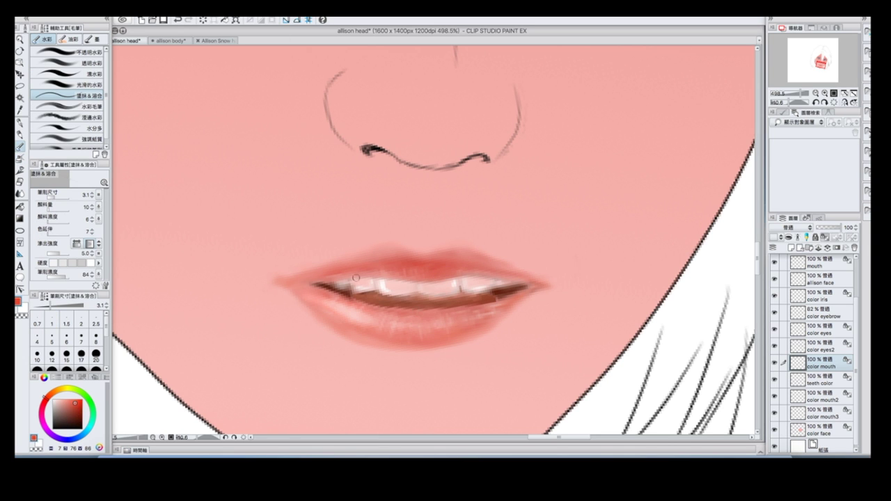
pyautogui.moveTo(487, 314); pyautogui.dragTo(496, 306)
pyautogui.keyDown('alt'); pyautogui.click(346, 330); pyautogui.keyUp('alt')
pyautogui.keyDown('alt'); pyautogui.click(324, 321); pyautogui.keyUp('alt')
pyautogui.press(']')
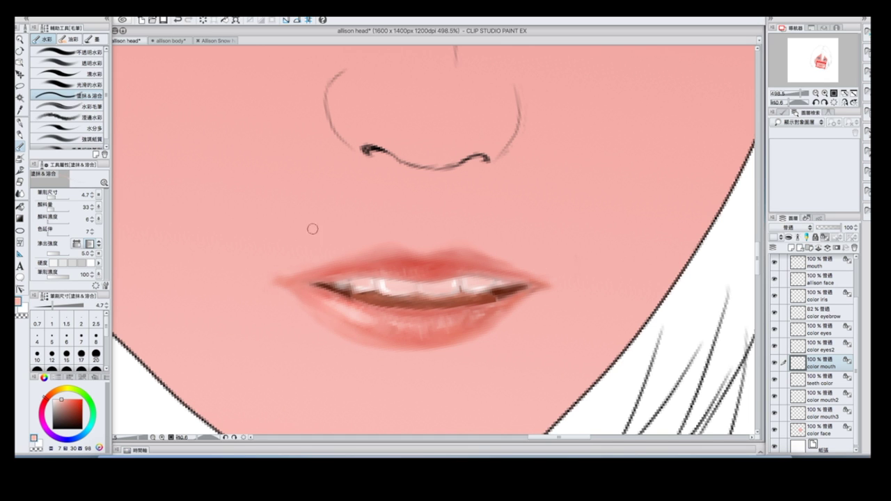
# Step: Paint a soft shadow below the lower lip on a new color mouth4 layer with the blending brush at size 4.7
pyautogui.keyDown('alt'); pyautogui.click(310, 307); pyautogui.keyUp('alt')
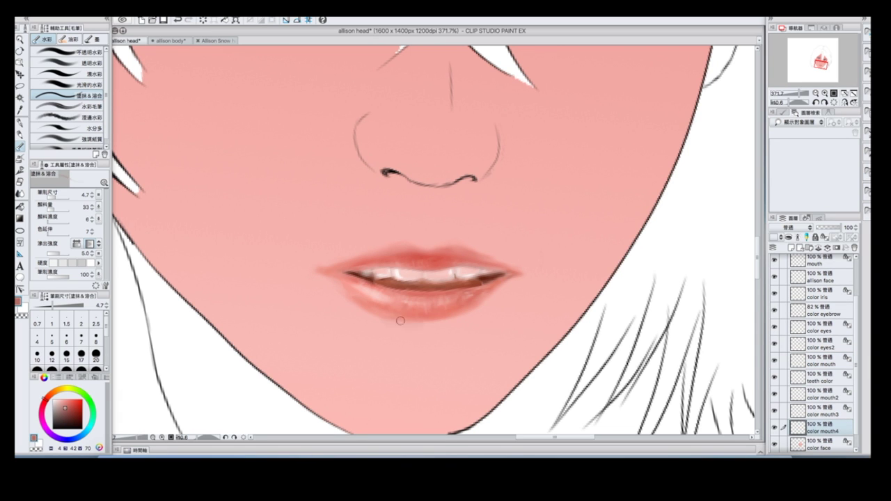
pyautogui.moveTo(404, 321)
pyautogui.mouseDown()
pyautogui.moveTo(368, 318)
pyautogui.moveTo(463, 318)
pyautogui.mouseUp()
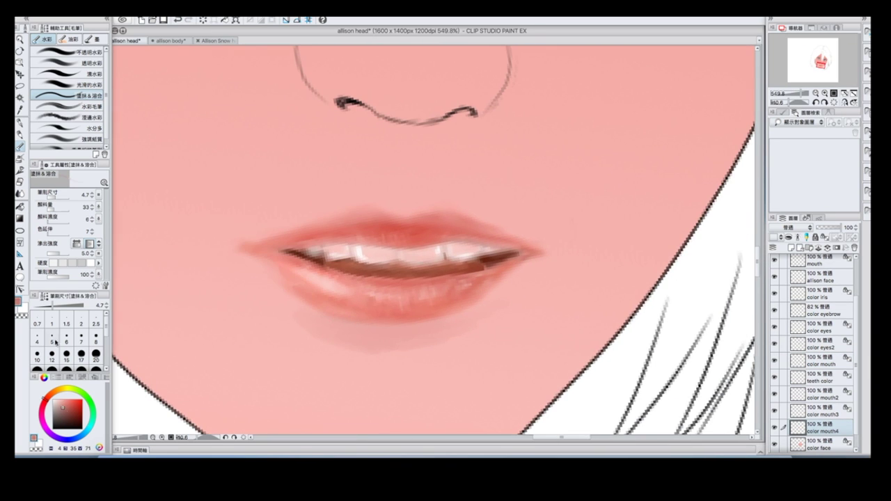
pyautogui.moveTo(369, 345)
pyautogui.mouseDown()
pyautogui.moveTo(418, 334)
pyautogui.moveTo(446, 349)
pyautogui.mouseUp()
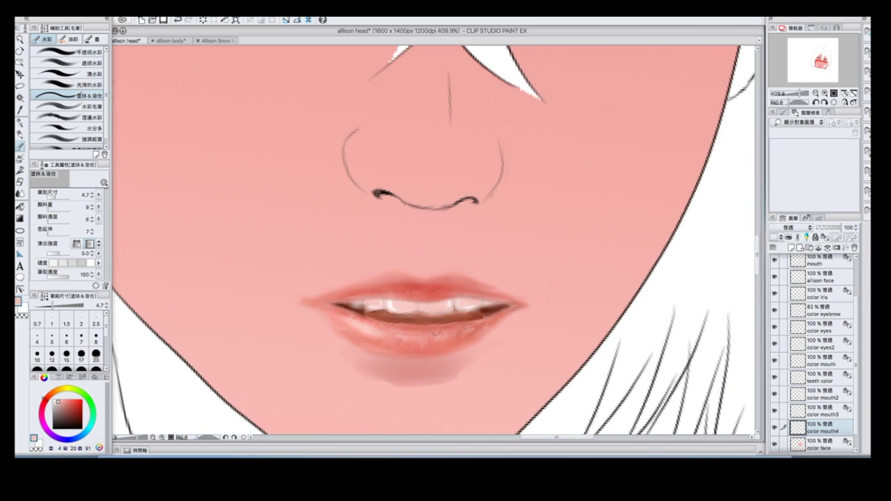
# Step: Lighten the skin beside the mouth corner with the airbrush at size 4.7 and density 6, and soften it with the blending brush
pyautogui.press('x')
pyautogui.press('b')
pyautogui.press('x')
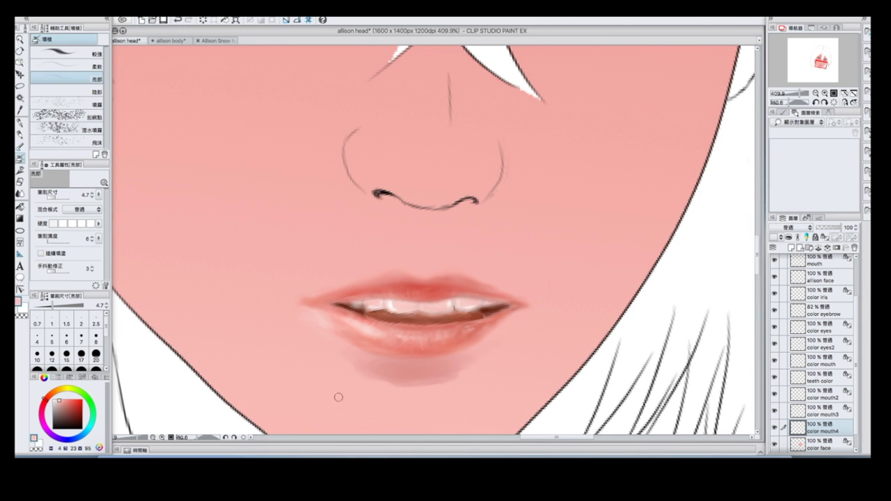
pyautogui.press('x')
pyautogui.press('b')
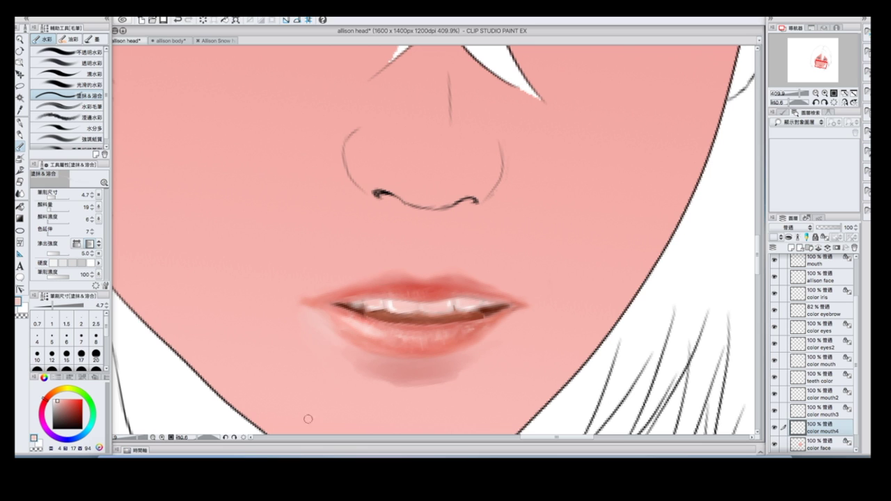
# Step: Draw fine white highlight lines on the upper lip with the airbrush at size 2 and densities 6 and 8
pyautogui.keyDown('alt'); pyautogui.click(439, 284); pyautogui.keyUp('alt')
pyautogui.scroll(2, 422, 280)
pyautogui.click(61, 278)
pyautogui.click(96, 324)
pyautogui.keyDown('alt'); pyautogui.click(376, 307); pyautogui.keyUp('alt')
pyautogui.press('b')
pyautogui.keyDown('alt'); pyautogui.click(443, 307); pyautogui.keyUp('alt')
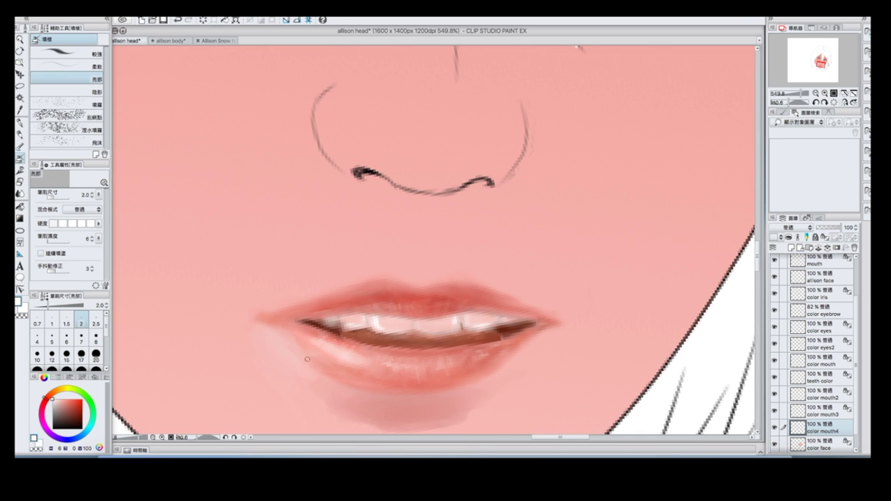
pyautogui.scroll(-3, 291, 335)
pyautogui.scroll(1, 468, 322)
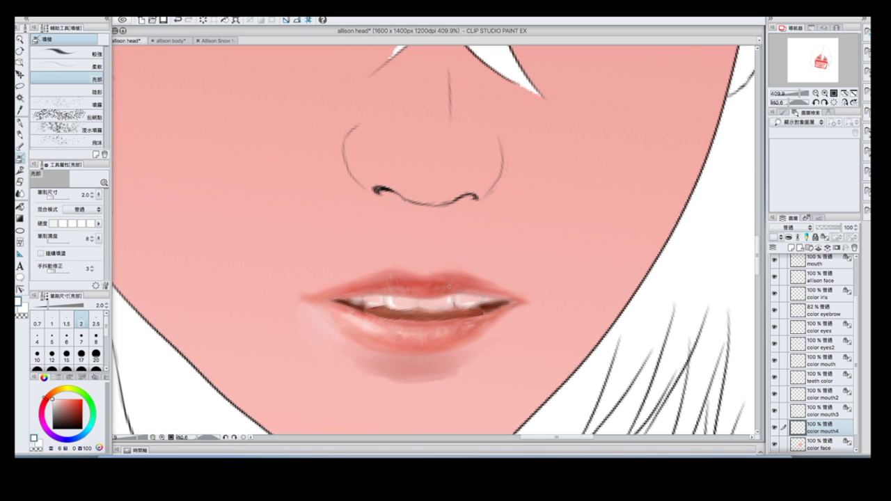
pyautogui.scroll(5, 439, 286)
# Step: Add fine dark red detail to the mouth with the blending brush at size 1 and brush density 84
pyautogui.press('b')
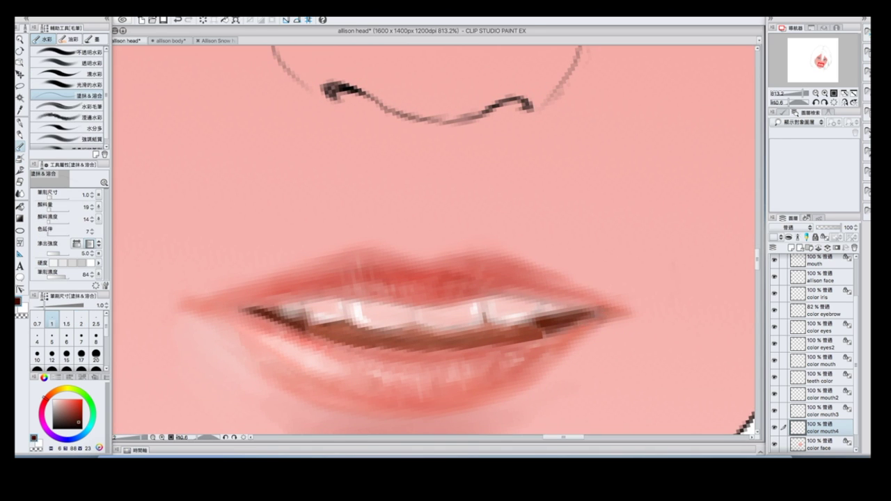
pyautogui.scroll(-2, 431, 236)
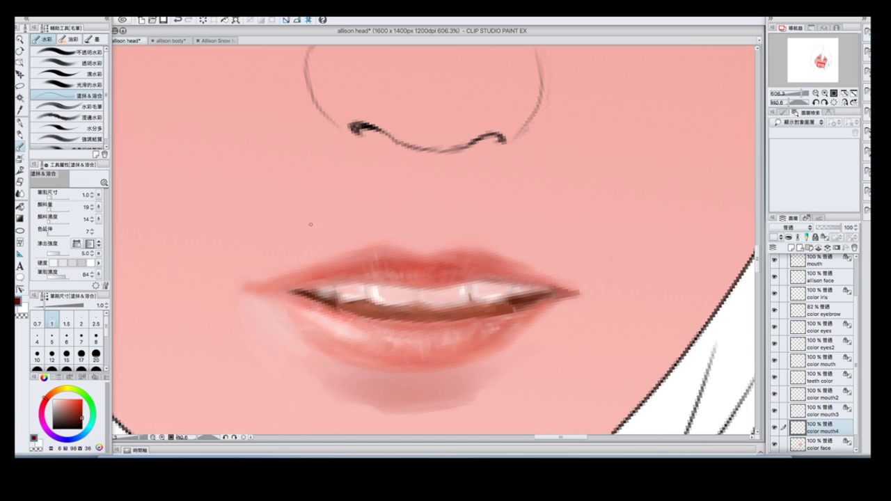
pyautogui.scroll(-1, 562, 303)
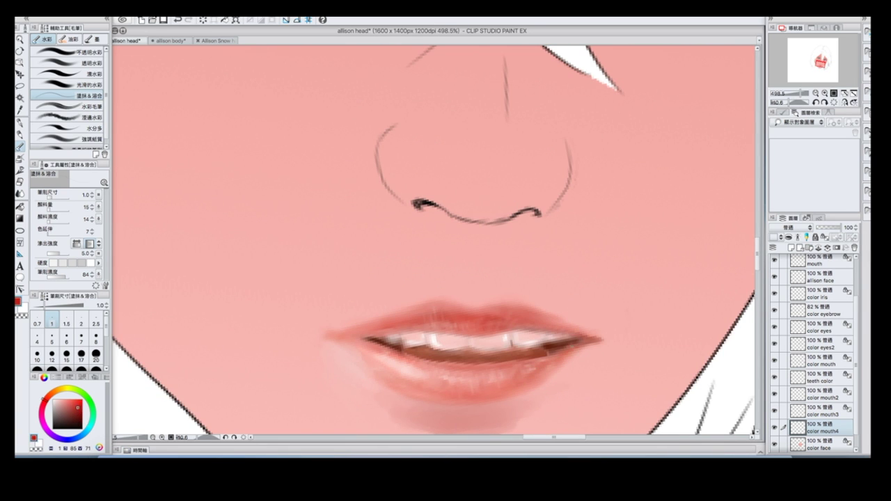
# Step: Darken the mouth corners on the color mouth layer with the airbrush at size 1, using dark reds and sampled lip colors
pyautogui.click(825, 360)
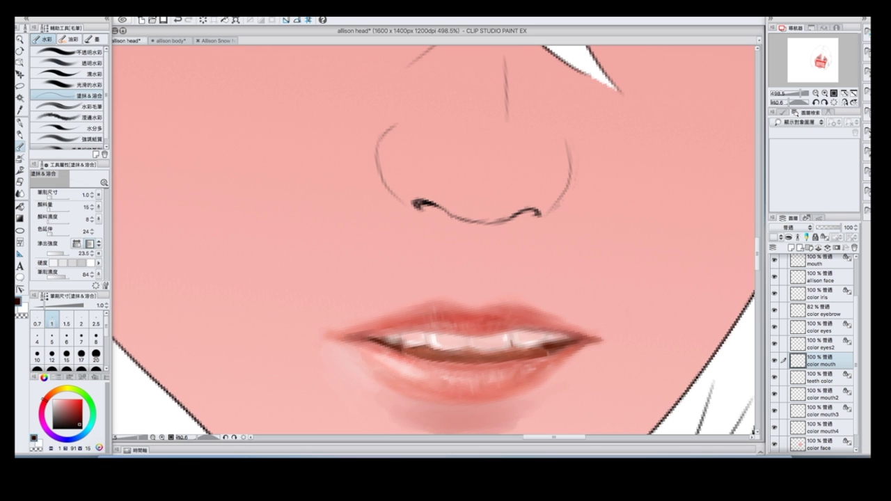
pyautogui.press('b')
pyautogui.press('[')
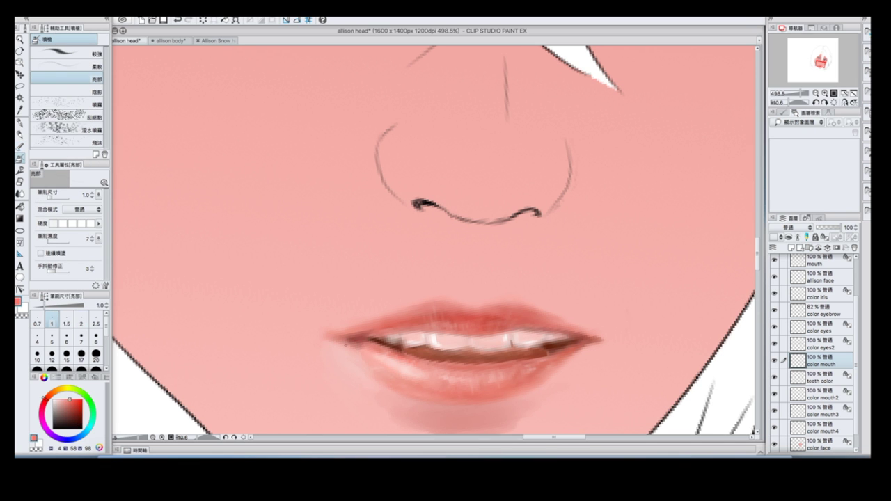
pyautogui.scroll(-3, 370, 315)
pyautogui.scroll(4, 369, 315)
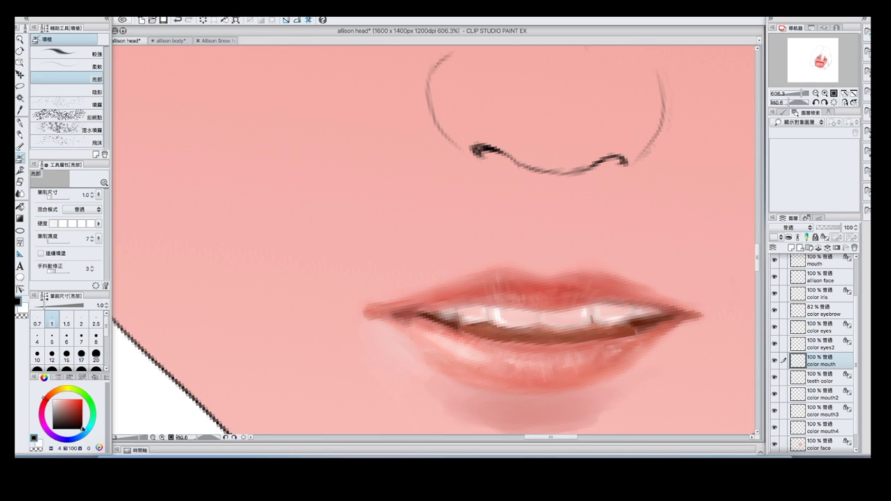
pyautogui.scroll(-3, 401, 329)
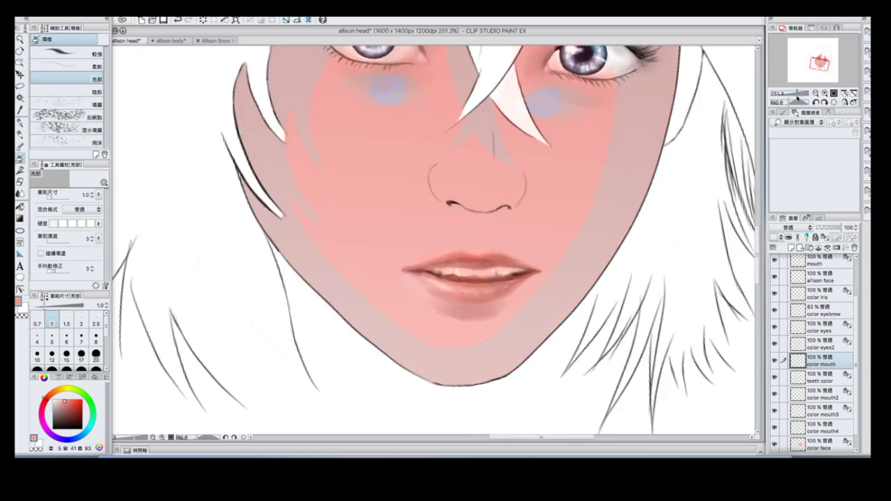
pyautogui.scroll(3, 401, 329)
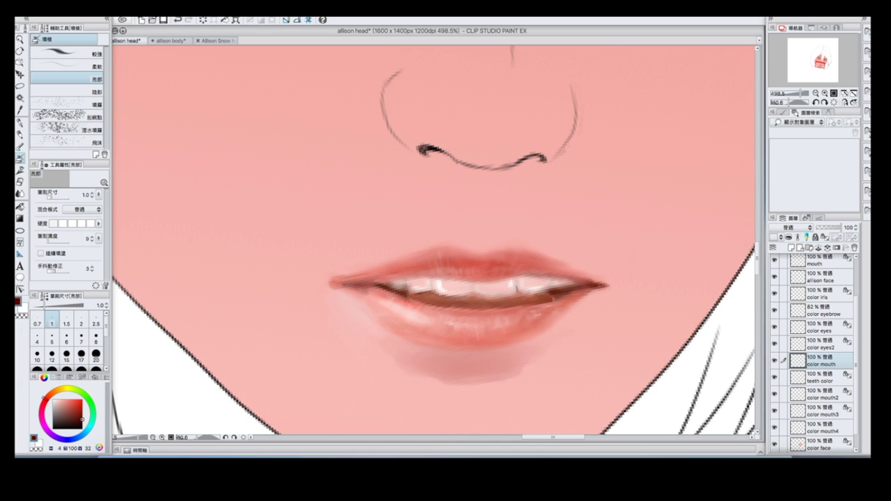
# Step: Blend the mouth corners at size 1, and tint the upper lip's edge with the airbrush at size 3.8 and density 9
pyautogui.press('b')
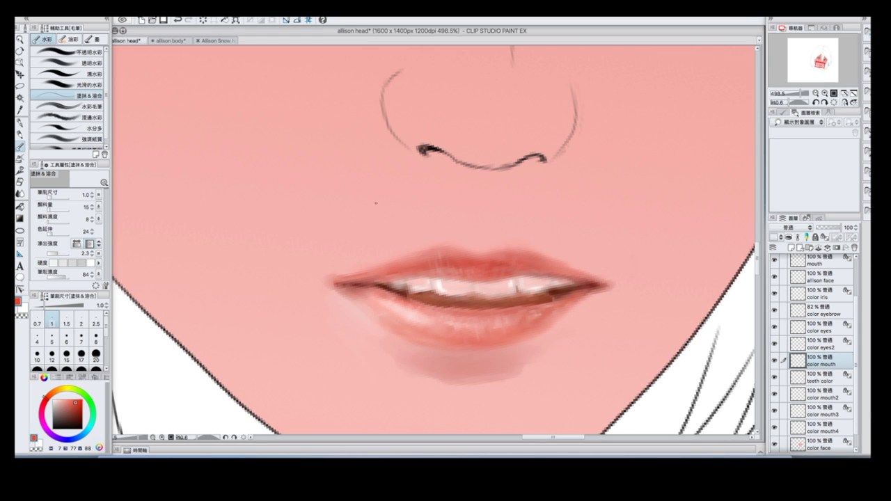
pyautogui.press('b')
pyautogui.keyDown('alt'); pyautogui.click(465, 252); pyautogui.keyUp('alt')
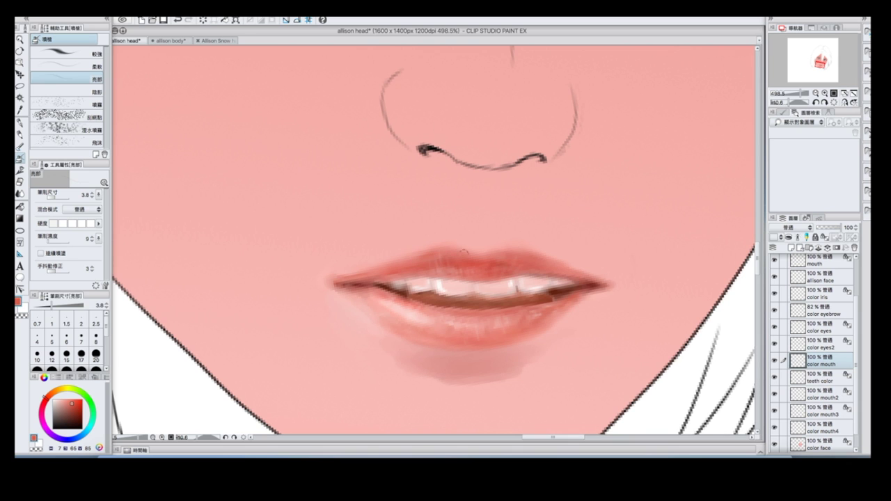
pyautogui.scroll(-5, 680, 213)
pyautogui.scroll(1, 669, 225)
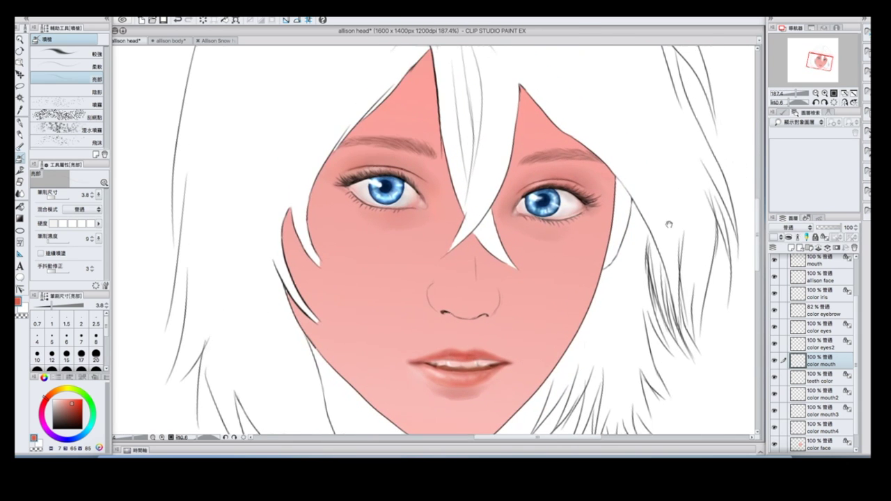
# Step: Paint light peach skin over the cheek and jaw on a new color face2 layer with the blending brush at size 19.2
pyautogui.scroll(-1, 791, 254)
pyautogui.click(791, 248)
pyautogui.keyDown('alt'); pyautogui.click(380, 235); pyautogui.keyUp('alt')
pyautogui.moveTo(446, 279)
pyautogui.mouseDown()
pyautogui.moveTo(467, 242)
pyautogui.moveTo(408, 207)
pyautogui.moveTo(415, 298)
pyautogui.mouseUp()
pyautogui.press('b')
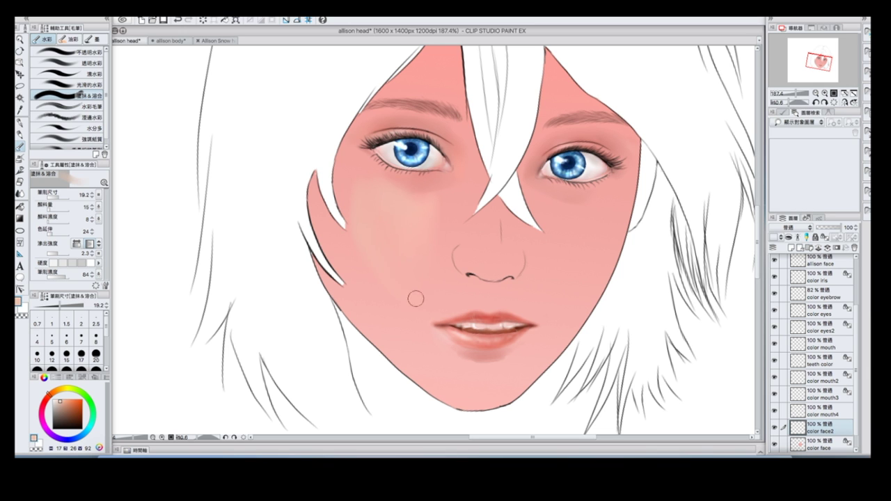
pyautogui.click(60, 255)
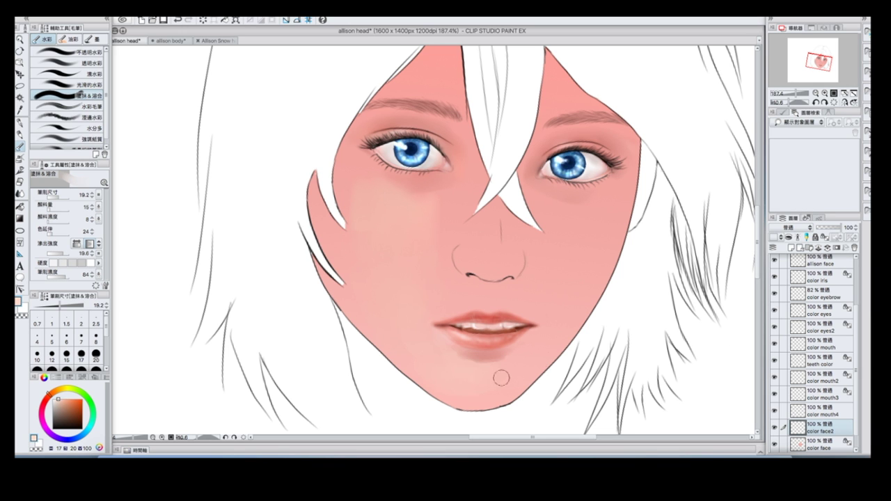
pyautogui.scroll(1, 517, 294)
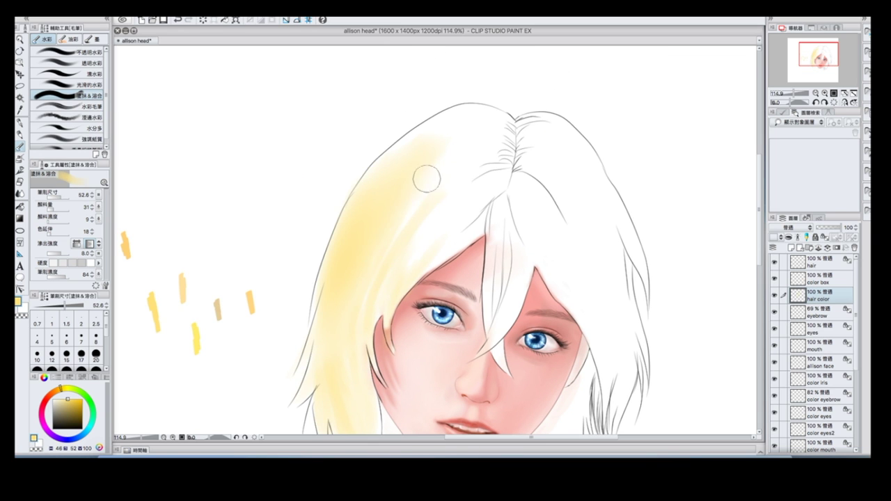
# Step: Fill the crown, bangs and side hair with soft yellow on the hair color layer using the blending brush at sizes 52.6 and 5.7
pyautogui.moveTo(426, 179)
pyautogui.mouseDown()
pyautogui.moveTo(435, 239)
pyautogui.moveTo(372, 259)
pyautogui.moveTo(418, 264)
pyautogui.moveTo(403, 147)
pyautogui.moveTo(378, 197)
pyautogui.moveTo(497, 206)
pyautogui.moveTo(511, 304)
pyautogui.moveTo(560, 284)
pyautogui.moveTo(519, 173)
pyautogui.moveTo(547, 215)
pyautogui.mouseUp()
pyautogui.scroll(-1, 547, 215)
pyautogui.moveTo(613, 105)
pyautogui.mouseDown()
pyautogui.moveTo(599, 229)
pyautogui.moveTo(554, 139)
pyautogui.moveTo(463, 177)
pyautogui.moveTo(518, 204)
pyautogui.mouseUp()
pyautogui.scroll(5, 530, 209)
pyautogui.scroll(3, 518, 204)
pyautogui.moveTo(460, 219); pyautogui.dragTo(487, 286)
pyautogui.moveTo(522, 97); pyautogui.dragTo(481, 216)
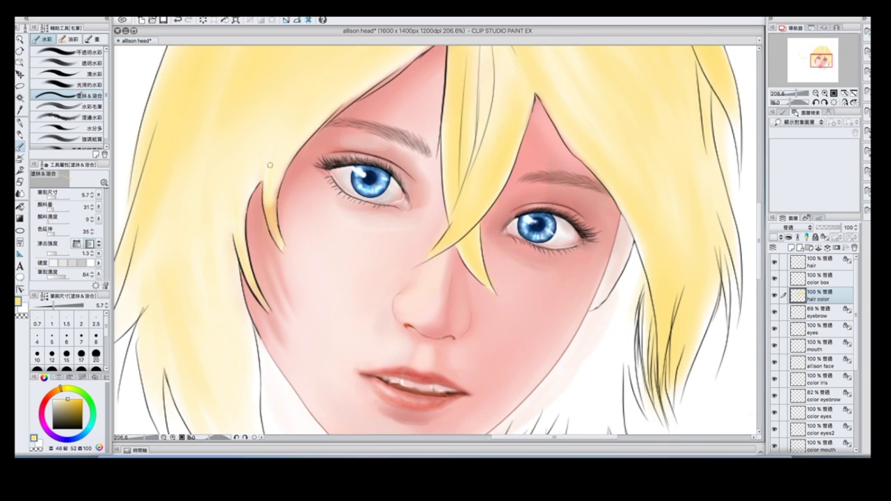
# Step: Paint the lower hair ends behind the jaw in orange-yellow with the blending brush at size 28.7, using the color swatches
pyautogui.scroll(-3, 236, 238)
pyautogui.moveTo(150, 216); pyautogui.dragTo(153, 244)
pyautogui.moveTo(515, 306)
pyautogui.mouseDown()
pyautogui.moveTo(505, 372)
pyautogui.moveTo(523, 287)
pyautogui.moveTo(508, 376)
pyautogui.mouseUp()
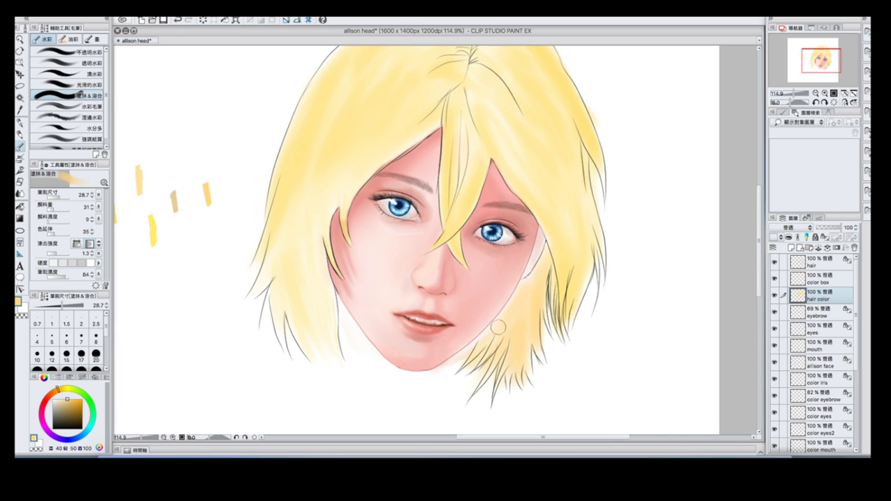
pyautogui.scroll(-3, 610, 160)
# Step: Recolor the line art on the hair layer in golden orange tones with the airbrush at size 28.7 and density 15
pyautogui.press('b')
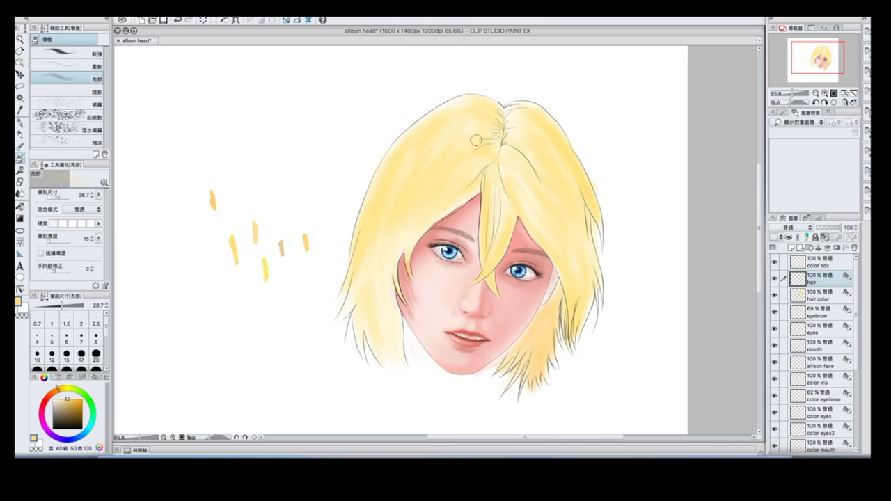
pyautogui.scroll(3, 418, 331)
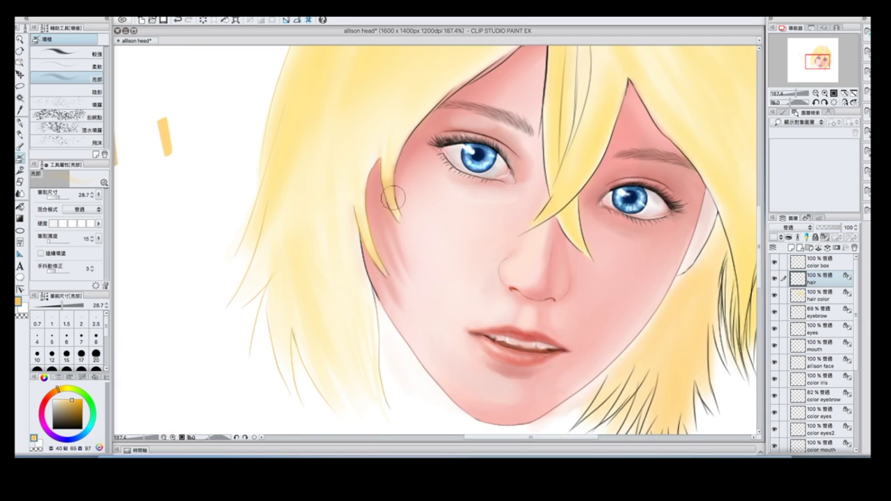
pyautogui.scroll(-2, 392, 198)
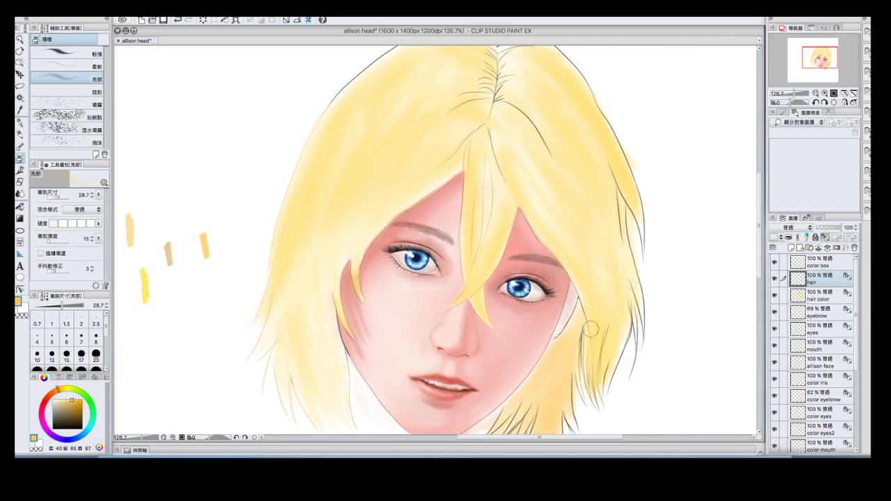
pyautogui.scroll(-1, 595, 355)
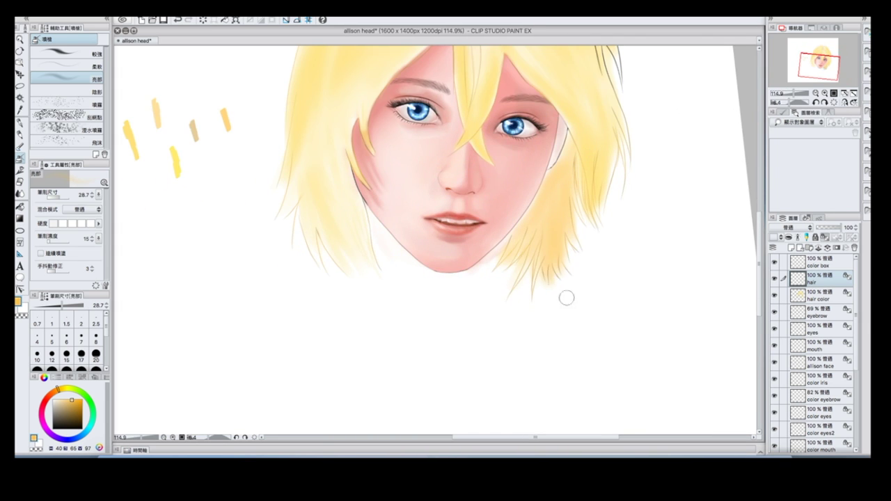
pyautogui.scroll(-4, 566, 298)
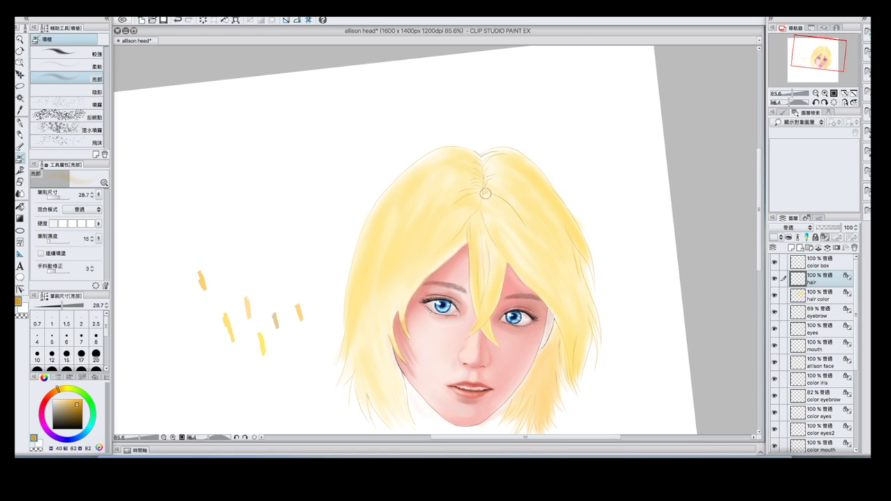
pyautogui.hotkey('alt', '[')
pyautogui.scroll(8, 486, 193)
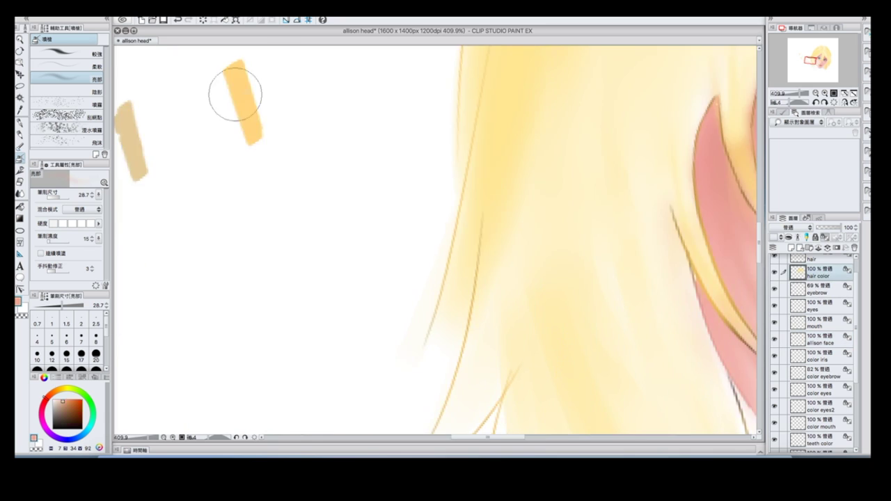
pyautogui.scroll(-10, 235, 94)
pyautogui.moveTo(785, 102); pyautogui.dragTo(791, 101)
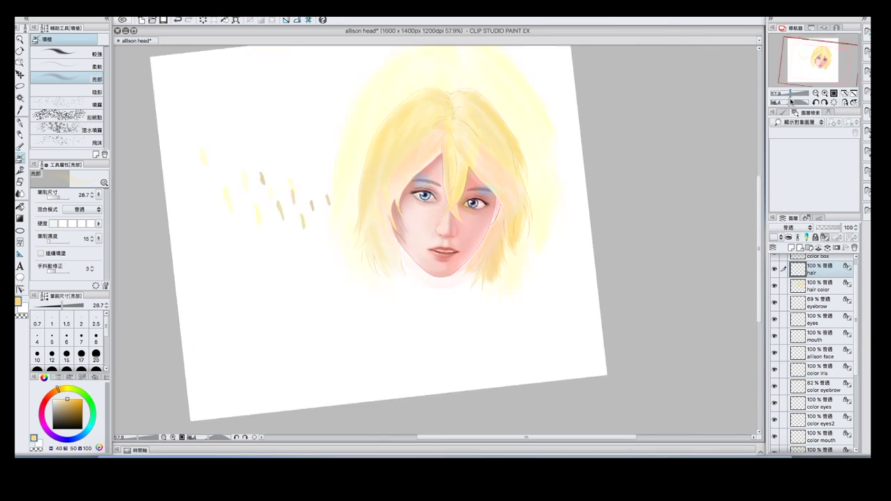
# Step: Recolor the ear outline on the allison face layer with the airbrush at size 28.7, using a color sampled beside the ear
pyautogui.scroll(5, 683, 199)
pyautogui.click(774, 355)
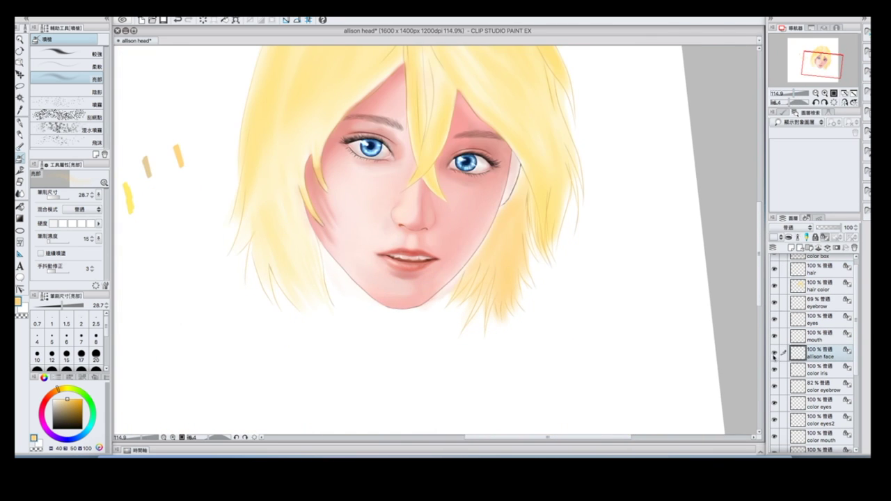
pyautogui.keyDown('alt'); pyautogui.click(514, 160); pyautogui.keyUp('alt')
# Step: Draw fine yellow strands down the side hair on the hair color layer with the effect line pen at sizes 5 and 4
pyautogui.moveTo(790, 92)
pyautogui.mouseDown()
pyautogui.moveTo(778, 93)
pyautogui.moveTo(796, 95)
pyautogui.mouseUp()
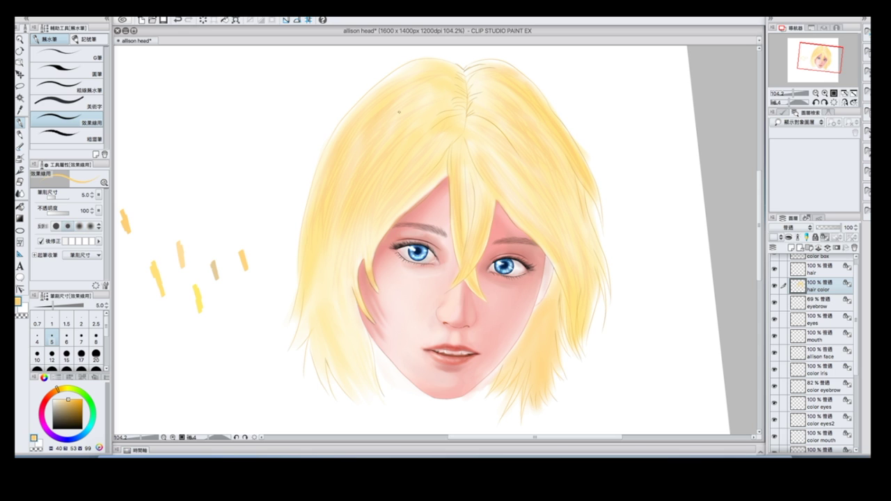
pyautogui.scroll(1, 446, 240)
pyautogui.press('8')
pyautogui.moveTo(325, 198); pyautogui.dragTo(312, 326)
pyautogui.press('[')
pyautogui.moveTo(357, 227); pyautogui.dragTo(340, 393)
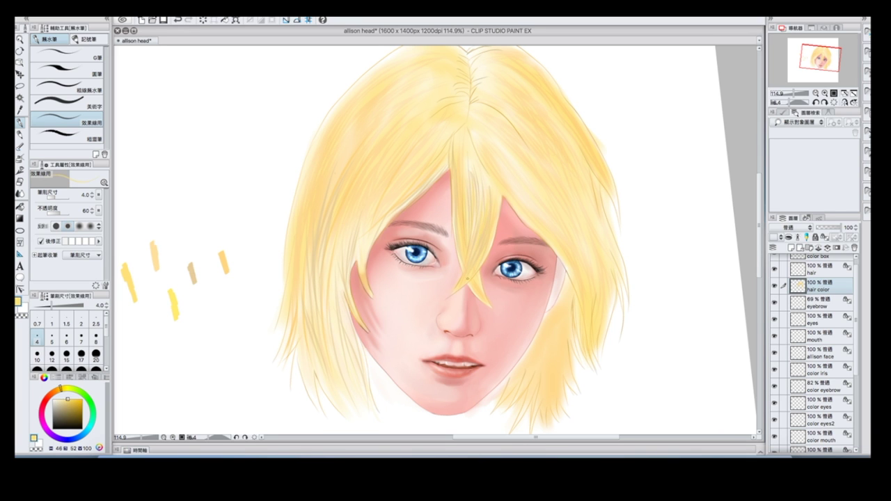
# Step: Add more golden strands to the hair with the effect line pen at size 4 and opacity 51
pyautogui.scroll(2, 445, 240)
pyautogui.click(81, 324)
pyautogui.press('4')
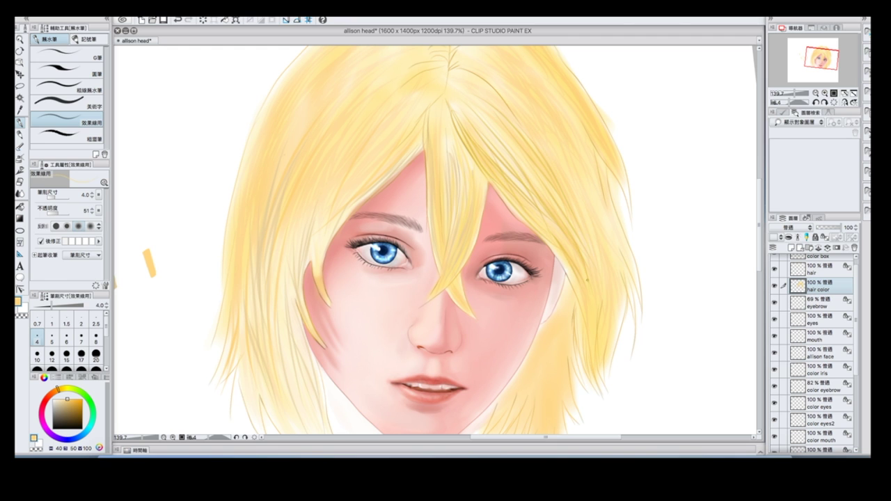
pyautogui.moveTo(279, 327); pyautogui.dragTo(387, 266)
pyautogui.scroll(-3, 437, 240)
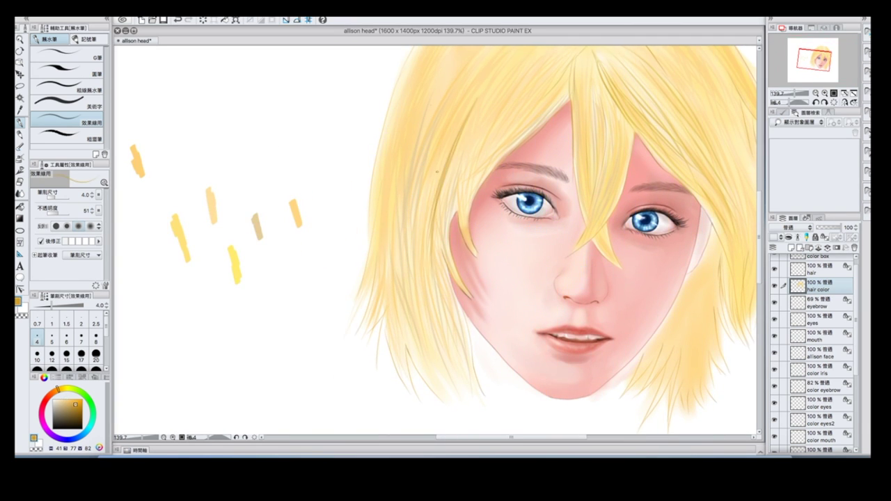
# Step: Layer further golden strands over the side hair on the hair color layer with the effect line pen at size 4 and opacity 50
pyautogui.scroll(4, 517, 113)
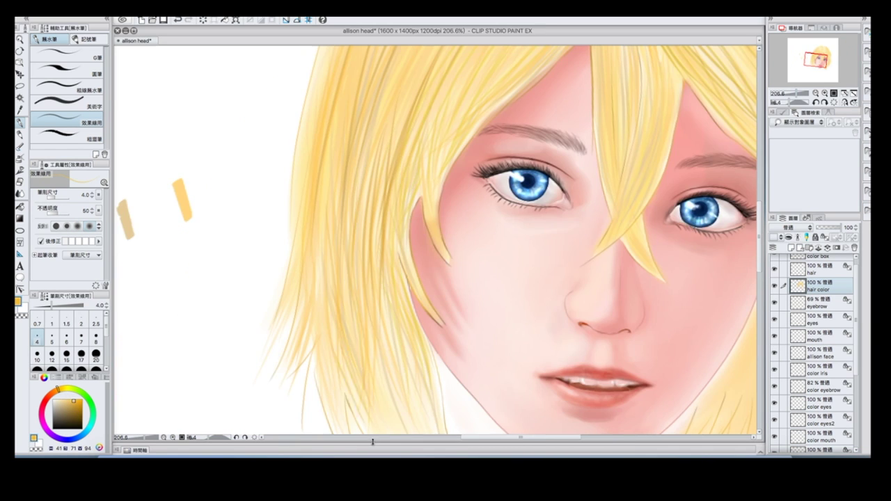
pyautogui.scroll(-3, 437, 240)
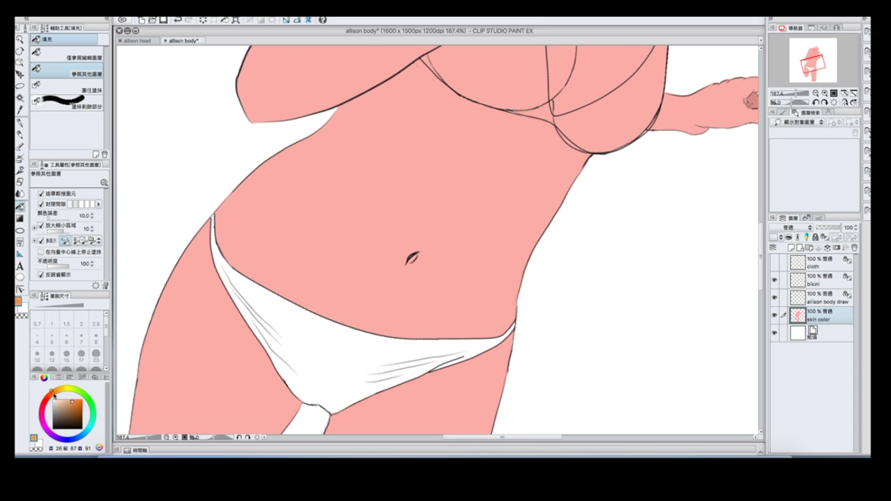
# Step: Fill the bikini top with orange on a new layer named color bikini, tidying its edges with the effect line pen at size 3.8
pyautogui.click(791, 247)
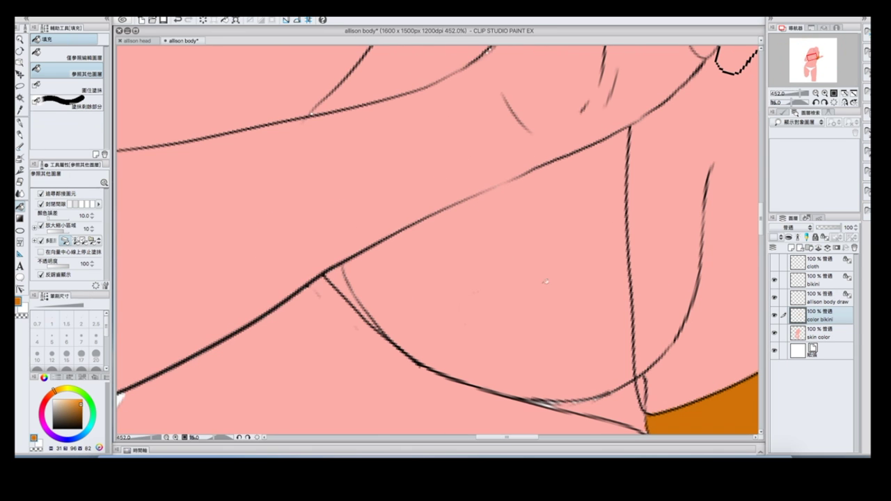
pyautogui.click(827, 298)
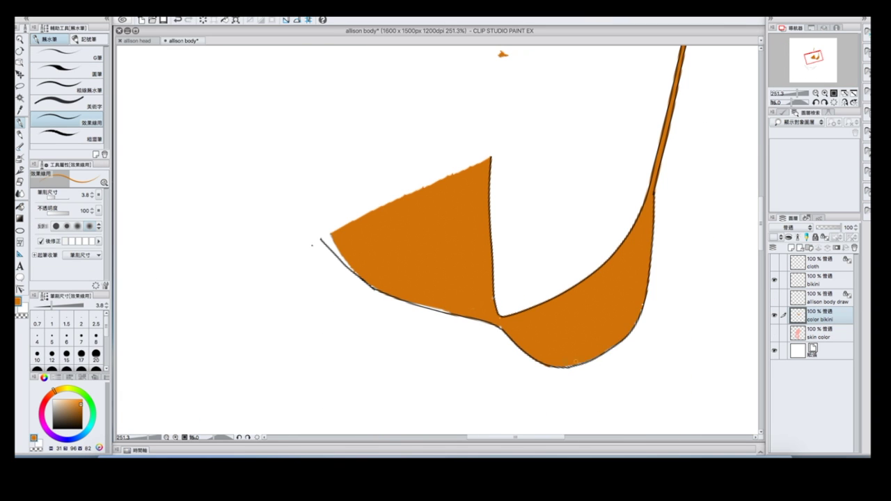
pyautogui.hotkey('ctrl', '+')
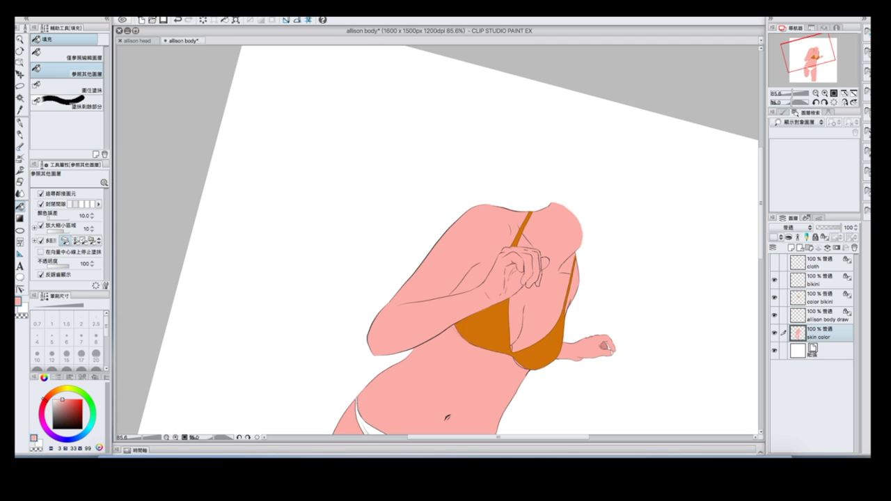
# Step: Adjust the color bikini layer with hue -6, saturation 23 and a higher luminosity
pyautogui.moveTo(591, 406); pyautogui.dragTo(666, 205)
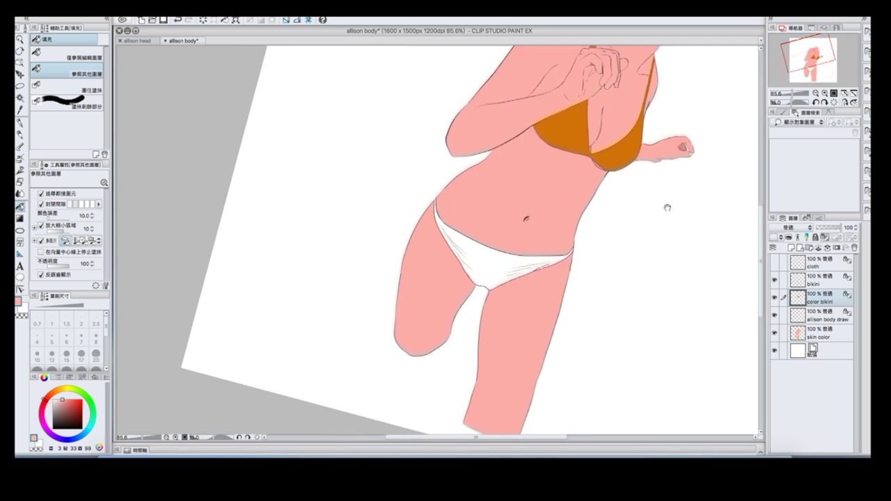
pyautogui.hotkey('ctrl', '+')
pyautogui.hotkey('ctrl', '+')
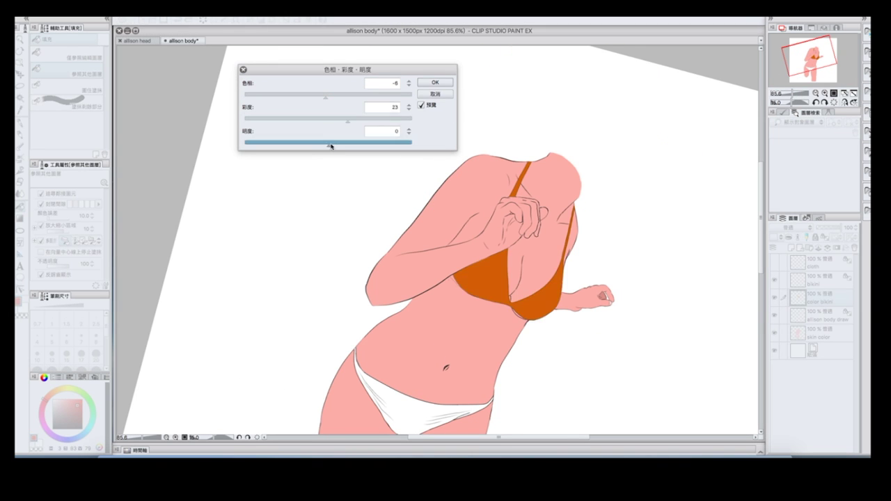
pyautogui.moveTo(333, 144); pyautogui.dragTo(343, 137)
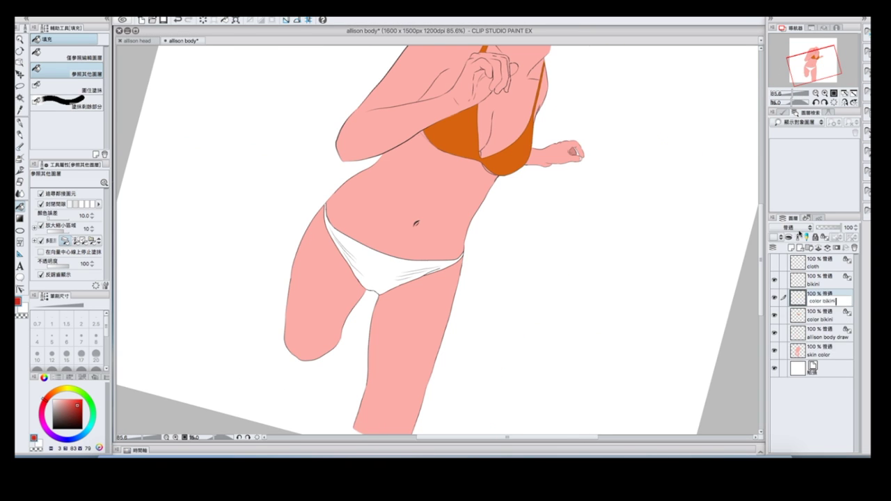
# Step: Fill the bikini bottom with red on a new layer named color bikini2 and adjust that layer's hue and saturation
pyautogui.click(371, 255)
pyautogui.hotkey('ctrl', '-')
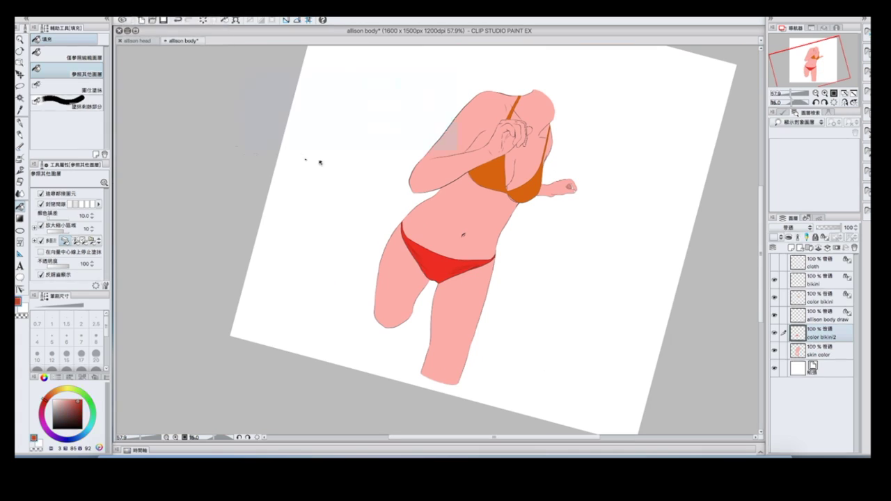
pyautogui.hotkey('ctrl', 'u')
pyautogui.moveTo(334, 124); pyautogui.dragTo(366, 122)
pyautogui.moveTo(323, 96); pyautogui.dragTo(320, 100)
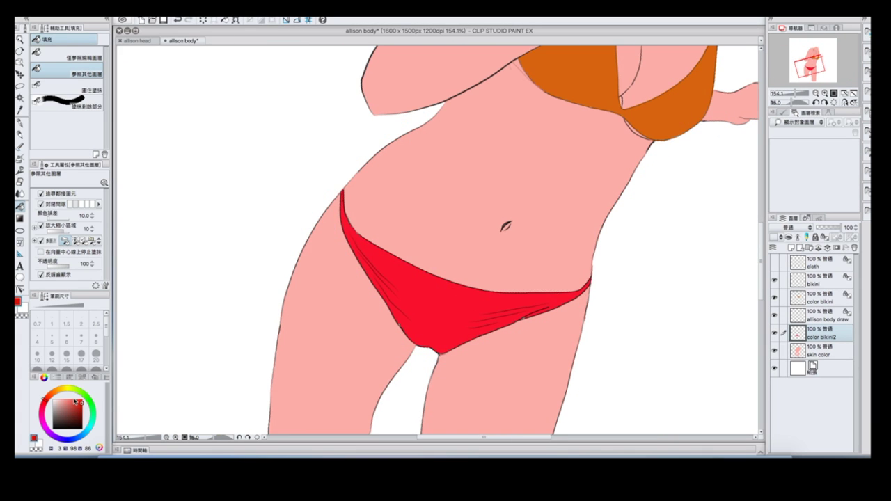
# Step: Paint a navy patch on the hip corner of the bikini bottom and shade the fabric folds with the soft airbrush at size 2.5
pyautogui.click(19, 230)
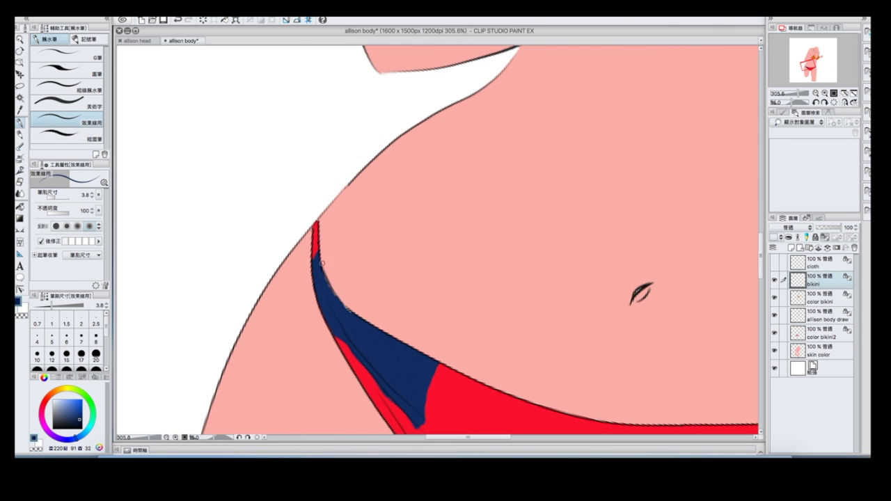
pyautogui.press('j')
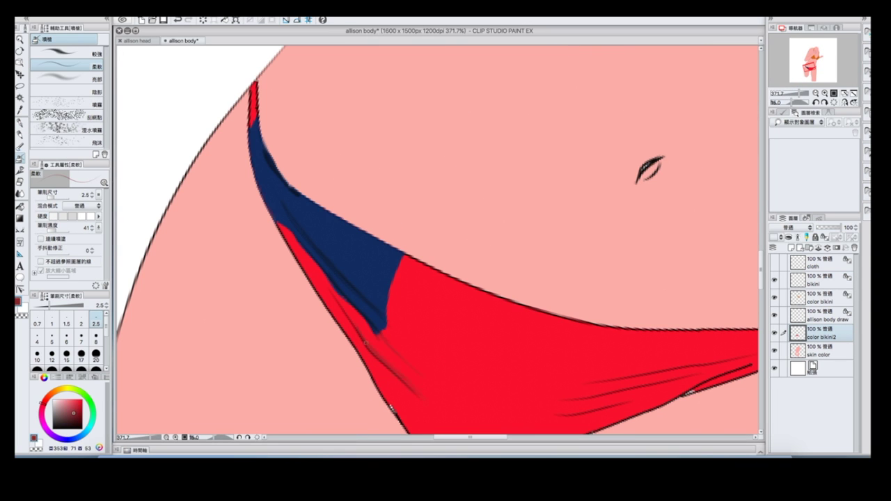
# Step: Stamp white stars over the navy patch on a layer named star with the star brush at size 19.2, erasing parts that overflow the bikini
pyautogui.press('b')
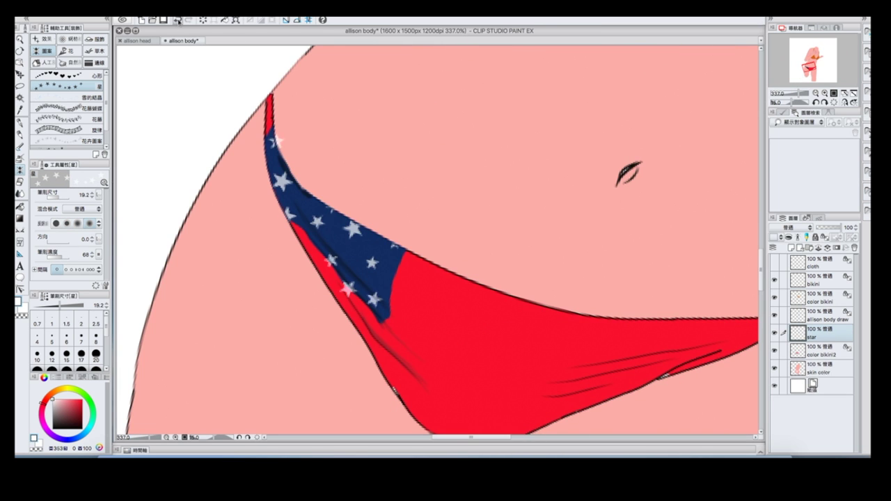
pyautogui.click(178, 20)
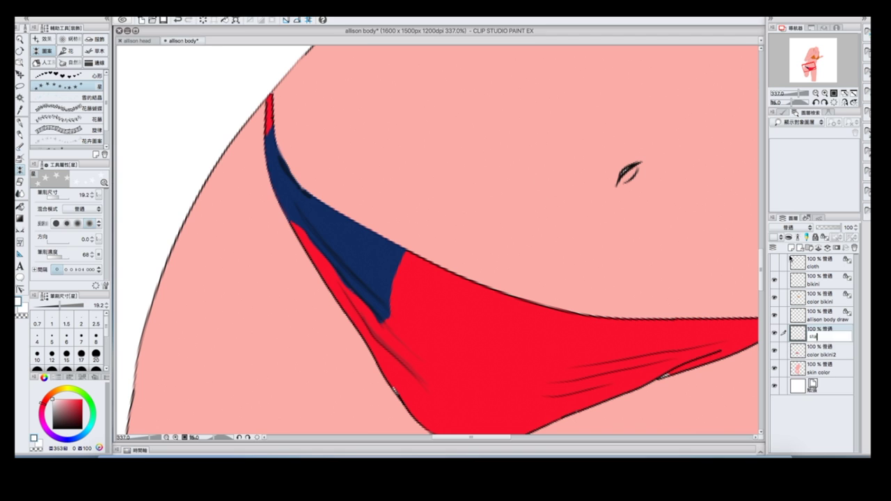
pyautogui.click(277, 169)
pyautogui.click(318, 213)
pyautogui.click(360, 241)
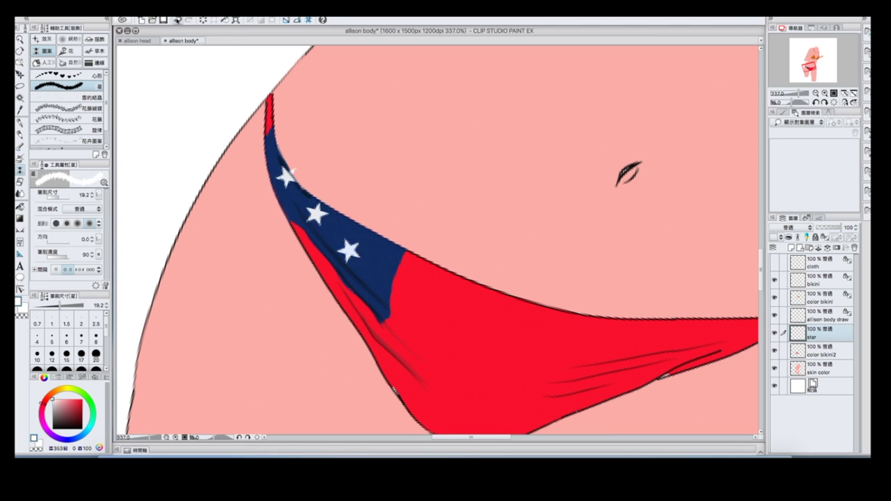
pyautogui.click(271, 132)
pyautogui.click(380, 280)
pyautogui.click(284, 218)
pyautogui.click(337, 270)
pyautogui.click(402, 250)
pyautogui.press('e')
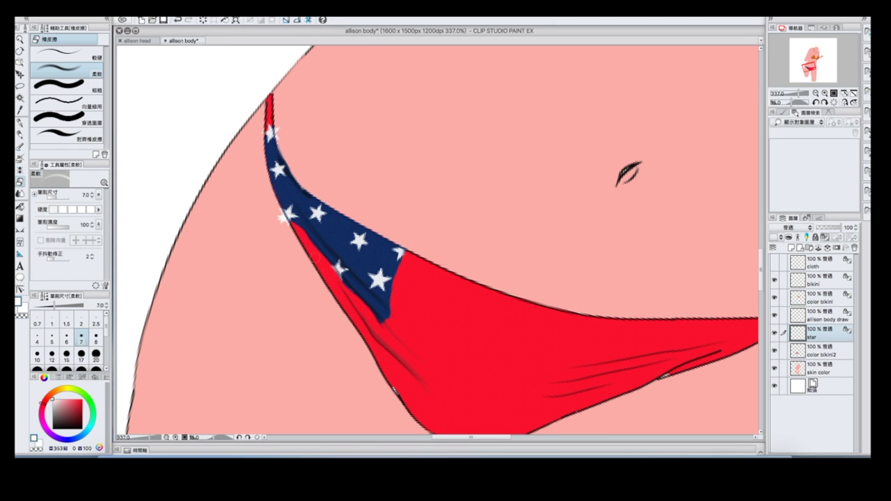
pyautogui.scroll(-6, 436, 239)
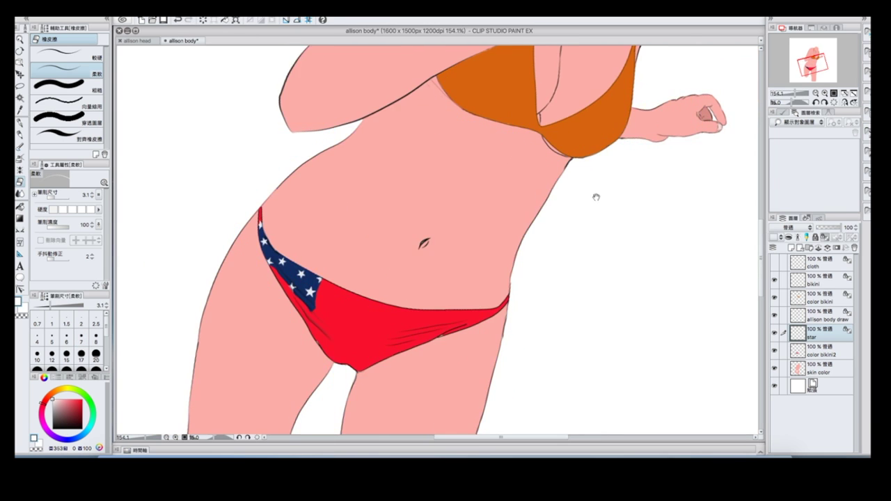
# Step: Draw curved white stripe lines across the bikini bottom on the color bikini2 layer with the continuous curve tool at sizes 2.1 and 1
pyautogui.click(822, 351)
pyautogui.press('u')
pyautogui.scroll(3, 517, 278)
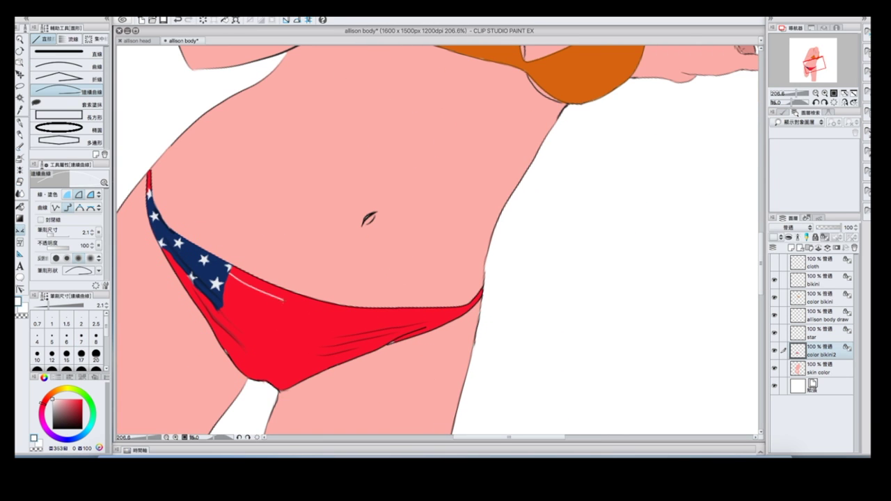
pyautogui.scroll(2, 438, 210)
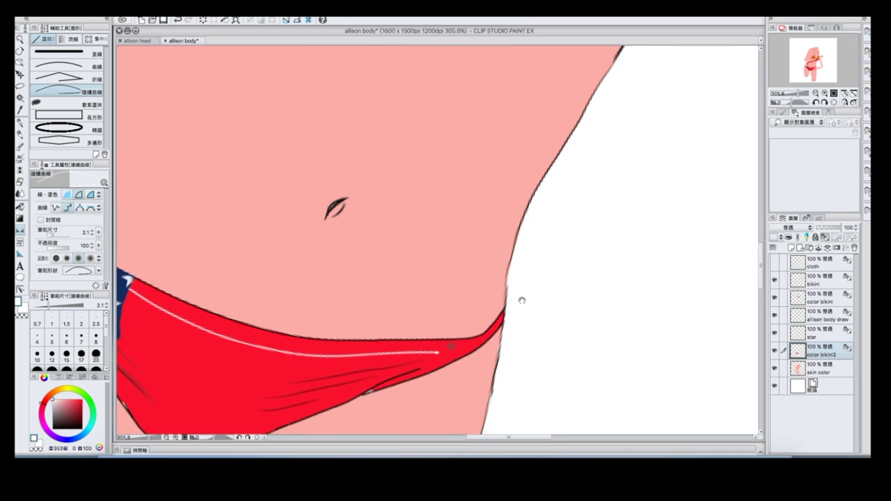
pyautogui.scroll(-2, 438, 210)
pyautogui.scroll(5, 438, 209)
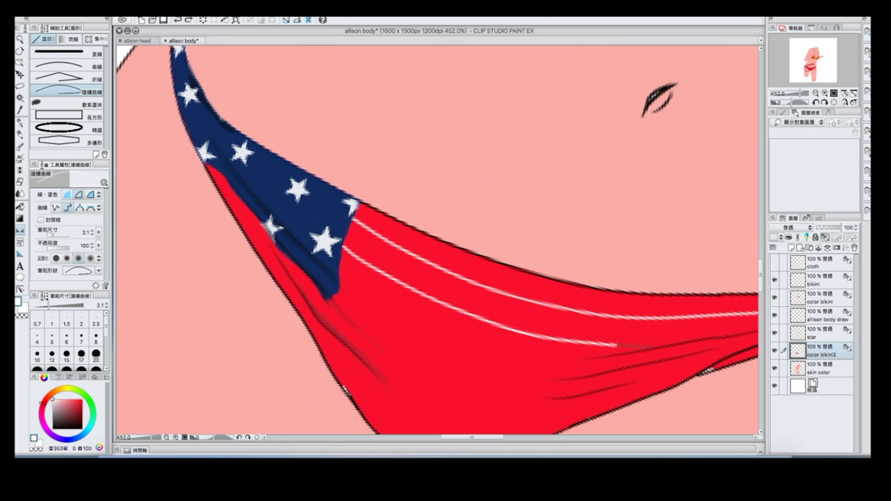
pyautogui.scroll(-3, 642, 240)
pyautogui.scroll(2, 642, 239)
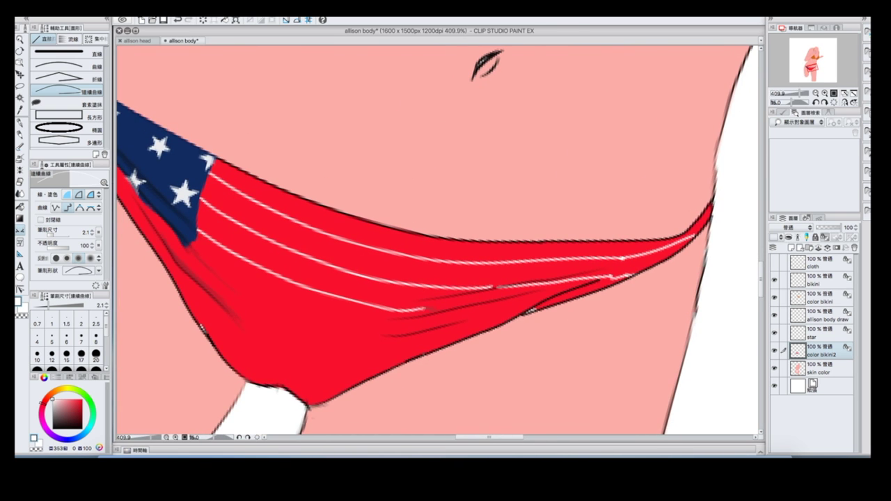
pyautogui.scroll(-3, 438, 239)
pyautogui.scroll(3, 438, 240)
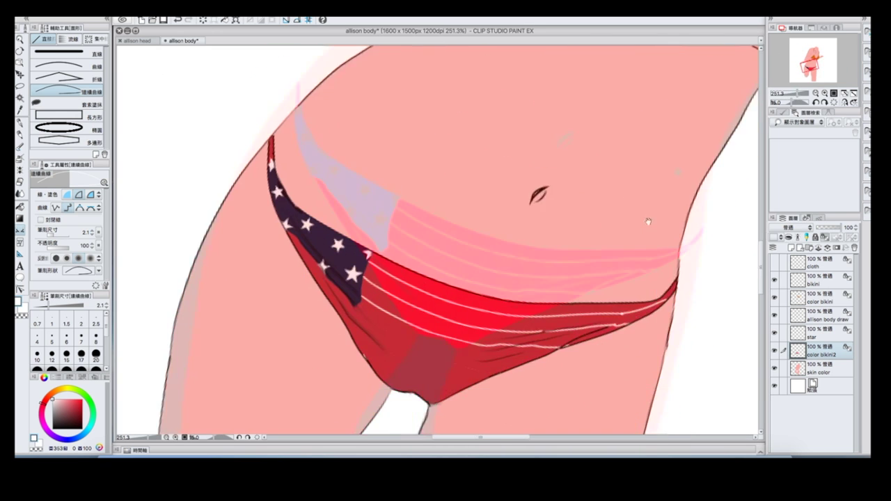
pyautogui.click(51, 319)
pyautogui.moveTo(400, 310); pyautogui.dragTo(461, 335)
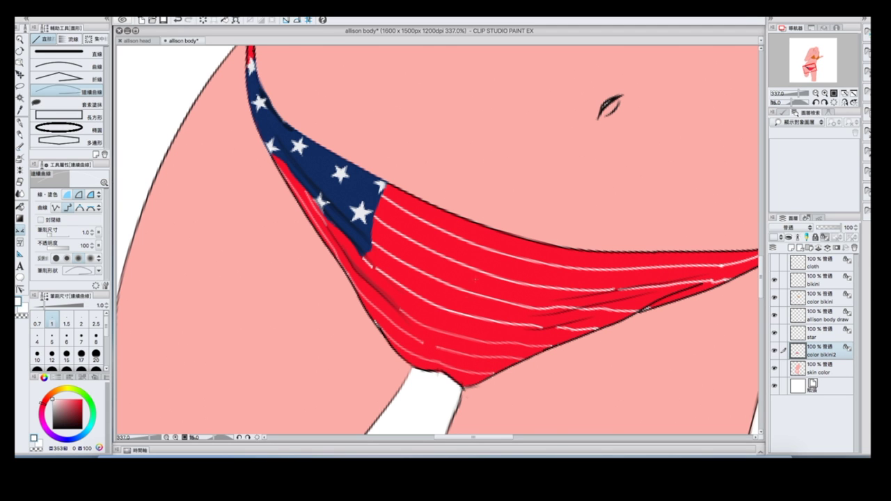
# Step: Paint the upper alternate stripes white on a new layer named color with the soft airbrush at size 2.5 and density 41
pyautogui.click(22, 155)
pyautogui.hotkey('ctrl', '+')
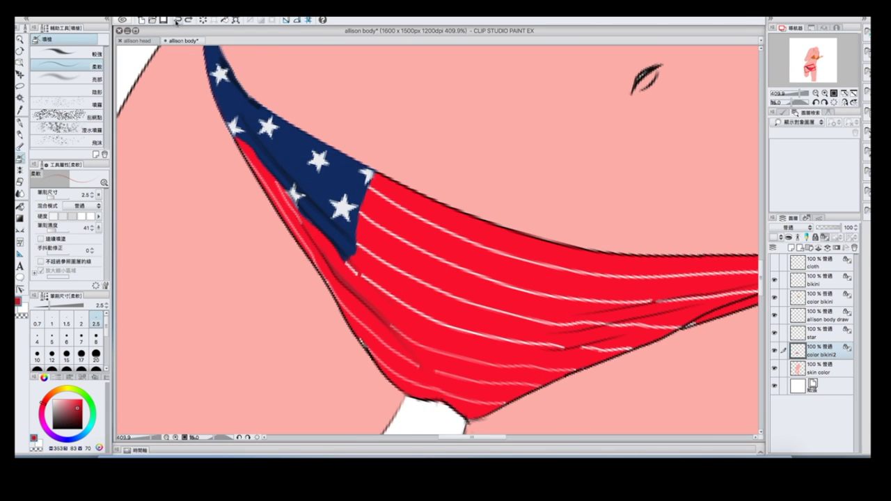
pyautogui.press('g')
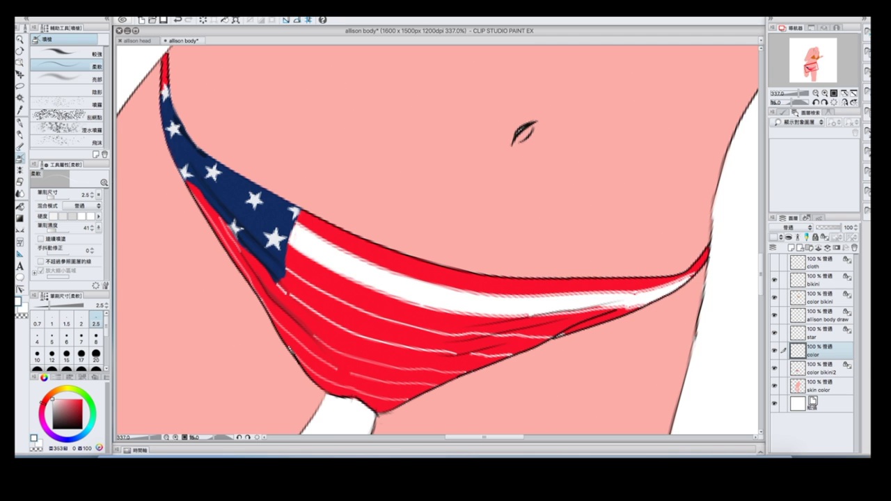
pyautogui.moveTo(384, 290); pyautogui.dragTo(394, 295)
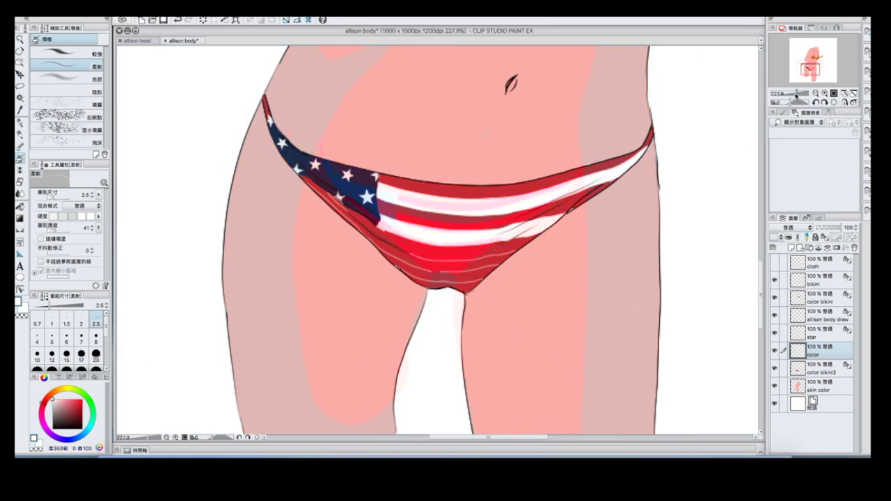
# Step: Paint the lower alternate stripes white with the soft airbrush at size 2.5, cleaning their edges with the soft eraser at size 3.1
pyautogui.scroll(-4, 796, 96)
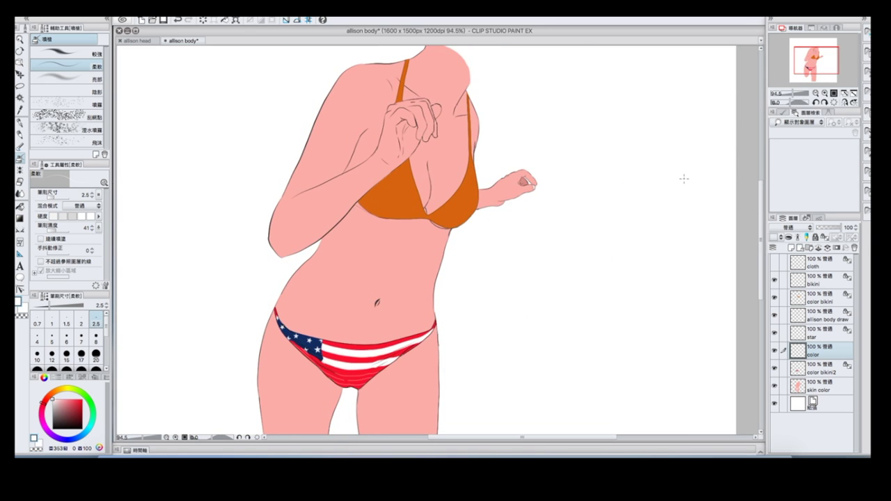
pyautogui.scroll(8, 512, 136)
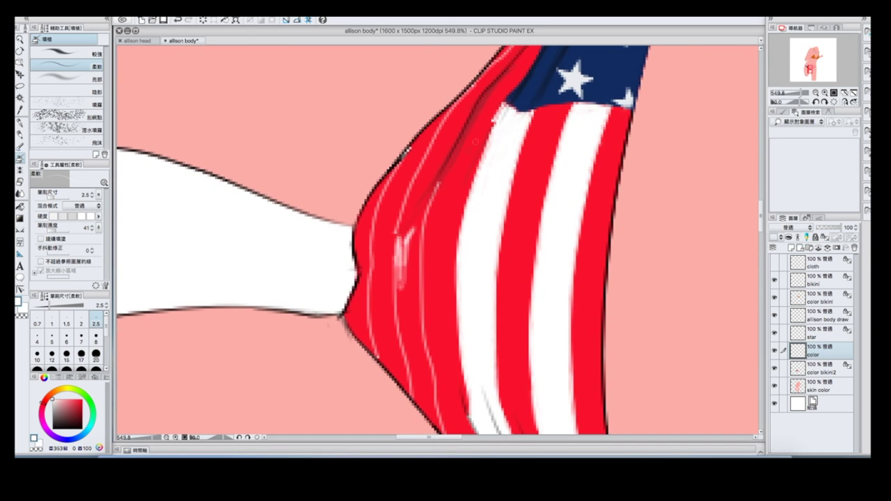
pyautogui.scroll(2, 466, 218)
pyautogui.scroll(-2, 467, 218)
pyautogui.press('g')
pyautogui.scroll(-2, 488, 209)
pyautogui.press('b')
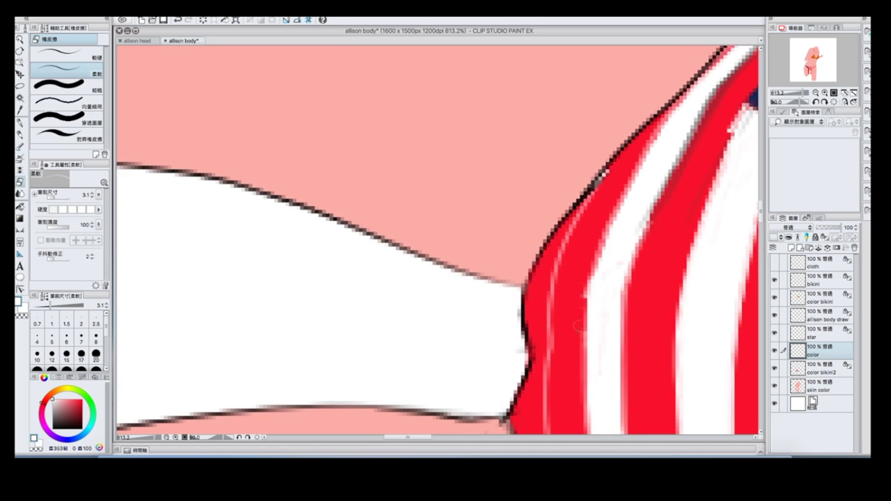
pyautogui.press('e')
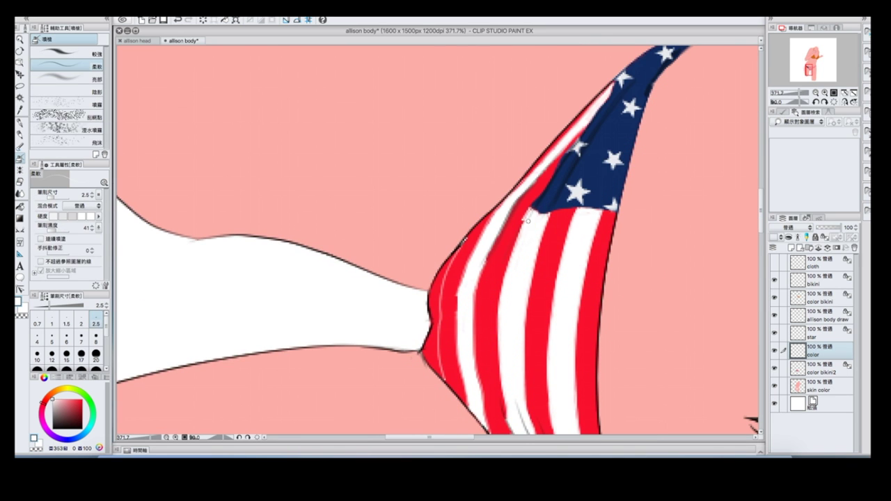
# Step: Touch up the red stripes on the color bikini2 layer and color the lowest stripe pale pinkish white on the color layer
pyautogui.press('b')
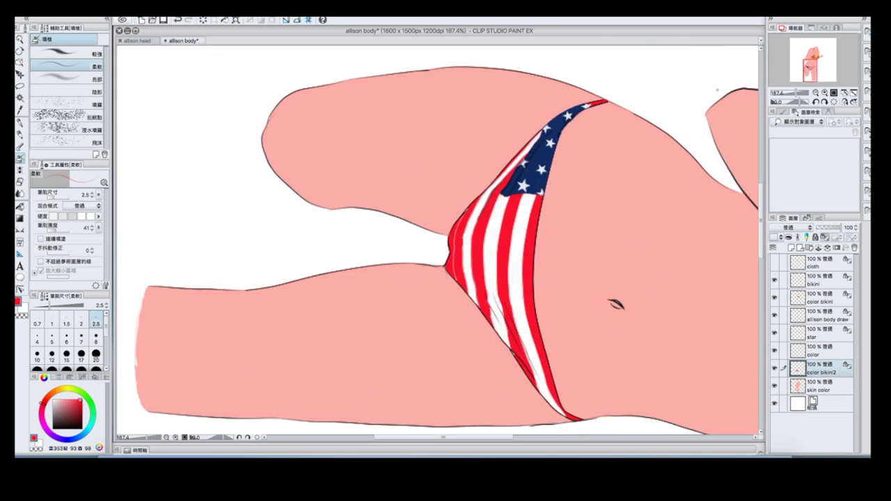
pyautogui.press('g')
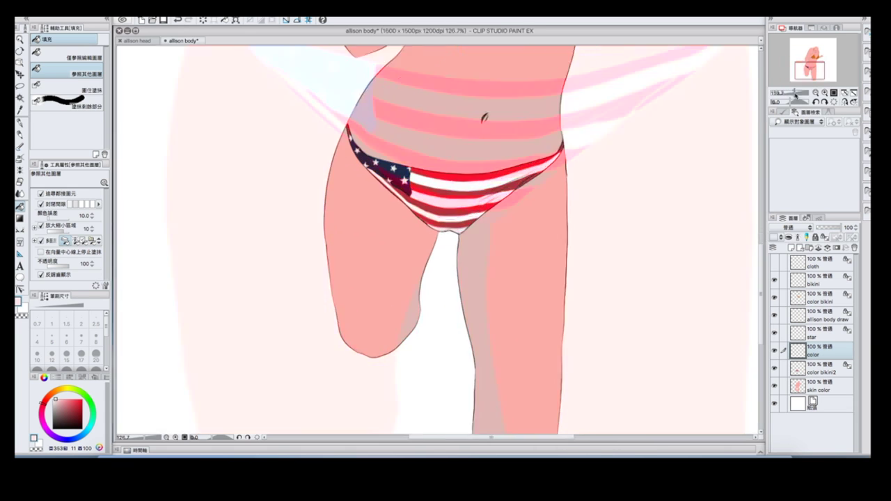
pyautogui.press('b')
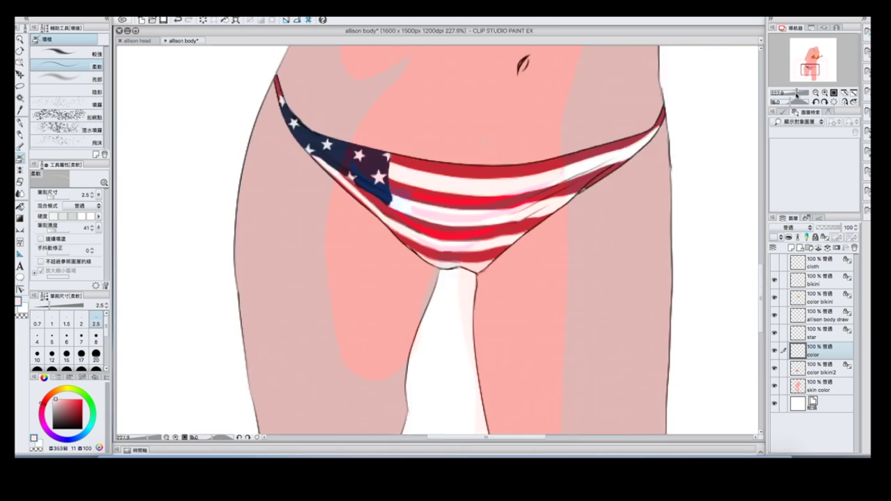
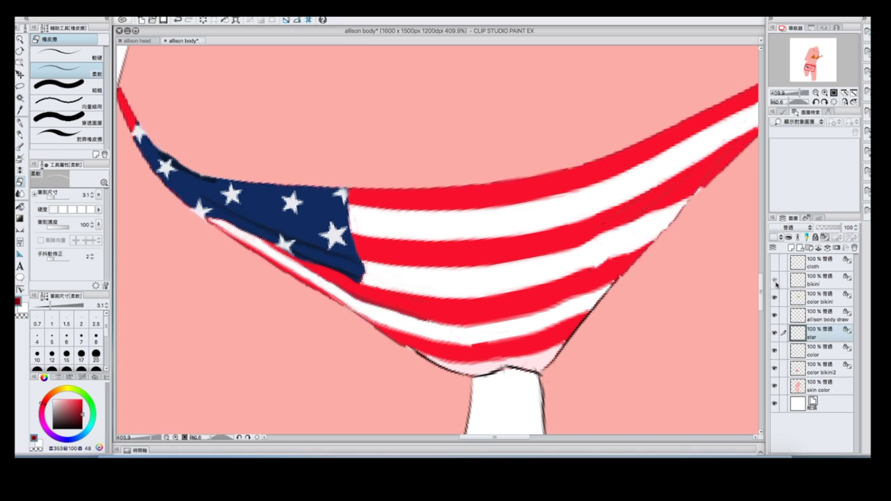
# Step: Show the bikini layer and tint the bikini bottom's outlines dark red on the bikini layer with the soft airbrush at size 8.5
pyautogui.click(775, 281)
pyautogui.click(825, 315)
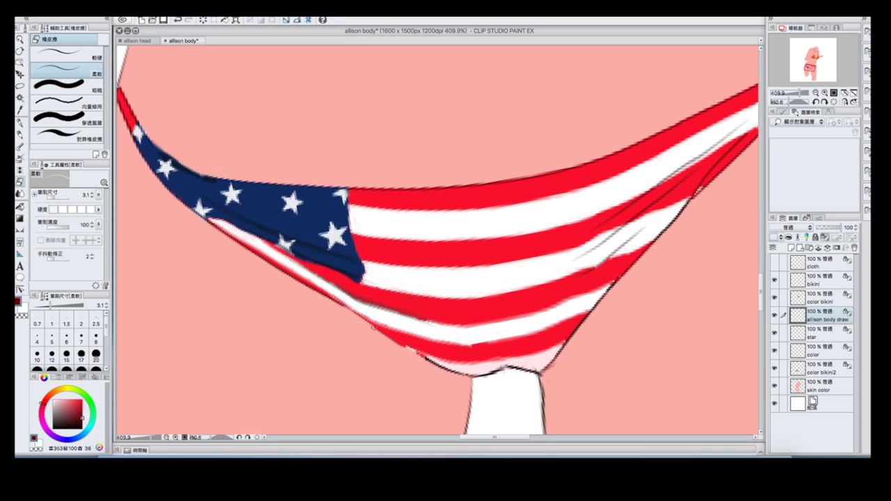
pyautogui.press('b')
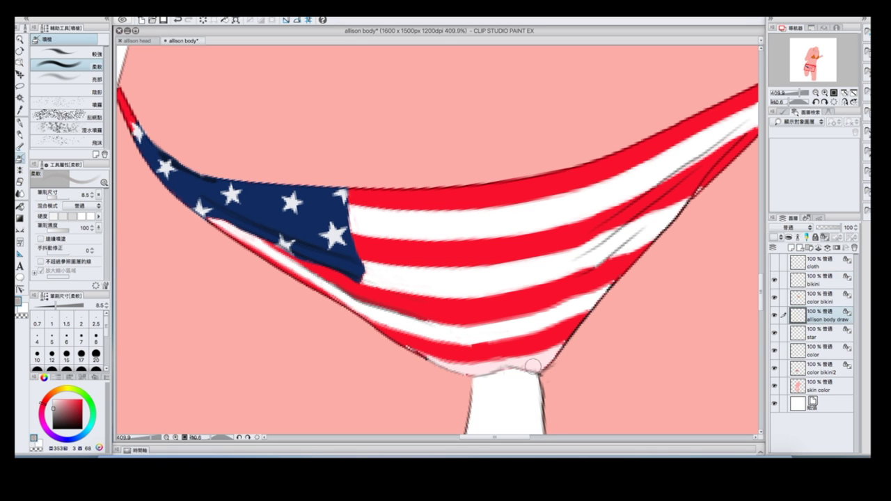
pyautogui.click(803, 278)
pyautogui.scroll(-3, 432, 237)
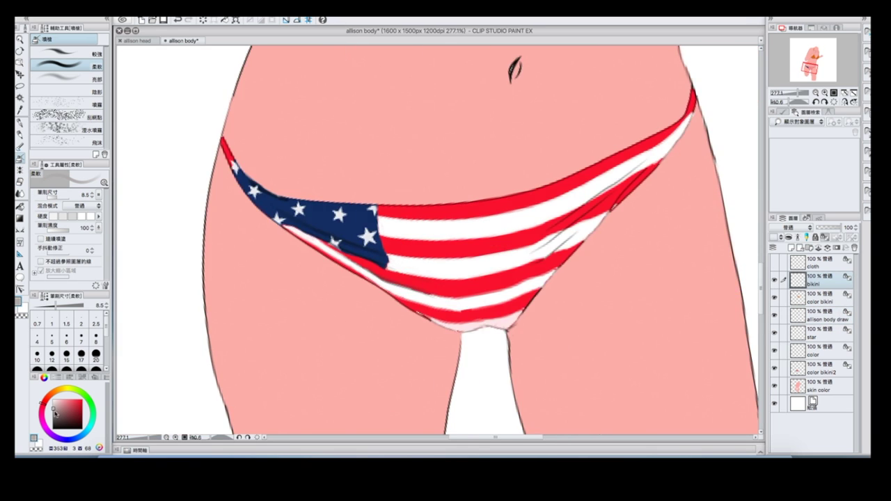
pyautogui.scroll(3, 390, 153)
pyautogui.click(814, 350)
pyautogui.press('e')
pyautogui.click(801, 280)
pyautogui.press('b')
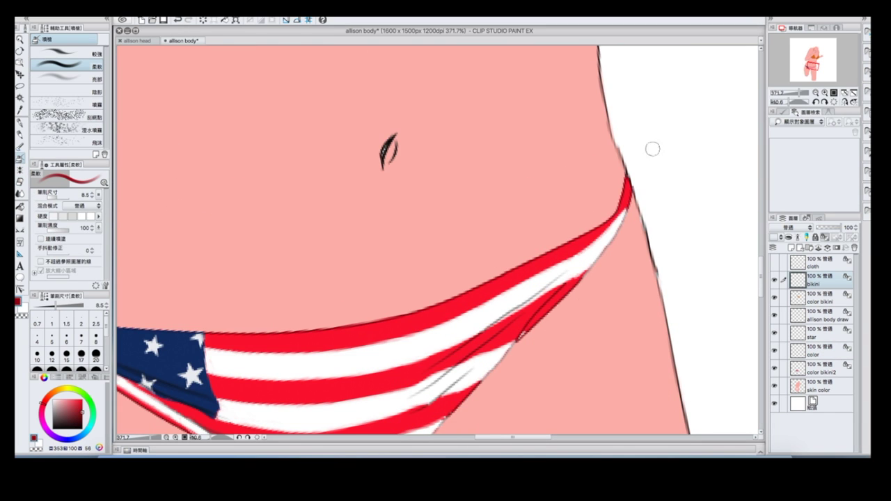
pyautogui.scroll(-3, 647, 149)
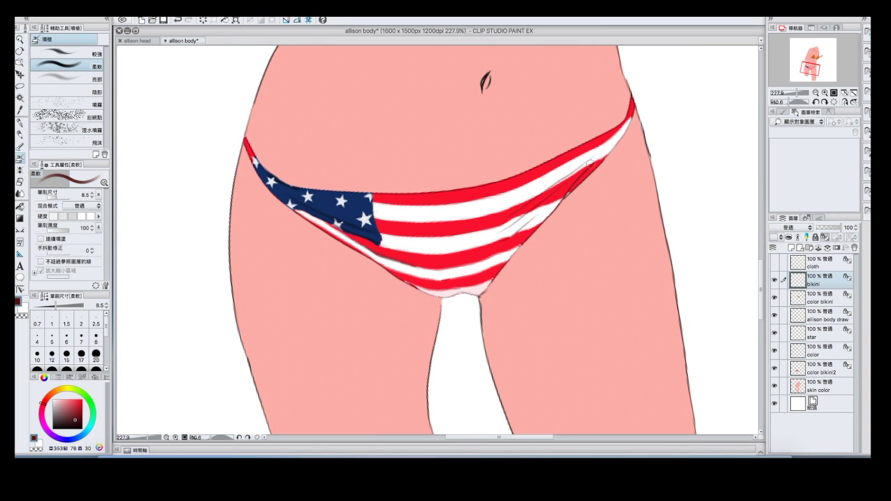
# Step: Shade the bikini bottom's folds on the color layer with the blending brush at size 5.7 and the soft airbrush at size 8.5, density 9
pyautogui.click(815, 350)
pyautogui.press('b')
pyautogui.scroll(3, 487, 209)
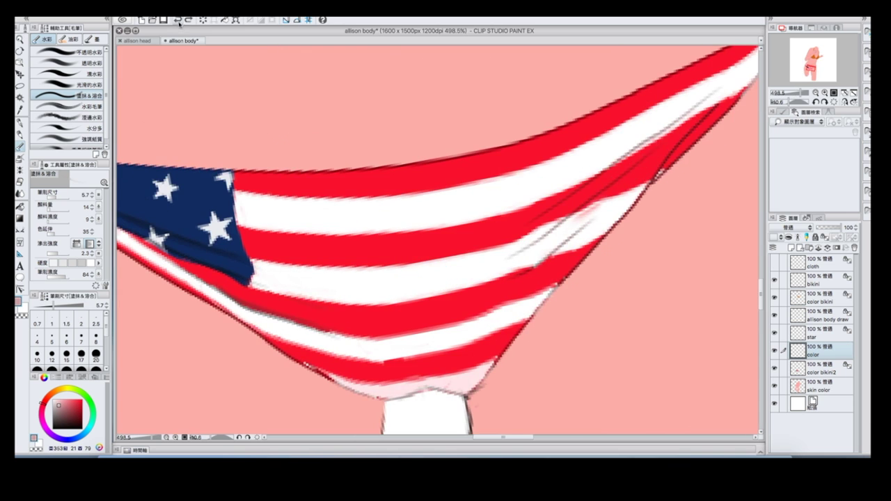
pyautogui.scroll(-3, 507, 266)
pyautogui.press('b')
pyautogui.scroll(3, 352, 246)
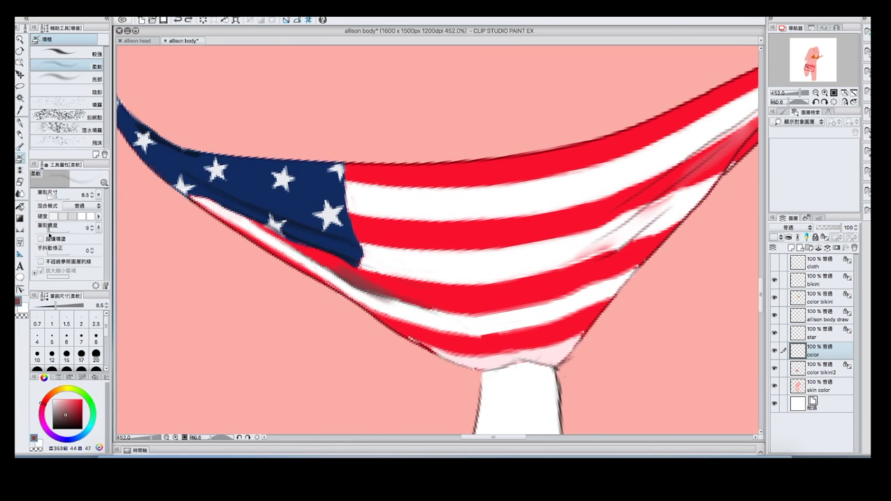
# Step: Paint glossy highlights on the orange bikini top on the color bikini layer with the soft airbrush in glow dodge mode
pyautogui.scroll(-4, 352, 246)
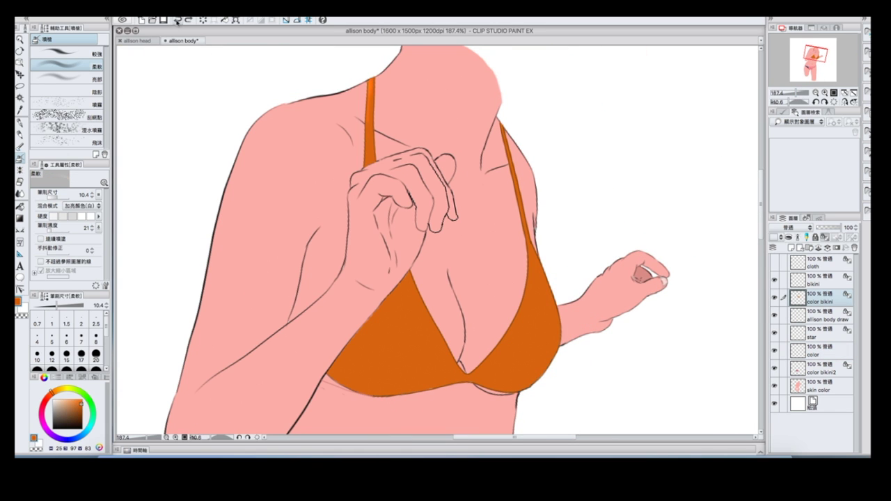
pyautogui.moveTo(557, 312)
pyautogui.mouseDown()
pyautogui.moveTo(341, 380)
pyautogui.moveTo(416, 388)
pyautogui.moveTo(424, 326)
pyautogui.moveTo(428, 342)
pyautogui.moveTo(523, 369)
pyautogui.mouseUp()
pyautogui.scroll(-3, 521, 369)
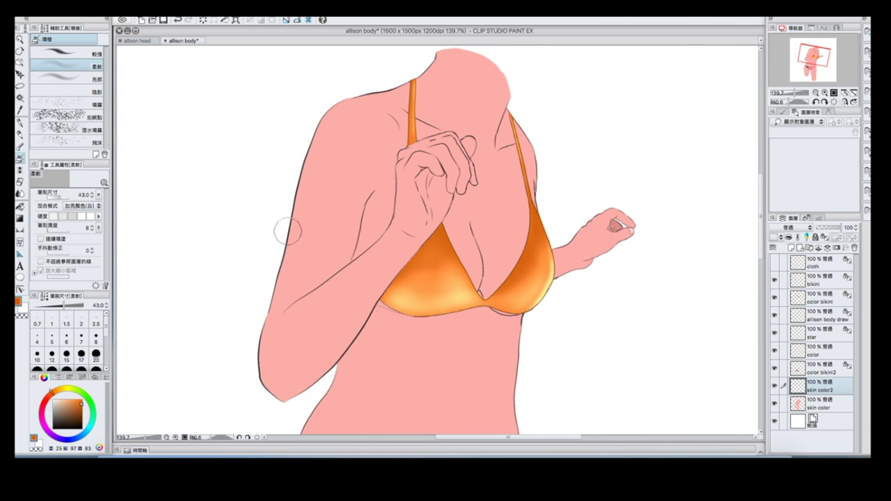
# Step: Paint highlights and shading on the raised arm on a new skin color2 layer, and recolor the body's line art dark red on allison body draw
pyautogui.press('b')
pyautogui.moveTo(327, 160)
pyautogui.mouseDown()
pyautogui.moveTo(301, 208)
pyautogui.moveTo(347, 126)
pyautogui.moveTo(300, 240)
pyautogui.moveTo(319, 260)
pyautogui.mouseUp()
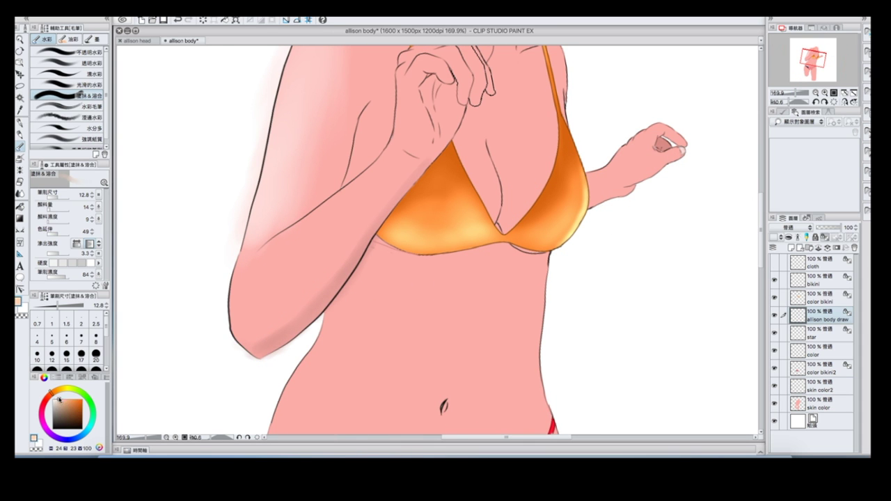
pyautogui.click(84, 206)
pyautogui.click(87, 217)
pyautogui.moveTo(289, 249)
pyautogui.mouseDown()
pyautogui.moveTo(347, 261)
pyautogui.moveTo(333, 153)
pyautogui.moveTo(353, 243)
pyautogui.mouseUp()
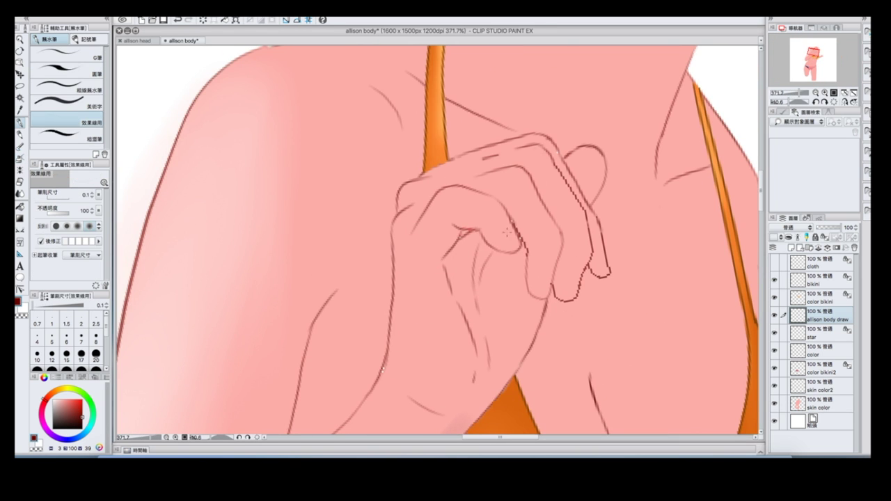
# Step: Paint pale pink highlights along the waist and belly on the skin color2 layer with the blending brush at size 23.4
pyautogui.press(']')
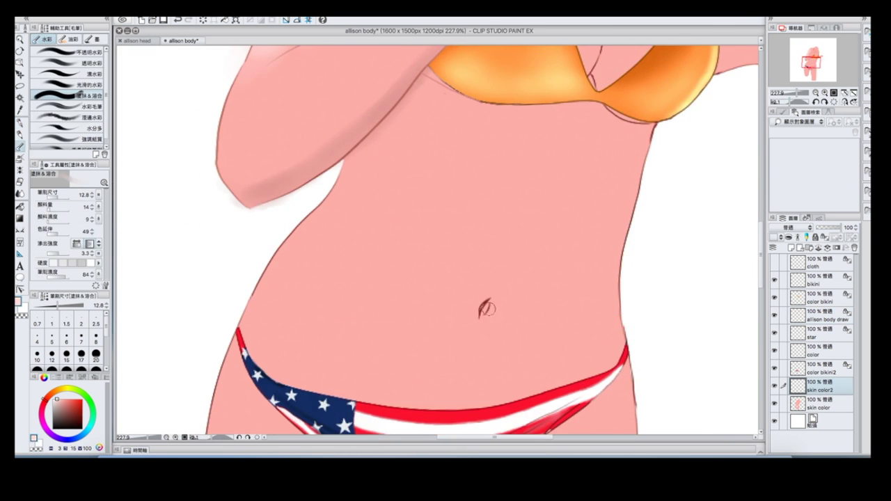
pyautogui.press(']')
pyautogui.press(']')
pyautogui.moveTo(293, 240)
pyautogui.mouseDown()
pyautogui.moveTo(281, 267)
pyautogui.moveTo(314, 272)
pyautogui.moveTo(338, 211)
pyautogui.moveTo(264, 328)
pyautogui.mouseUp()
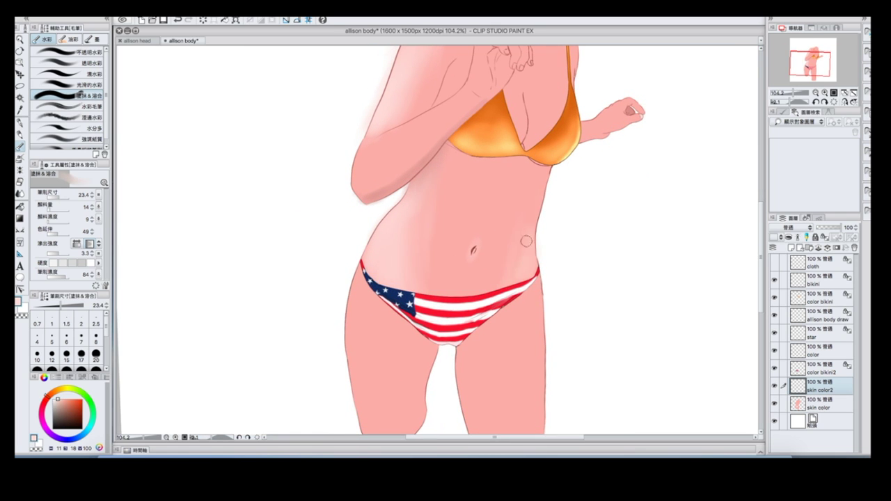
# Step: Blend pale highlights down the bent leg's thigh on the skin color2 layer with the blending brush at size 35.1
pyautogui.moveTo(356, 275); pyautogui.dragTo(349, 378)
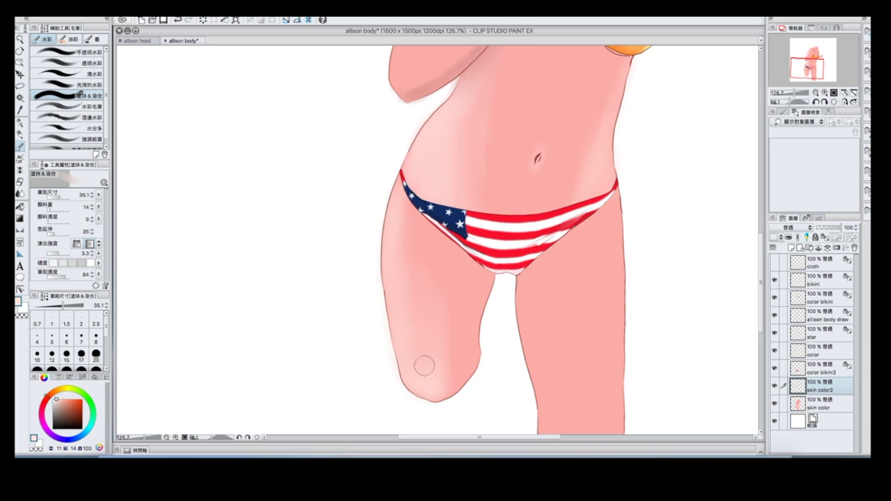
pyautogui.moveTo(422, 367); pyautogui.dragTo(417, 213)
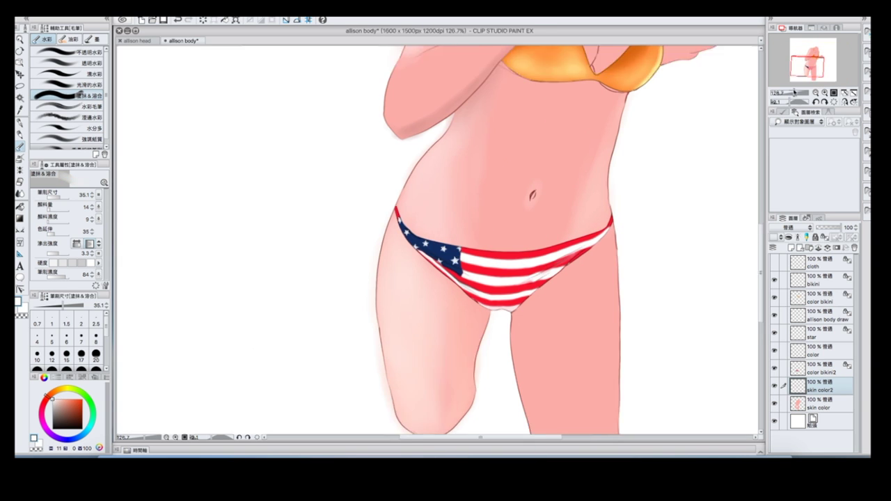
pyautogui.moveTo(456, 279)
pyautogui.mouseDown()
pyautogui.moveTo(462, 341)
pyautogui.moveTo(446, 382)
pyautogui.moveTo(463, 289)
pyautogui.moveTo(441, 382)
pyautogui.mouseUp()
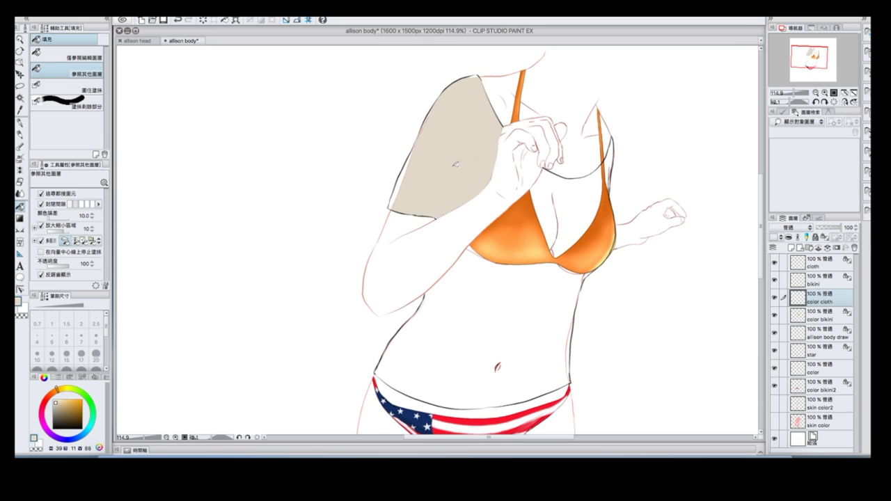
# Step: Fill the shirt's sleeve, torso and chest with light beige on the color cloth layer, undoing the trial fills and hiding the bikini layers
pyautogui.hotkey('ctrl', 'z')
pyautogui.click(467, 209)
pyautogui.hotkey('ctrl', 'z')
pyautogui.click(440, 168)
pyautogui.click(451, 278)
pyautogui.click(774, 314)
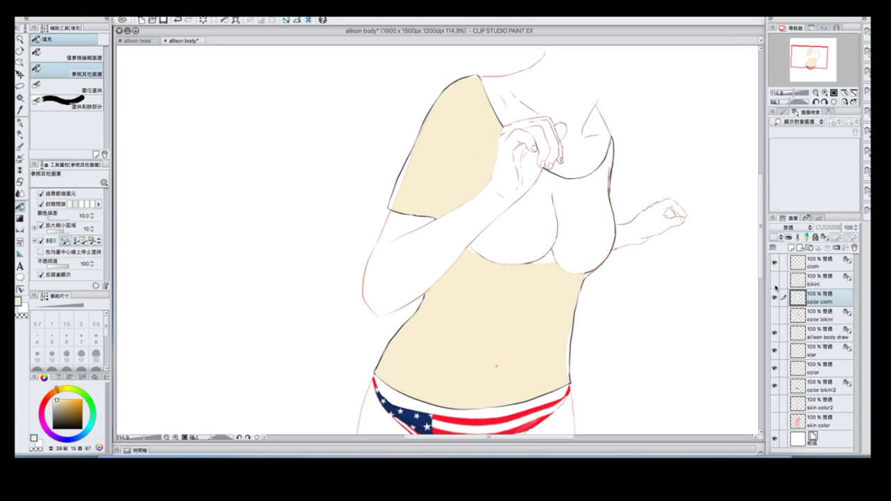
pyautogui.click(543, 209)
# Step: Touch up the gaps along the shirt's outline on the color cloth layer with the soft airbrush at size 4.7
pyautogui.scroll(5, 437, 239)
pyautogui.press('b')
pyautogui.press('[')
pyautogui.press('[')
pyautogui.press('[')
pyautogui.scroll(-5, 623, 118)
pyautogui.scroll(5, 560, 105)
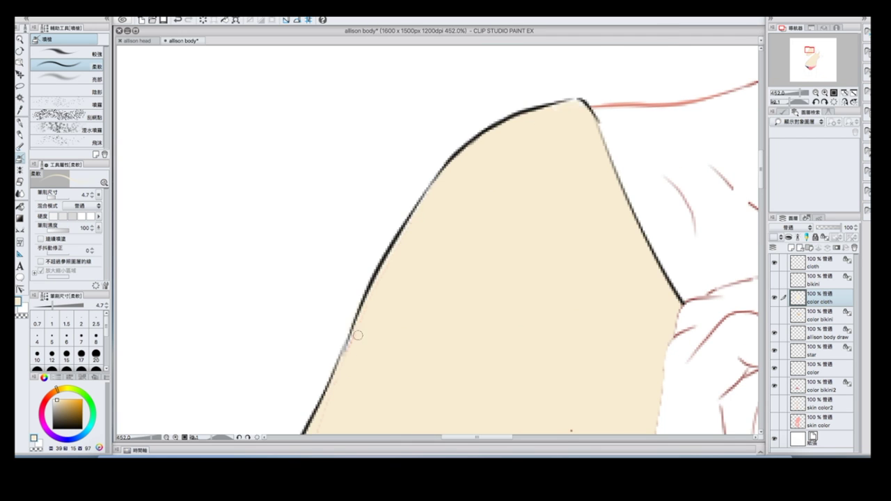
pyautogui.scroll(-4, 538, 294)
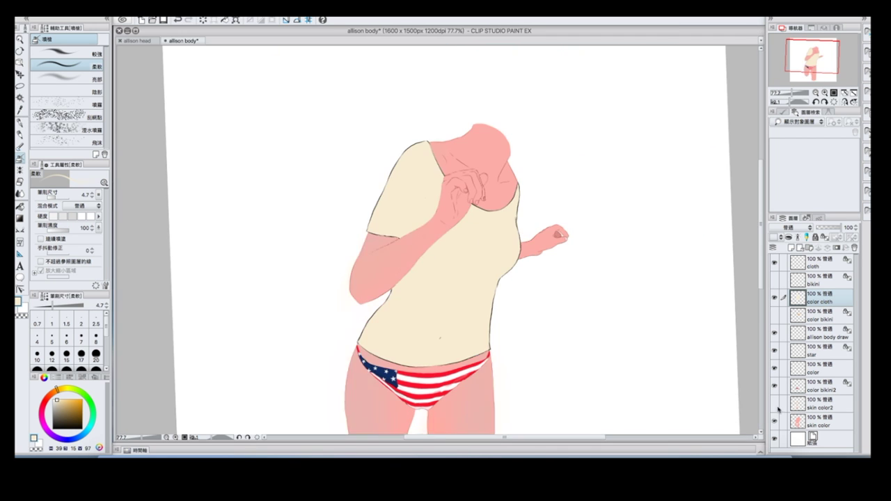
# Step: Try lowering the color cloth layer's opacity to 85%
pyautogui.moveTo(844, 228); pyautogui.dragTo(840, 233)
pyautogui.scroll(-4, 711, 156)
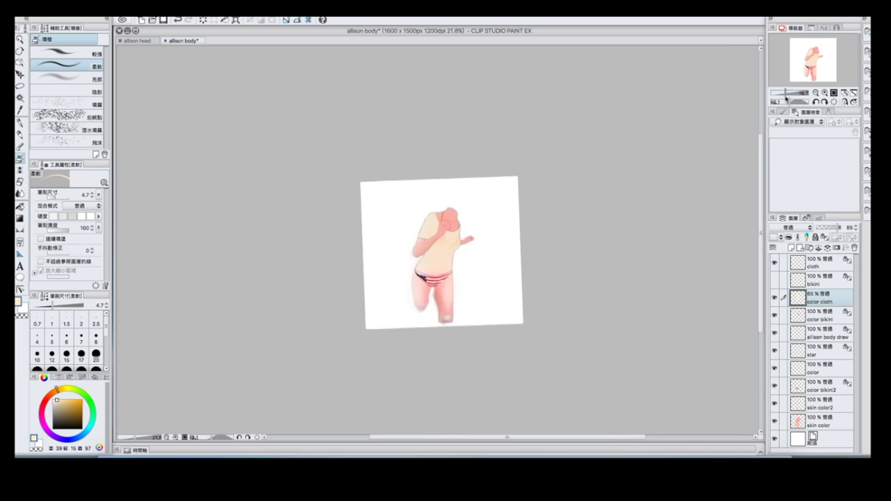
pyautogui.scroll(3, 711, 156)
pyautogui.scroll(2, 711, 156)
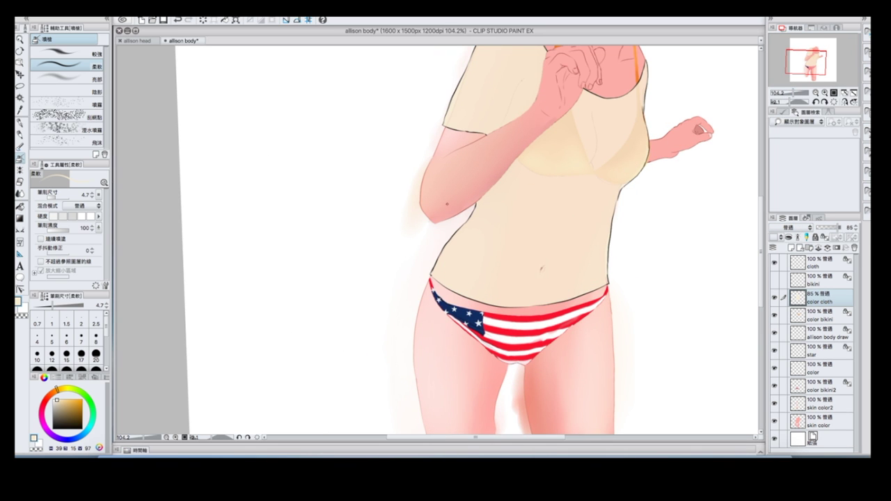
# Step: Undo the latest shirt changes and refill the shirt with a paler cream on the color cloth layer
pyautogui.press('g')
pyautogui.click(178, 20)
pyautogui.click(179, 20)
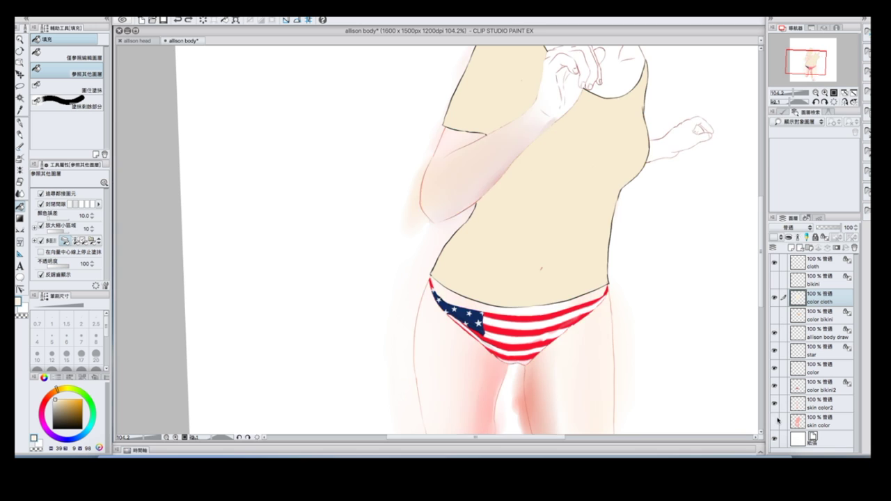
pyautogui.click(178, 19)
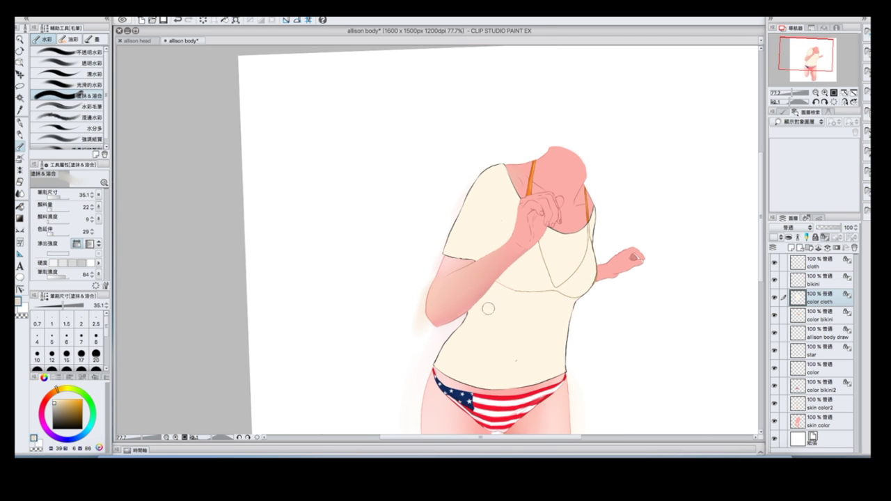
# Step: Shade the sleeve softly with the blending brush at size 35.1, and recolor the shirt's outlines cream on the cloth layer with the soft airbrush
pyautogui.moveTo(441, 271)
pyautogui.mouseDown()
pyautogui.moveTo(482, 201)
pyautogui.moveTo(466, 251)
pyautogui.moveTo(487, 203)
pyautogui.mouseUp()
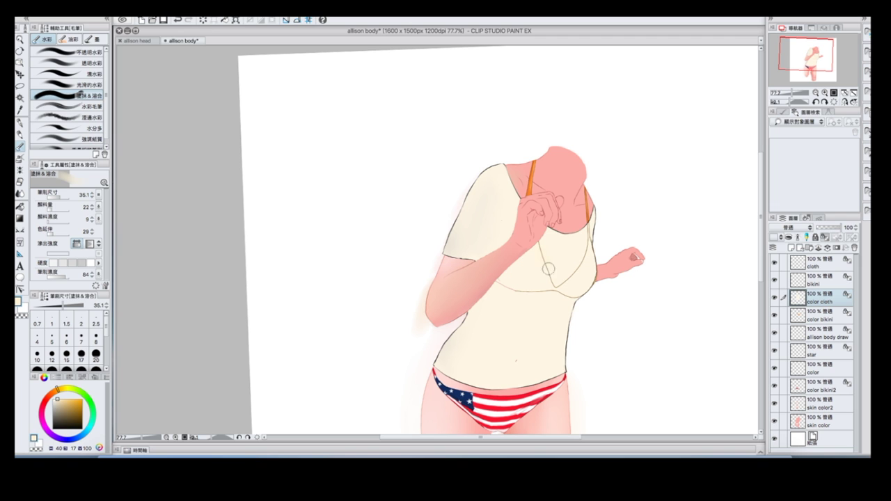
pyautogui.hotkey('alt', ']')
pyautogui.press('b')
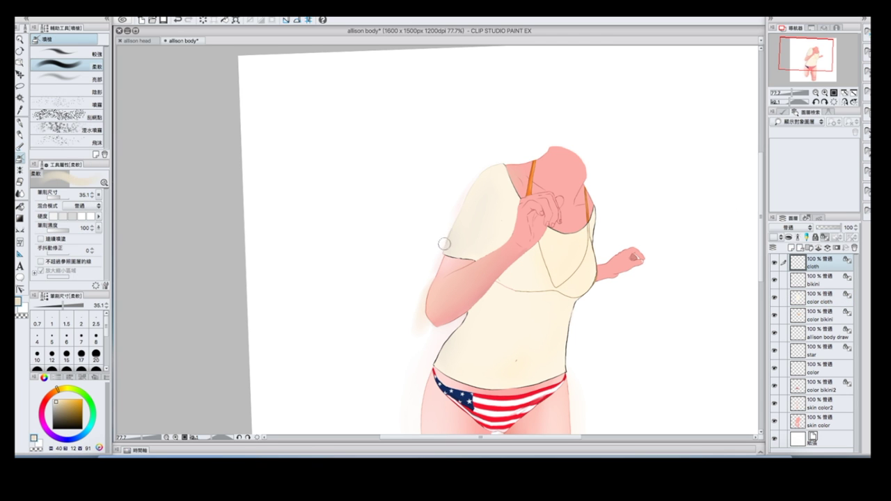
pyautogui.moveTo(498, 164)
pyautogui.mouseDown()
pyautogui.moveTo(432, 360)
pyautogui.moveTo(591, 234)
pyautogui.mouseUp()
pyautogui.scroll(3, 728, 149)
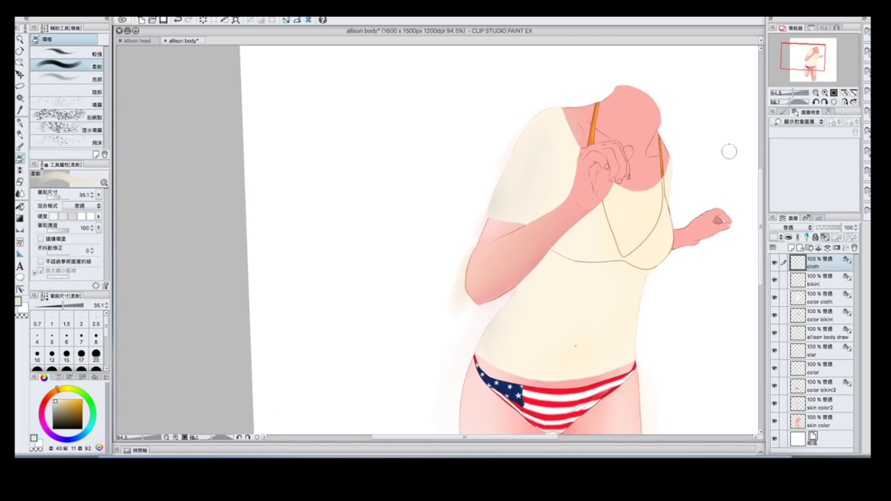
# Step: Paint grey fold shadows on the sleeve on the color cloth layer with the soft airbrush at size 10.4 and density 13
pyautogui.hotkey('alt', '[')
pyautogui.click(81, 339)
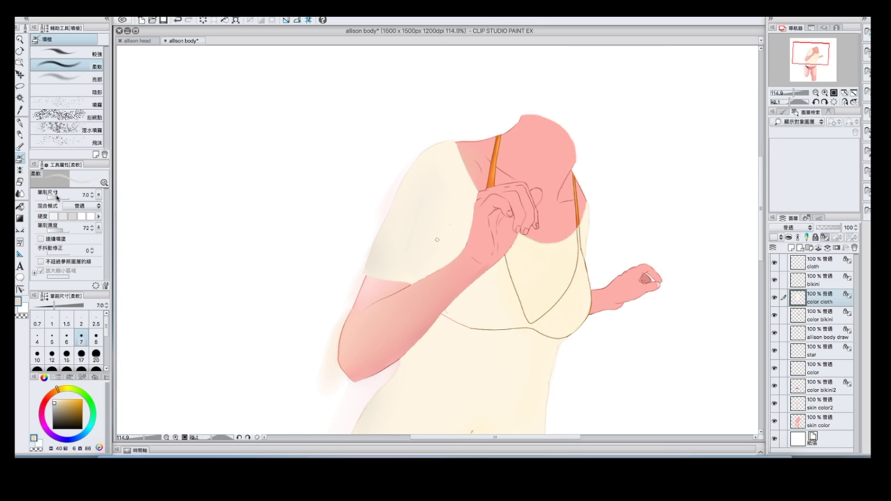
pyautogui.scroll(2, 438, 240)
pyautogui.moveTo(90, 231); pyautogui.dragTo(27, 173)
# Step: Paint a white trim along the shirt's neckline on a new layer named color clotyh2 with the soft airbrush at size 10.4
pyautogui.hotkey('ctrl', 'shift', 'n')
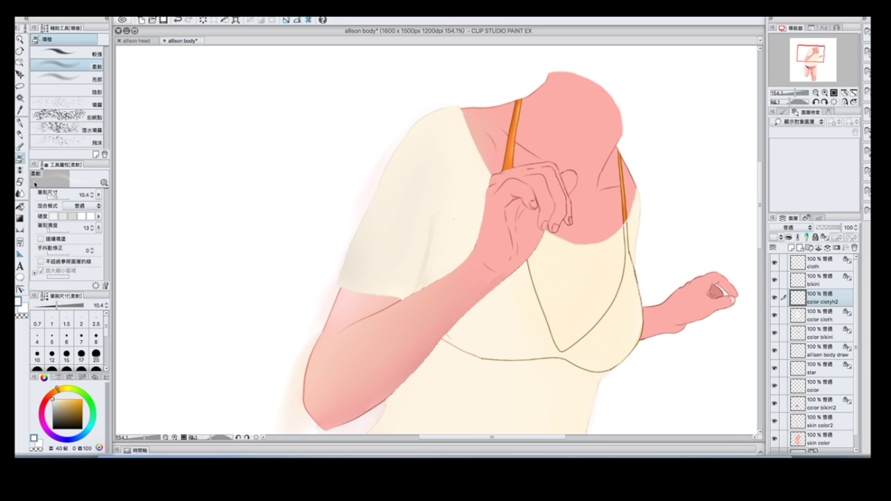
pyautogui.hotkey('ctrl', 'z')
pyautogui.press('b')
pyautogui.press('b')
pyautogui.hotkey('ctrl', 'y')
pyautogui.hotkey('ctrl', 'y')
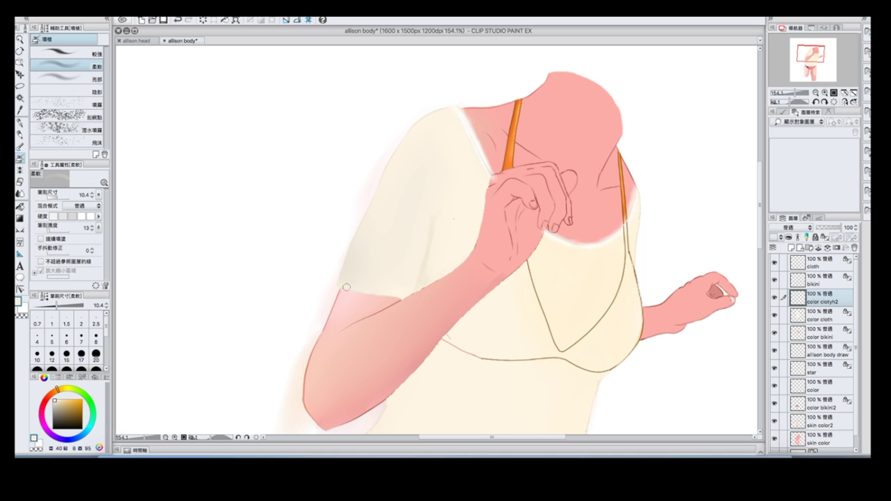
# Step: Paint soft grey shading along the sleeve hem, sleeve folds and lower shirt hem with the soft airbrush at sizes 10.4 and 23.4
pyautogui.scroll(-3, 486, 209)
pyautogui.keyDown('alt'); pyautogui.click(384, 378); pyautogui.keyUp('alt')
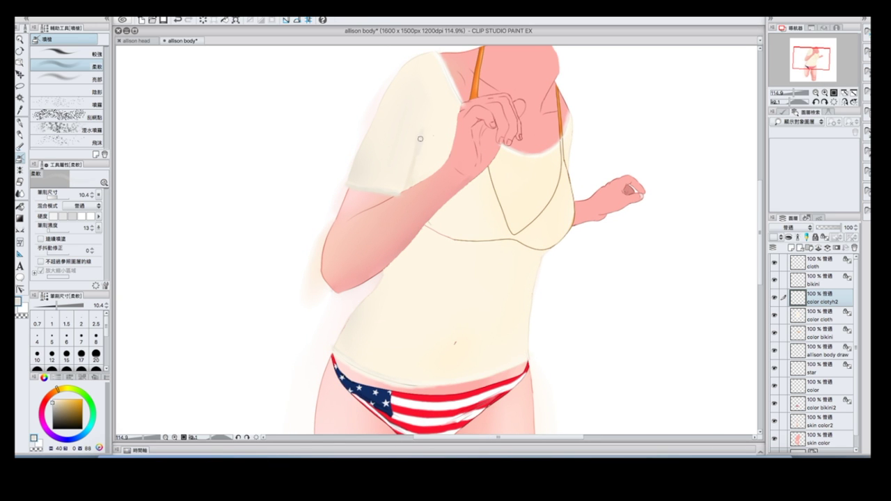
pyautogui.hotkey('ctrl', '0')
pyautogui.scroll(5, 508, 239)
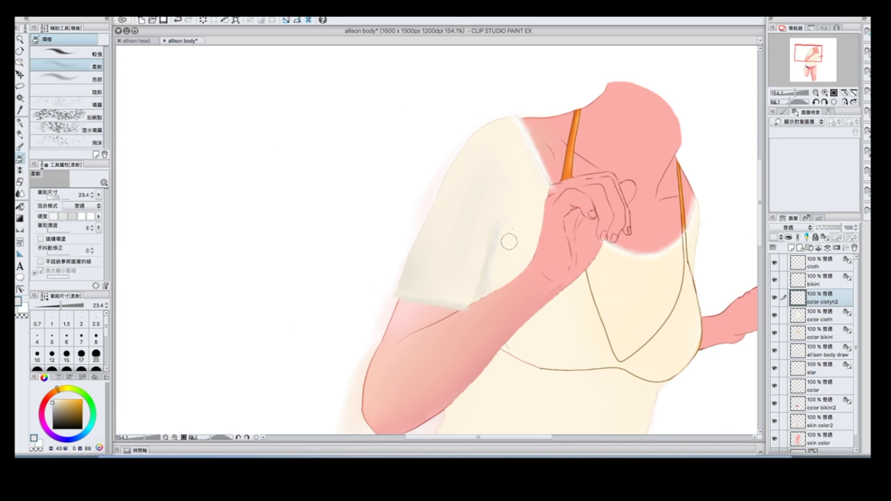
pyautogui.press('b')
pyautogui.scroll(-2, 508, 209)
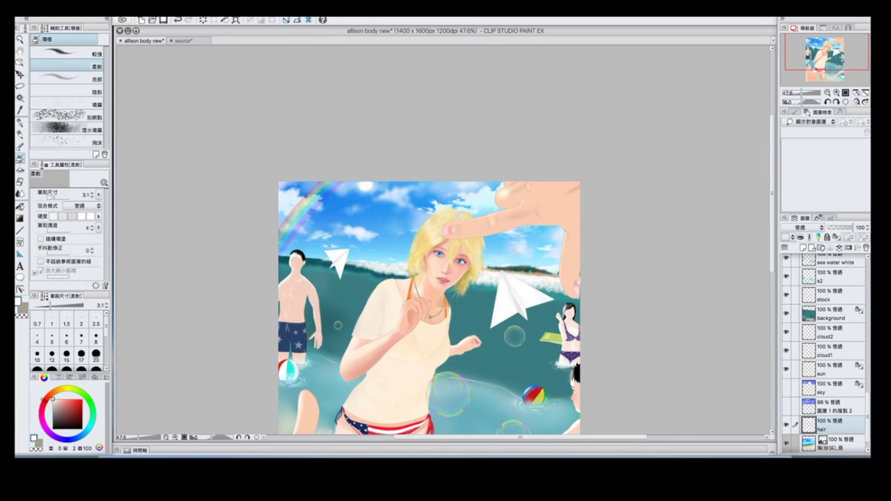
# Step: Paint soft pale streaks into the sea on the background layer with the blending brush at size 118.1
pyautogui.scroll(3, 454, 200)
pyautogui.press('^')
pyautogui.press('^')
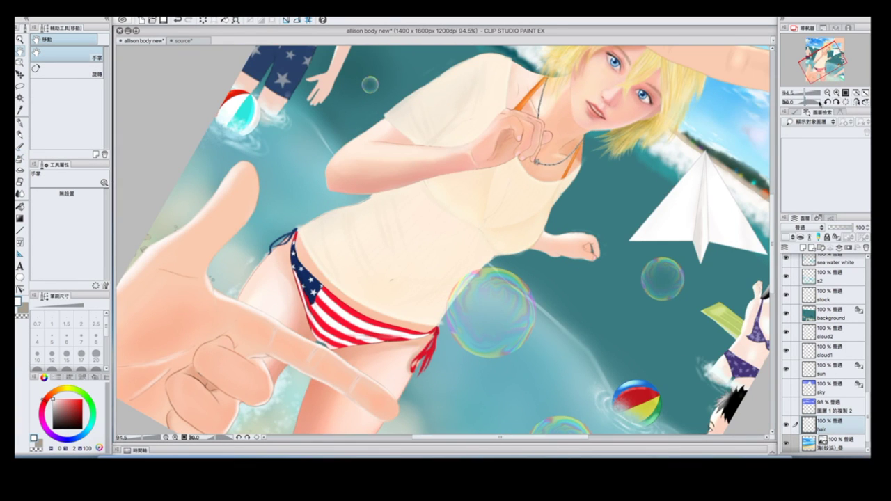
pyautogui.scroll(-1, 868, 401)
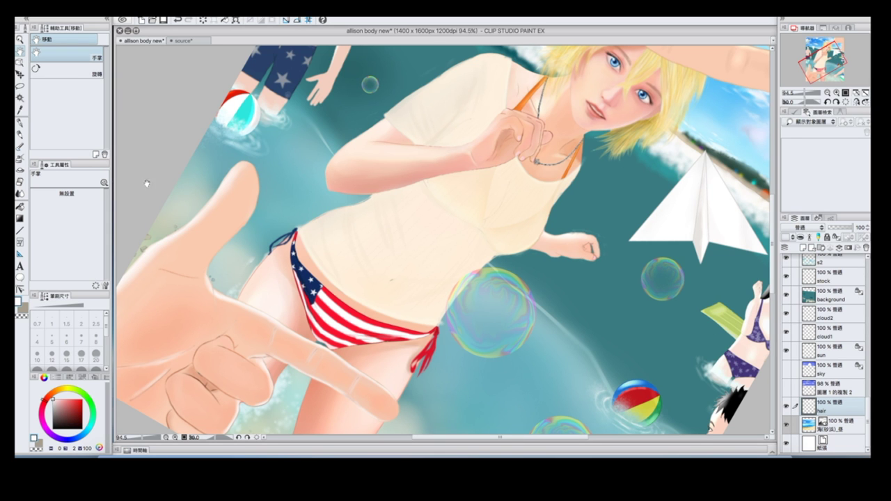
pyautogui.press('b')
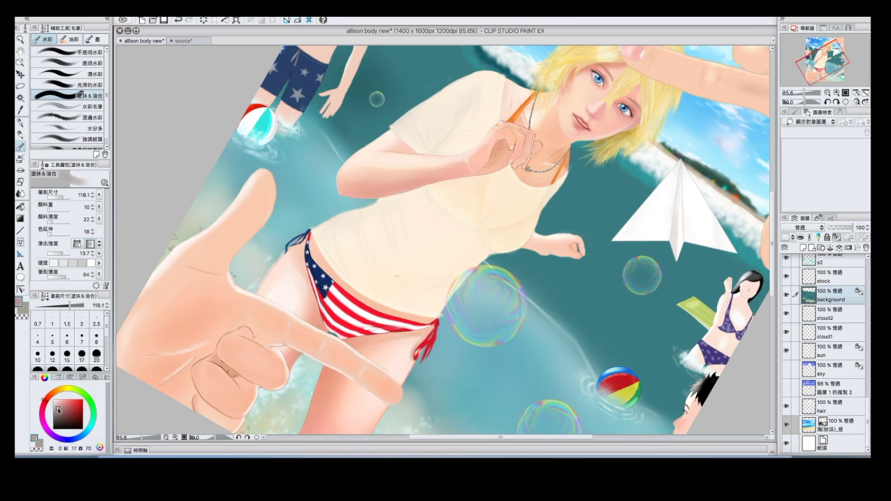
pyautogui.click(92, 210)
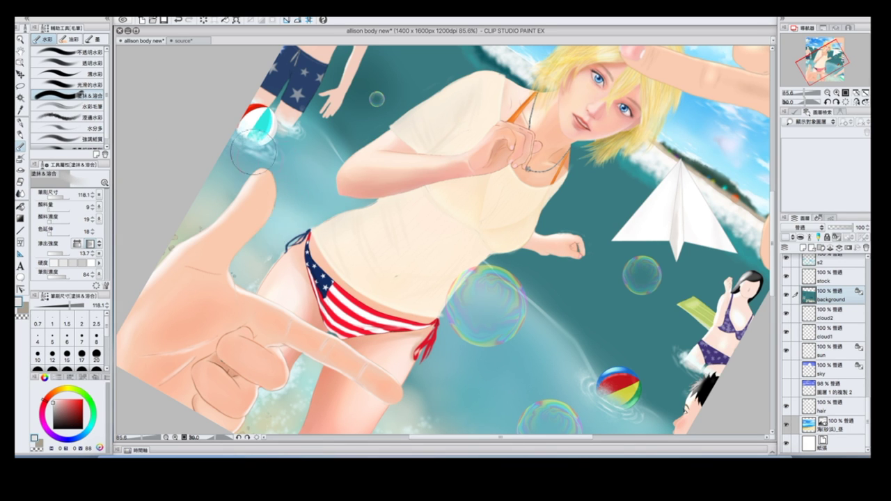
pyautogui.hotkey('ctrl', '0')
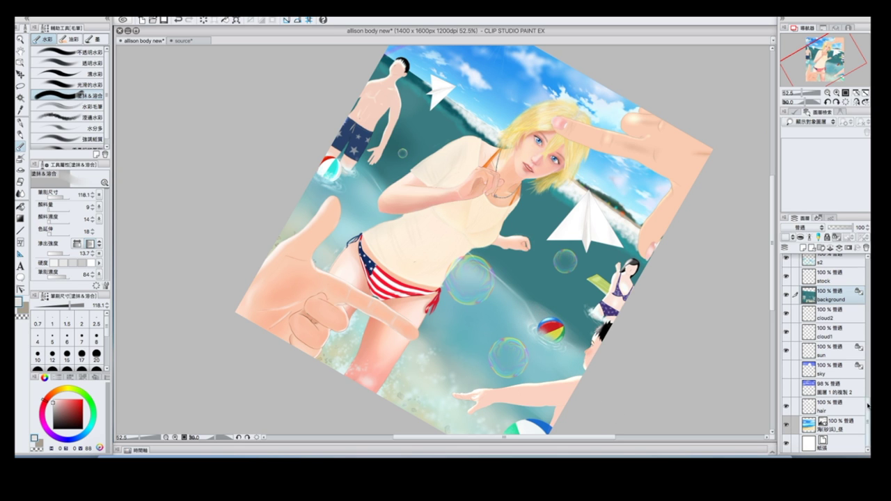
# Step: Blend turquoise tones into the sea on the sea water white layer with the blending brush at size 78.8
pyautogui.scroll(3, 789, 318)
pyautogui.click(784, 303)
pyautogui.click(784, 310)
pyautogui.click(792, 301)
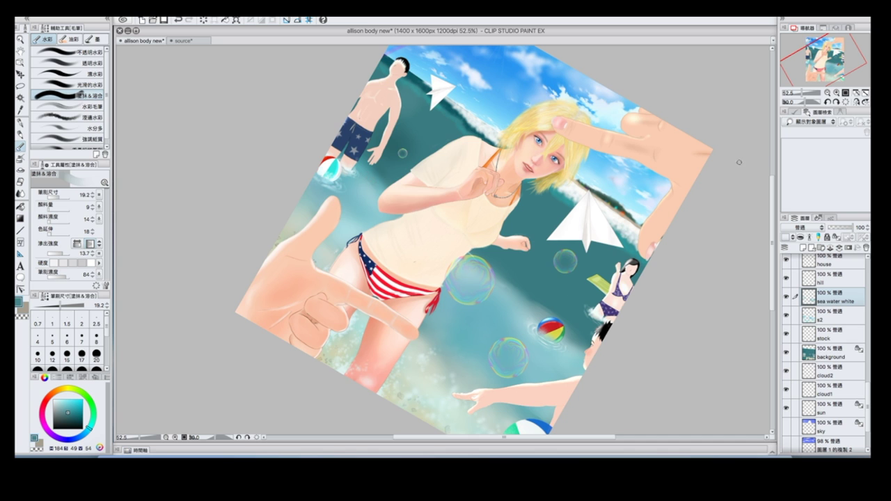
pyautogui.scroll(3, 739, 162)
pyautogui.click(63, 197)
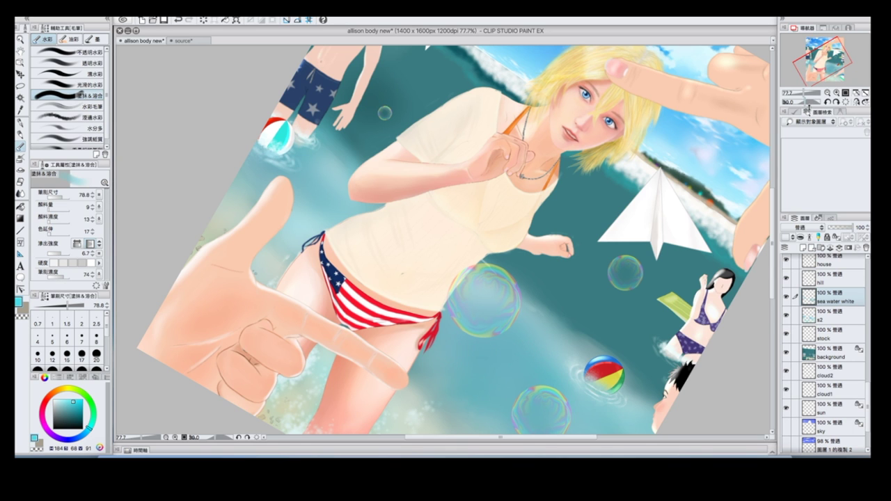
pyautogui.scroll(-3, 499, 373)
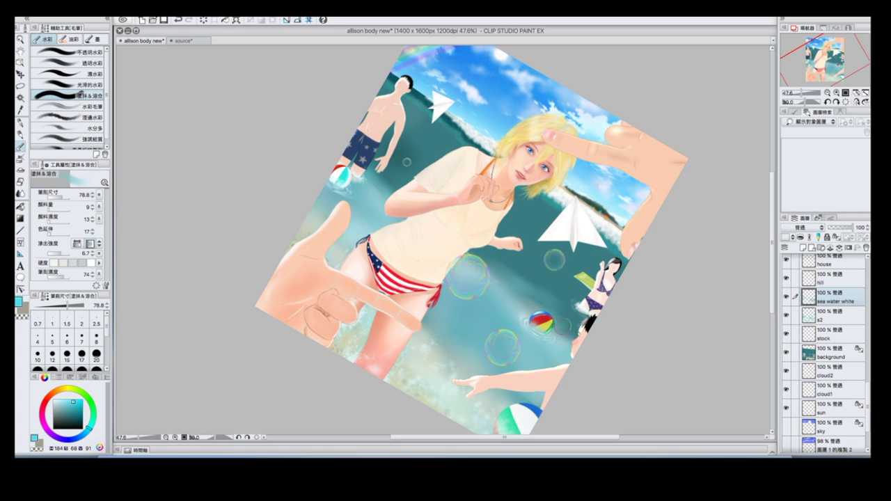
# Step: Blend cyan and sampled sea colors into the water on the background layer with the blending brush at size 78.8
pyautogui.click(816, 360)
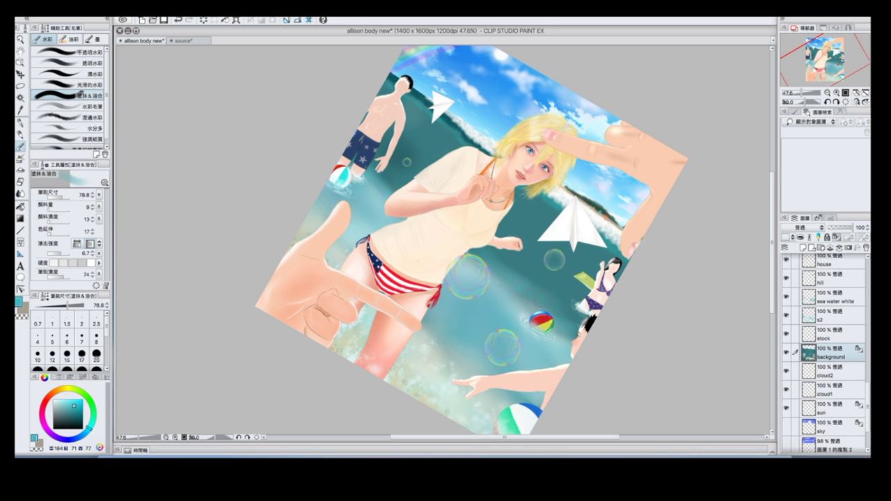
pyautogui.click(81, 436)
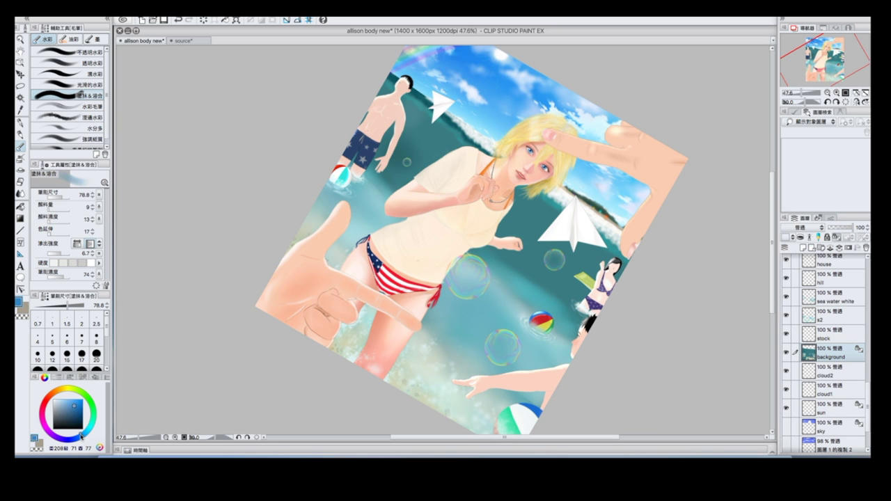
pyautogui.click(69, 408)
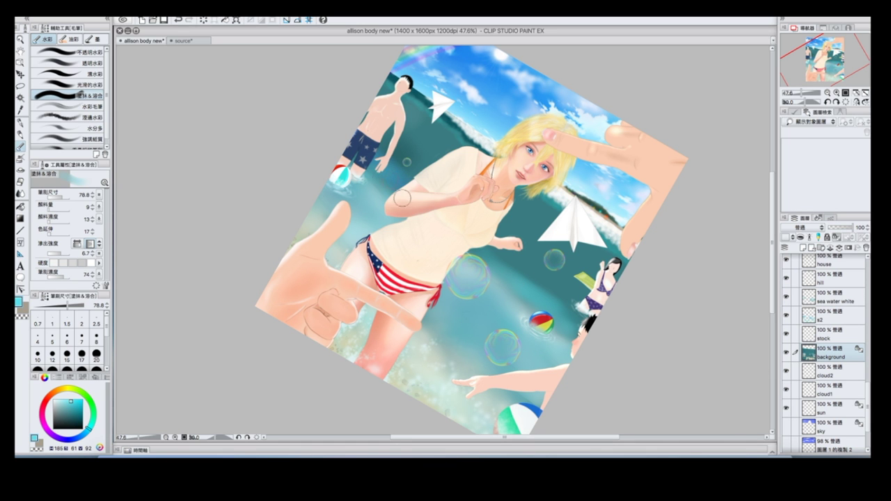
pyautogui.scroll(5, 628, 208)
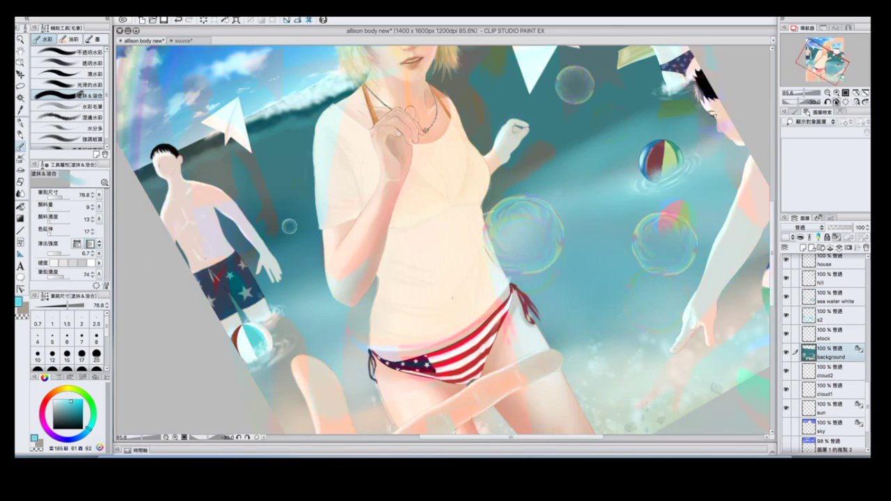
pyautogui.keyDown('alt'); pyautogui.click(625, 240); pyautogui.keyUp('alt')
pyautogui.keyDown('alt'); pyautogui.click(614, 224); pyautogui.keyUp('alt')
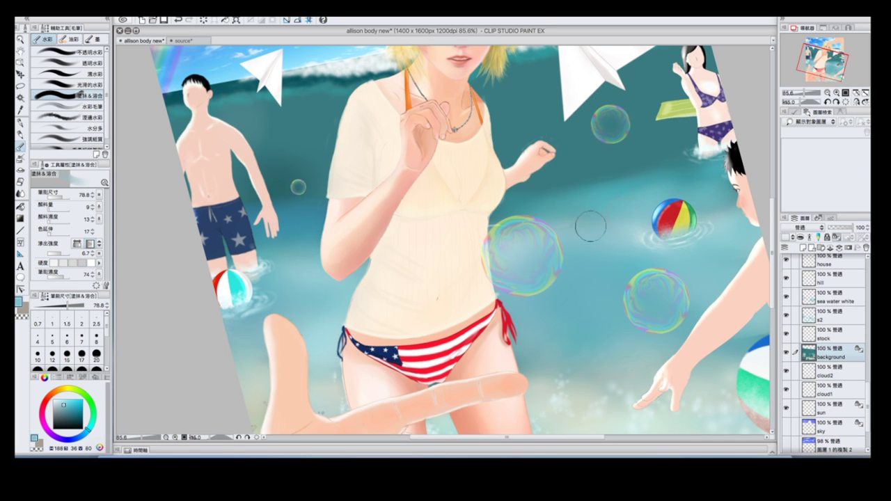
pyautogui.scroll(-3, 604, 224)
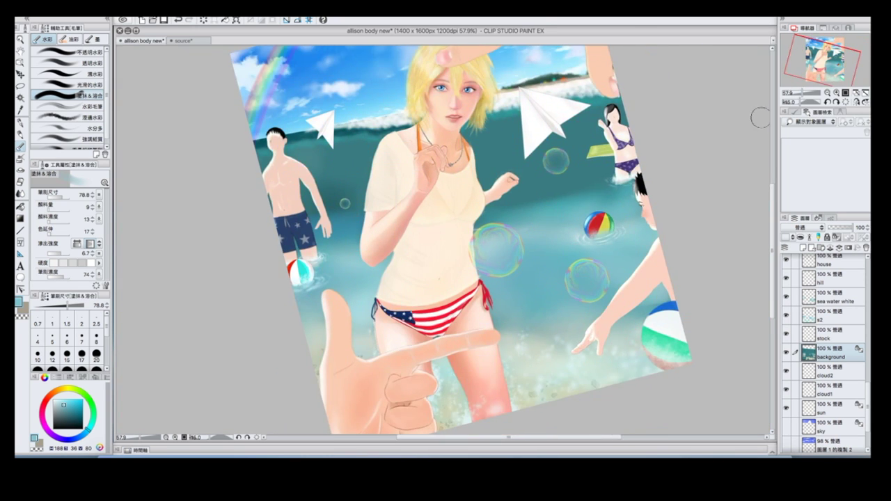
pyautogui.moveTo(806, 93); pyautogui.dragTo(801, 93)
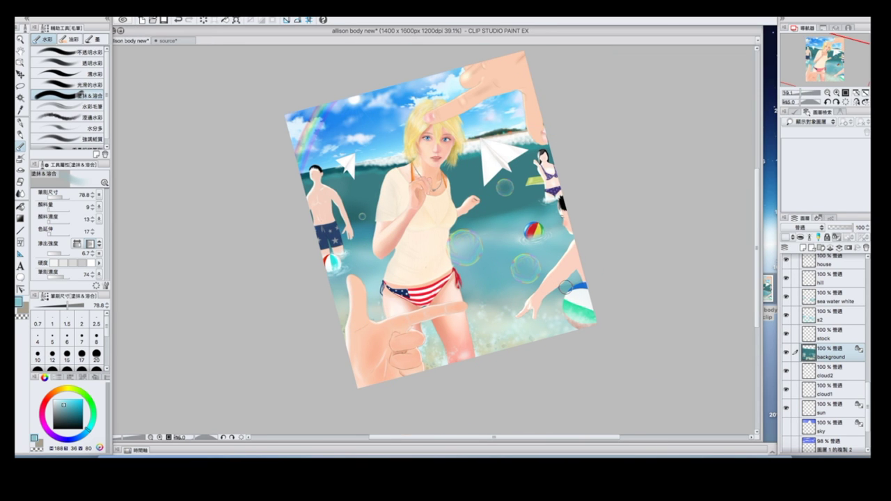
pyautogui.scroll(1, 594, 241)
pyautogui.keyDown('alt'); pyautogui.click(594, 241); pyautogui.keyUp('alt')
pyautogui.moveTo(584, 369); pyautogui.dragTo(554, 364)
# Step: Switch to white and create a new layer named wave directly above the s2 layer
pyautogui.click(786, 336)
pyautogui.click(829, 315)
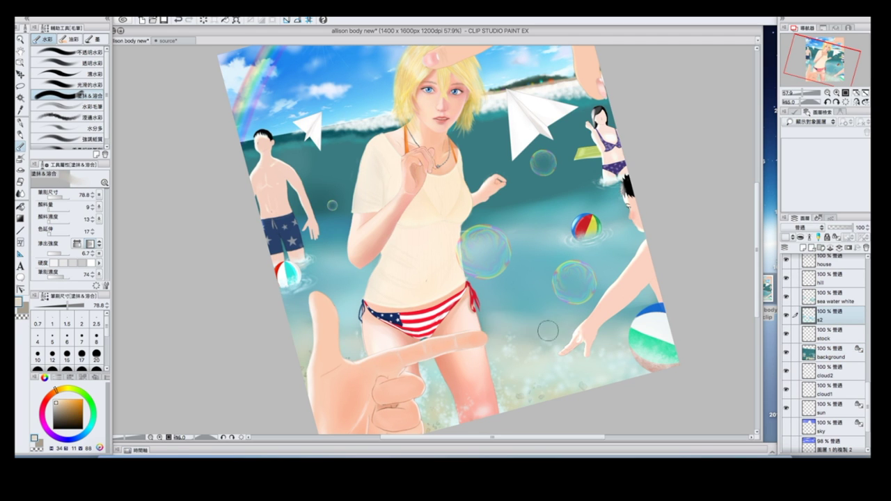
pyautogui.press('x')
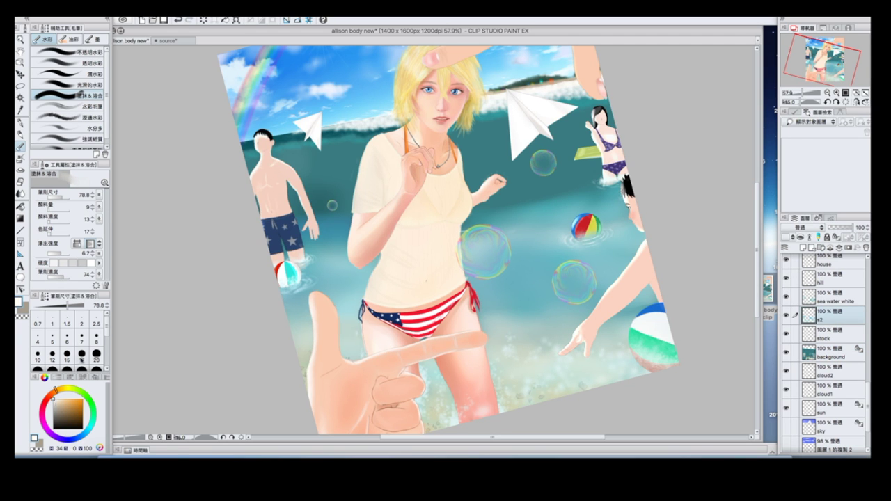
pyautogui.hotkey('ctrl', 'shift', 'n')
pyautogui.write('wave')
pyautogui.press('Return')
# Step: Try to spray white foam over the sea on the wave layer with the spray airbrush at size 176.9
pyautogui.press('b')
pyautogui.moveTo(487, 265)
pyautogui.mouseDown()
pyautogui.moveTo(529, 282)
pyautogui.moveTo(531, 267)
pyautogui.moveTo(530, 314)
pyautogui.mouseUp()
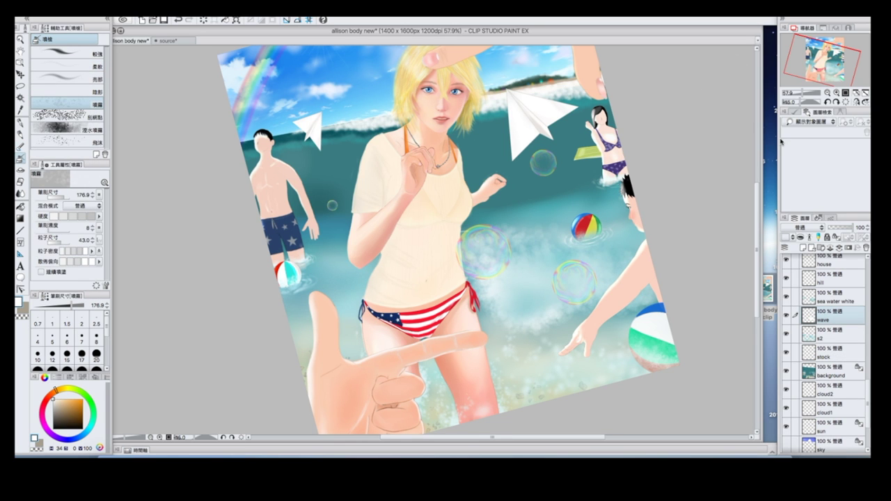
pyautogui.moveTo(488, 265)
pyautogui.mouseDown()
pyautogui.moveTo(613, 300)
pyautogui.moveTo(529, 278)
pyautogui.mouseUp()
pyautogui.moveTo(828, 315); pyautogui.dragTo(828, 353)
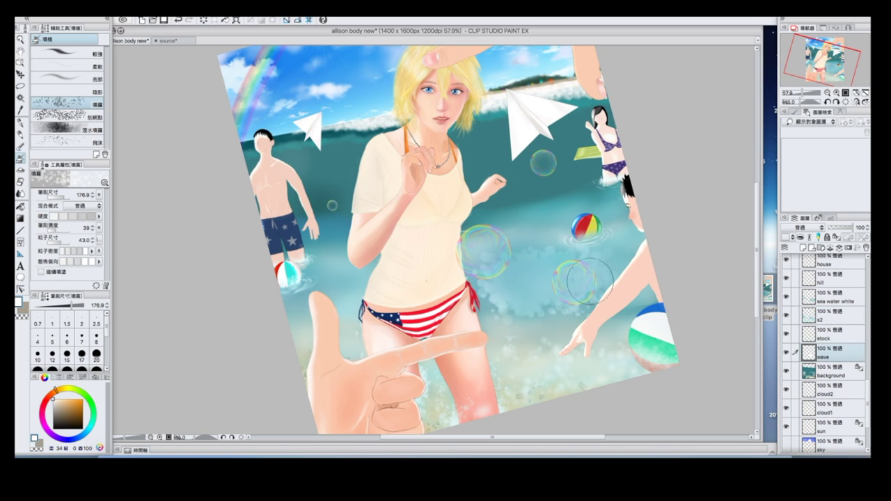
pyautogui.hotkey('ctrl', 'z')
pyautogui.hotkey('ctrl', 'z')
pyautogui.hotkey('ctrl', 'z')
# Step: Paint a soft white wave band across the sea behind the woman on the wave layer with the soft airbrush at sizes 43.0 and 96.5
pyautogui.hotkey('ctrl', '+')
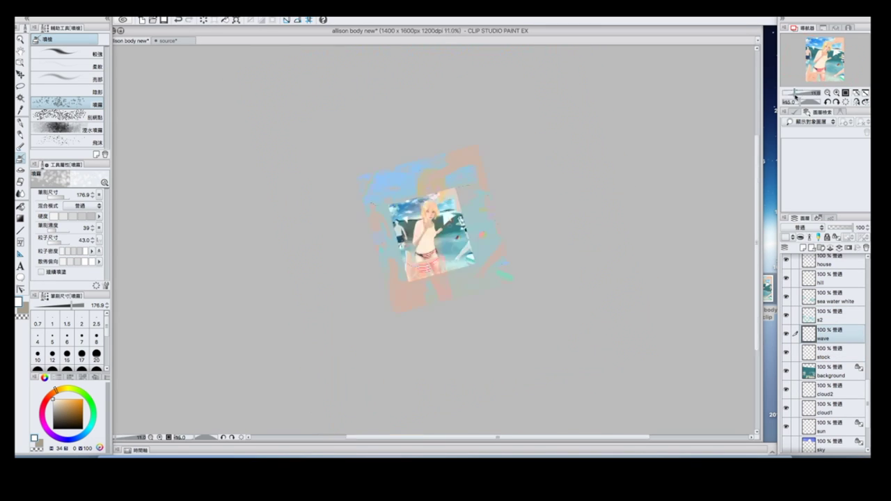
pyautogui.click(67, 64)
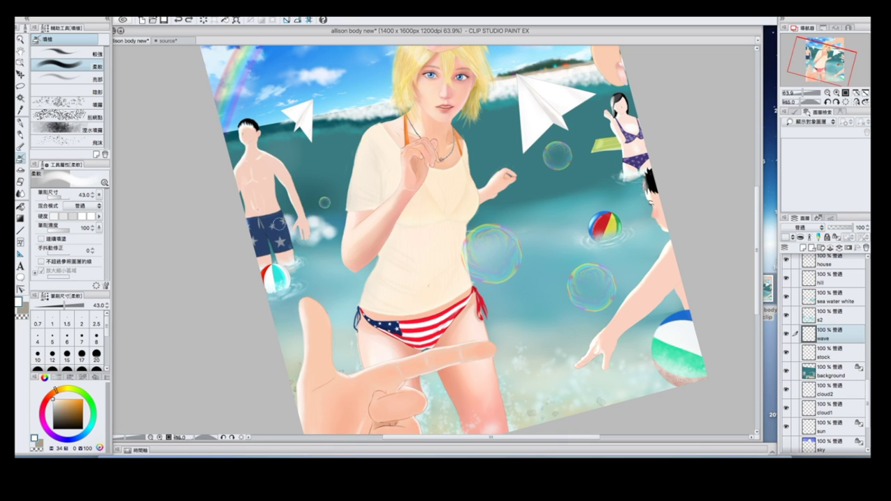
pyautogui.click(68, 227)
pyautogui.moveTo(286, 209)
pyautogui.mouseDown()
pyautogui.moveTo(334, 268)
pyautogui.moveTo(341, 222)
pyautogui.moveTo(345, 248)
pyautogui.mouseUp()
pyautogui.moveTo(460, 214)
pyautogui.mouseDown()
pyautogui.moveTo(550, 185)
pyautogui.moveTo(609, 177)
pyautogui.moveTo(478, 230)
pyautogui.mouseUp()
pyautogui.scroll(-4, 427, 211)
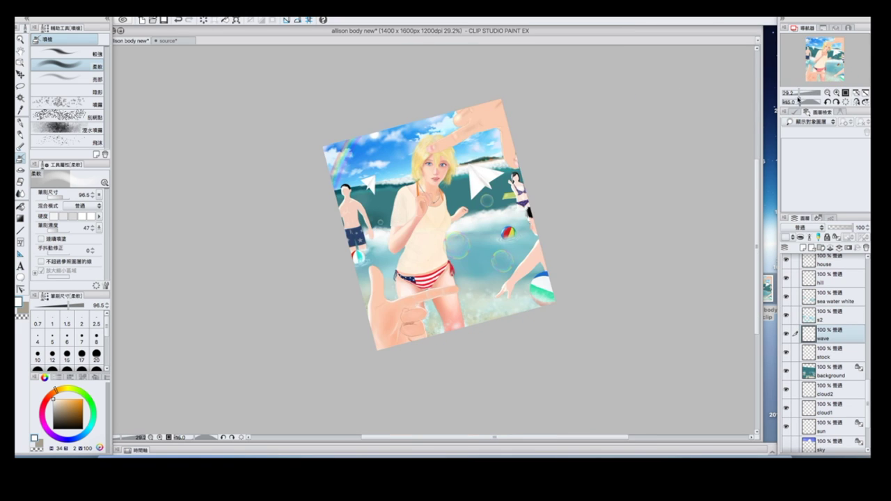
# Step: Lock the wave layer's transparency, shade the foam cyan with the blending brush at size 28.7, and place the layer below stock
pyautogui.click(73, 406)
pyautogui.scroll(5, 424, 234)
pyautogui.press('b')
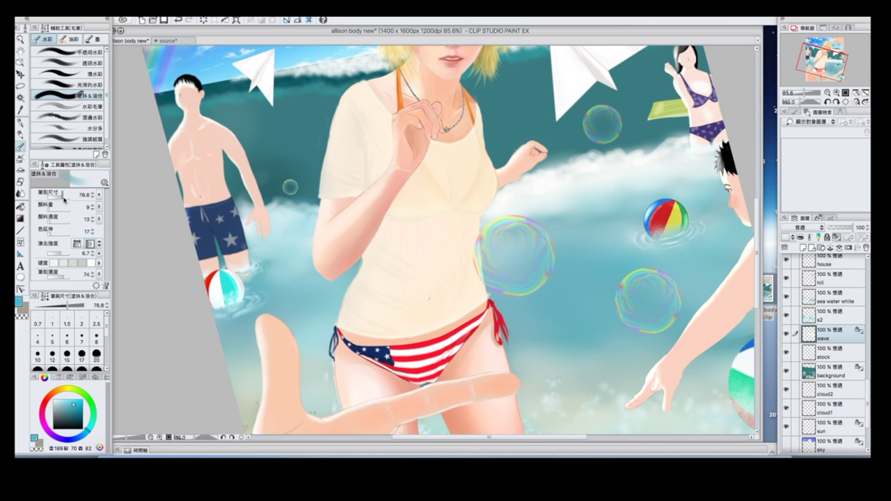
pyautogui.moveTo(575, 193); pyautogui.dragTo(528, 182)
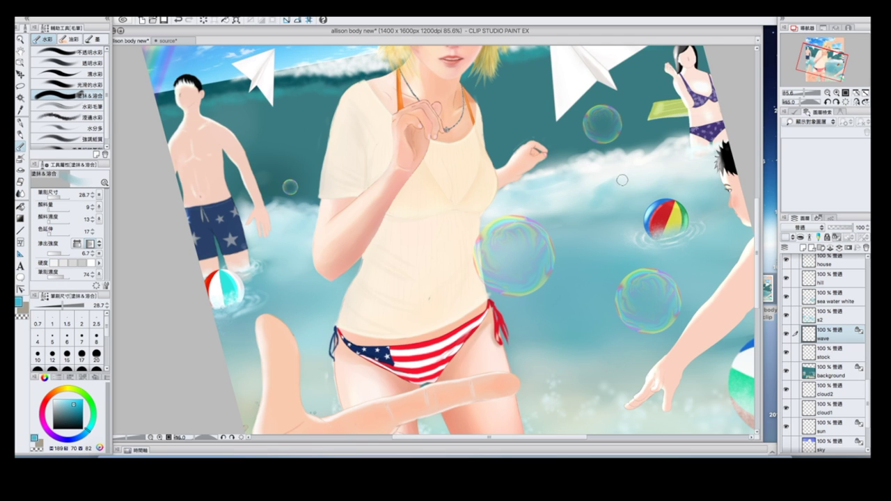
pyautogui.hotkey('ctrl', '[')
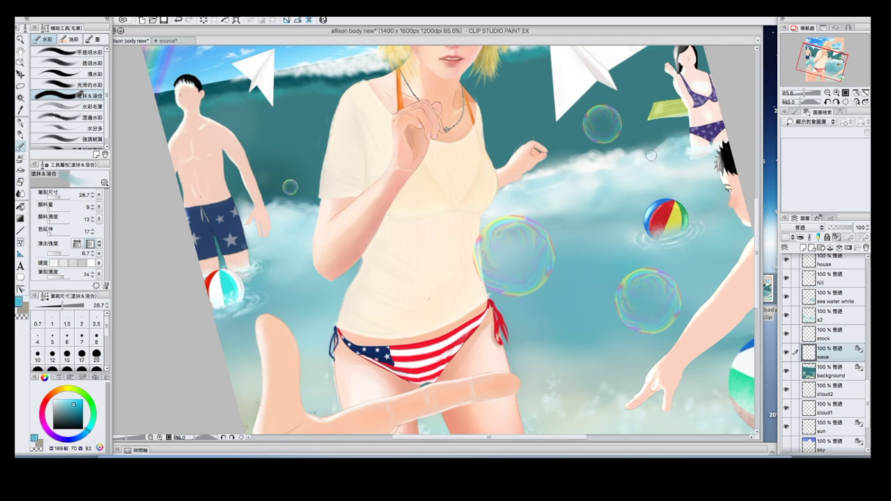
pyautogui.click(803, 93)
pyautogui.moveTo(802, 94)
pyautogui.mouseDown()
pyautogui.moveTo(817, 93)
pyautogui.moveTo(807, 93)
pyautogui.mouseUp()
pyautogui.click(835, 228)
pyautogui.click(299, 9)
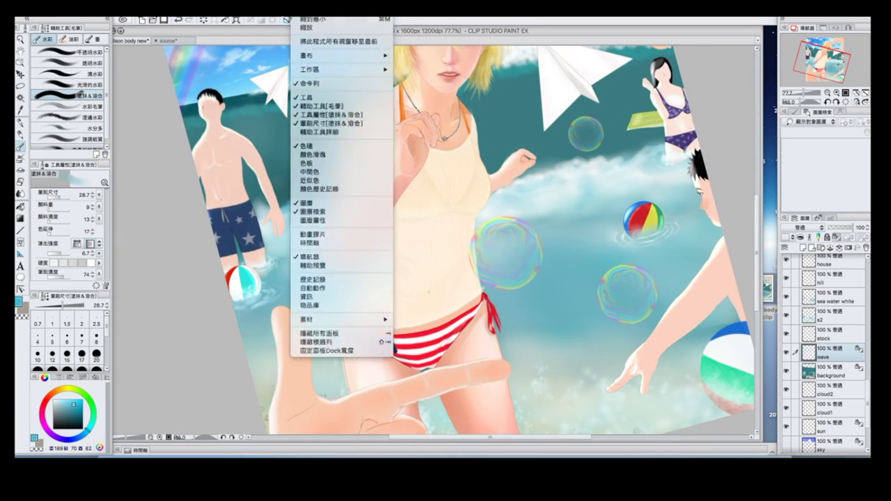
pyautogui.click(327, 84)
pyautogui.scroll(3, 612, 164)
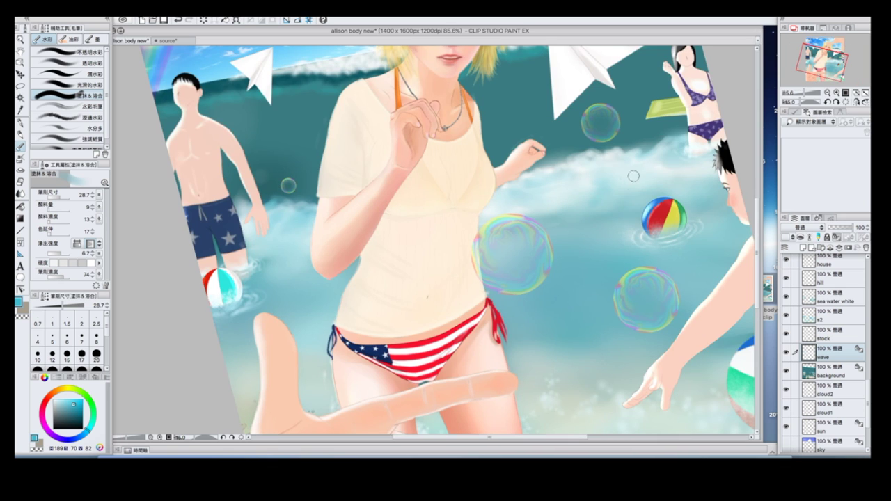
# Step: Blend teal tones into the water around the wave on the background layer with the blending brush at size 35.1
pyautogui.click(828, 370)
pyautogui.click(71, 409)
pyautogui.moveTo(273, 161); pyautogui.dragTo(348, 169)
pyautogui.scroll(-3, 435, 240)
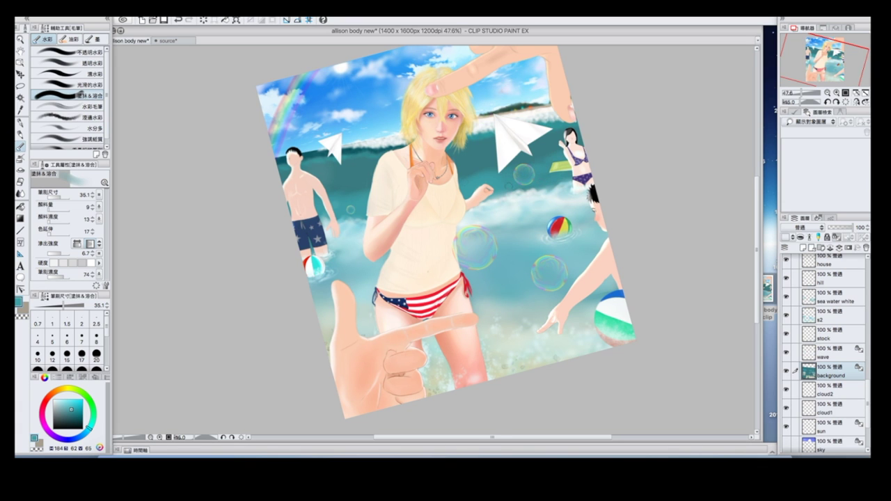
# Step: Paint dark teal ripples in the sea above the wave on the background layer with the soft airbrush at sizes 19.2 and 7.0
pyautogui.scroll(4, 435, 240)
pyautogui.press('b')
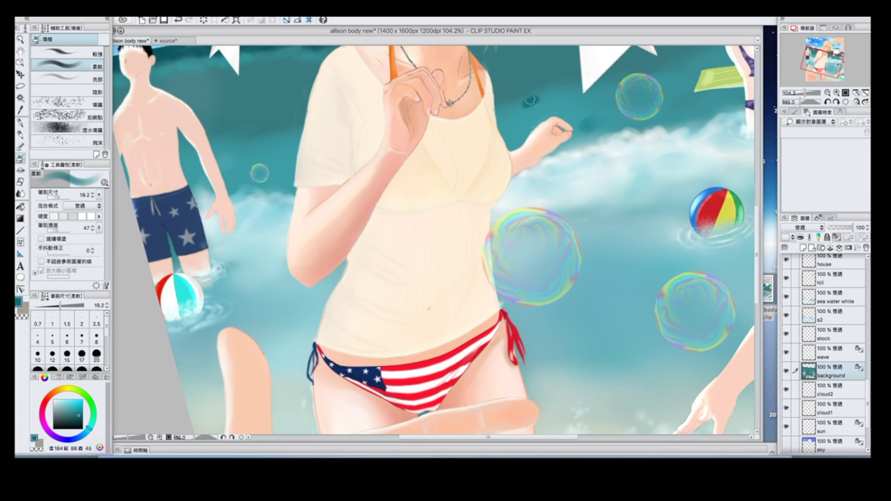
pyautogui.click(81, 336)
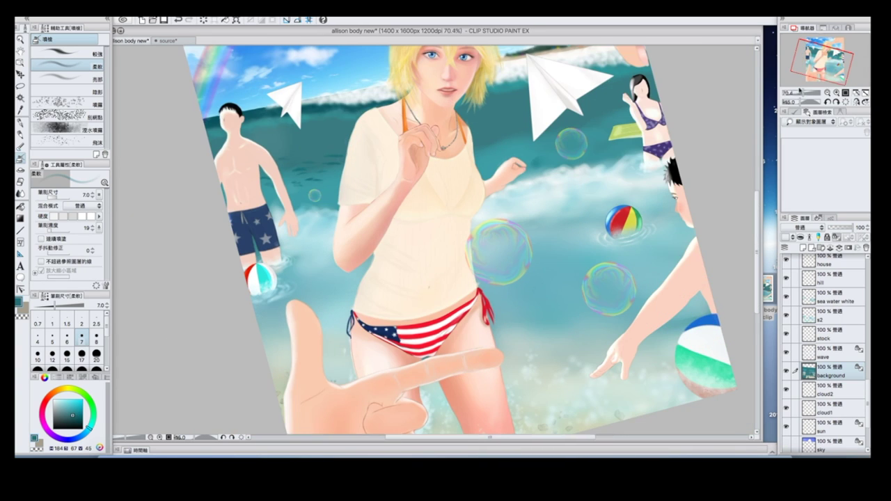
# Step: Paint more dark ripples across the sea on a new layer named wave2 with the soft airbrush at size 7.0 and density 8
pyautogui.hotkey('ctrl', 'shift', 'n')
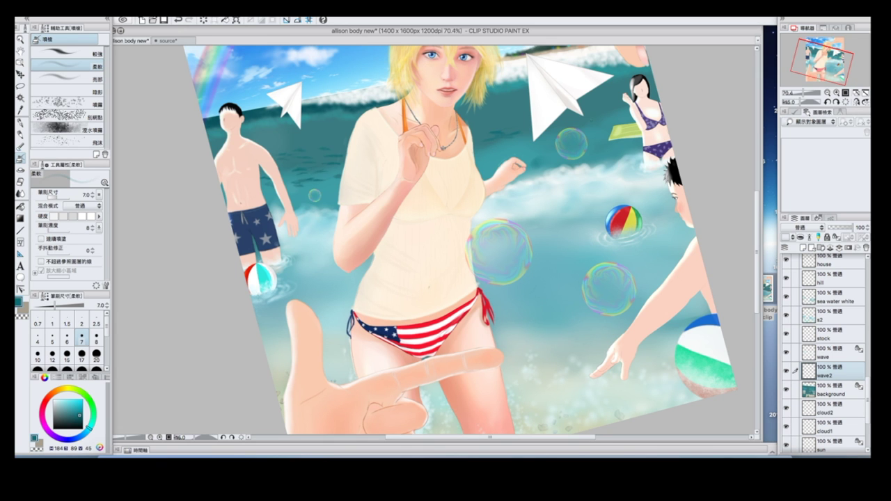
pyautogui.click(77, 419)
pyautogui.moveTo(810, 93); pyautogui.dragTo(802, 92)
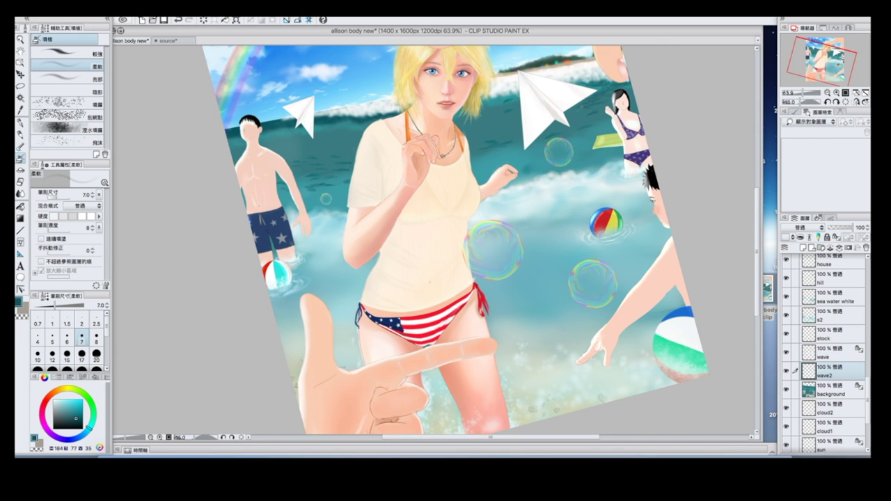
# Step: Add lighter cyan tones to the rippled sea on the wave2 layer with the soft airbrush at sizes 7.0 and 78.8
pyautogui.scroll(3, 436, 241)
pyautogui.click(78, 409)
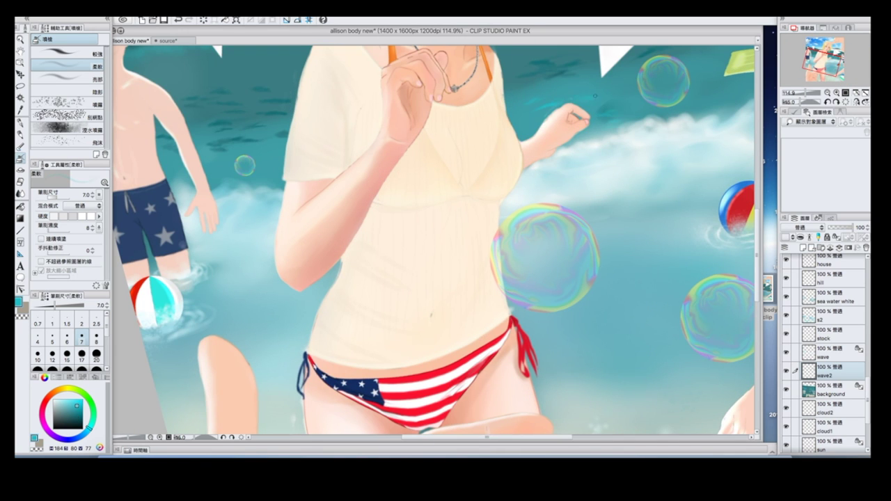
pyautogui.scroll(-4, 425, 239)
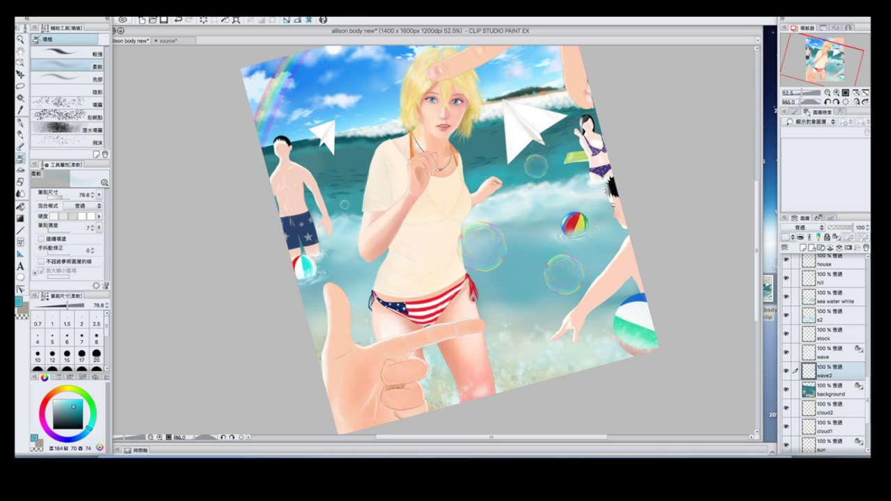
pyautogui.scroll(-2, 647, 160)
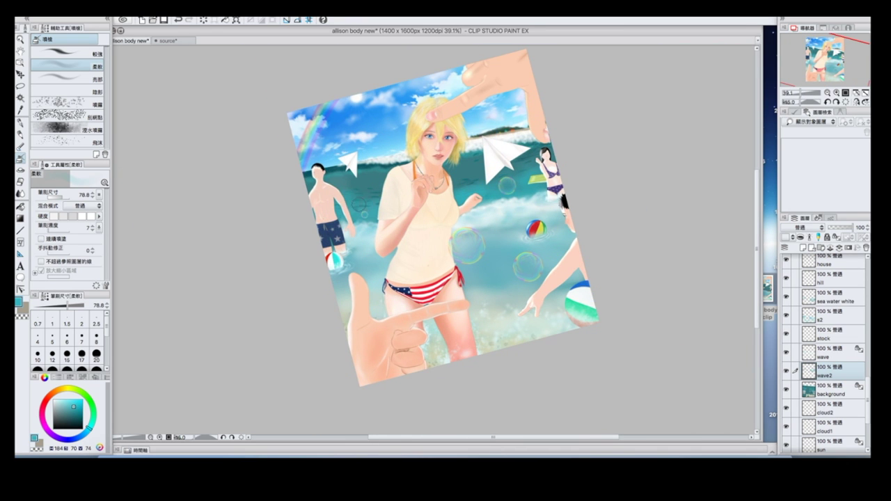
# Step: Deepen the sea around the wave on the wave2 layer with dark teal tones using the soft airbrush at size 43.0
pyautogui.scroll(5, 456, 180)
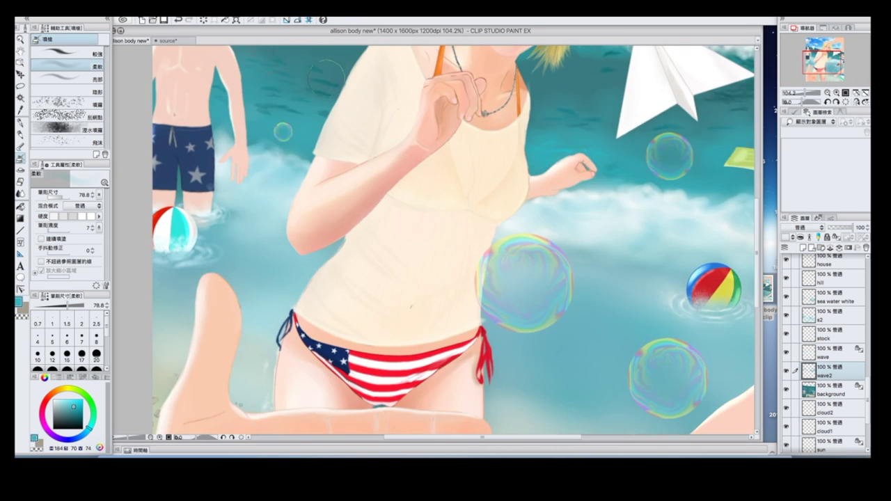
pyautogui.scroll(-2, 325, 76)
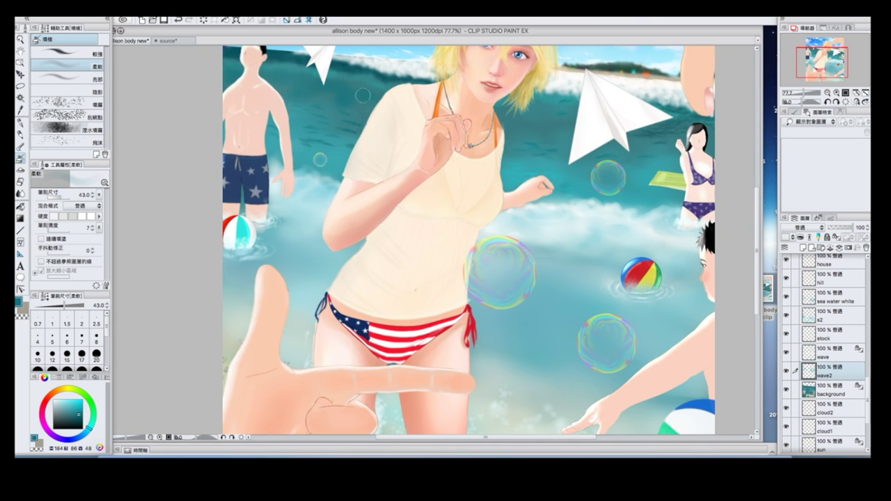
pyautogui.moveTo(800, 93); pyautogui.dragTo(766, 92)
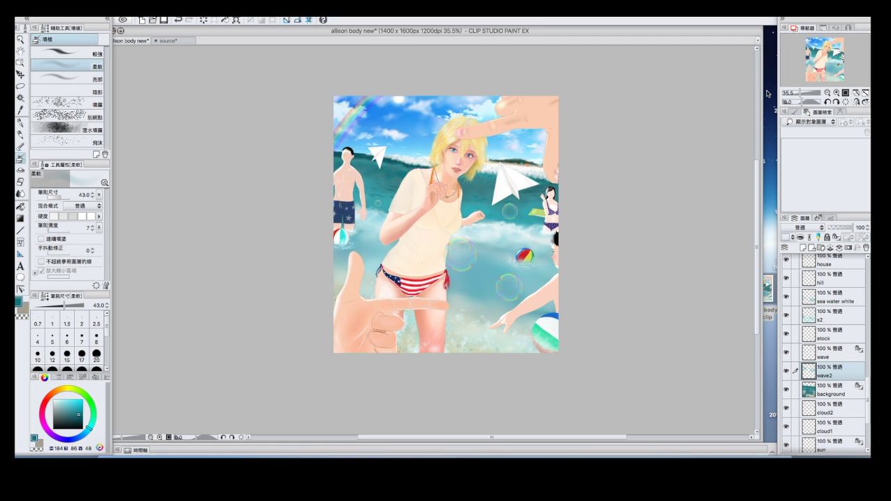
pyautogui.scroll(5, 768, 93)
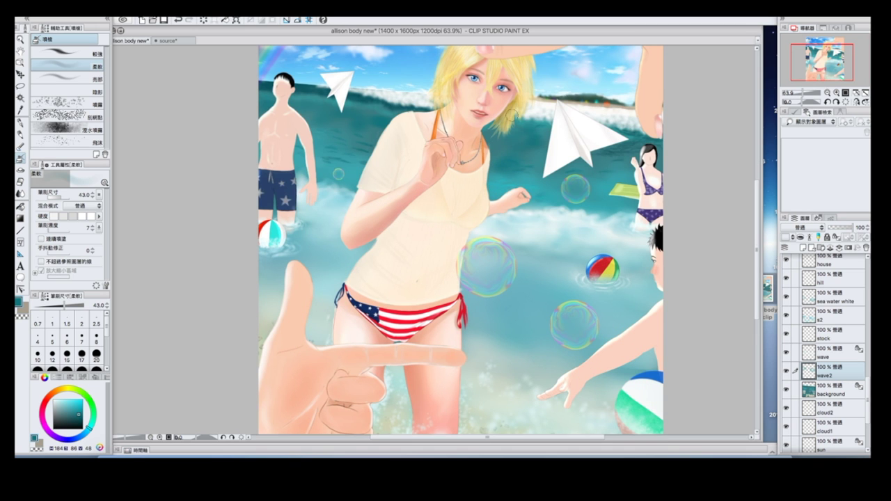
pyautogui.click(78, 416)
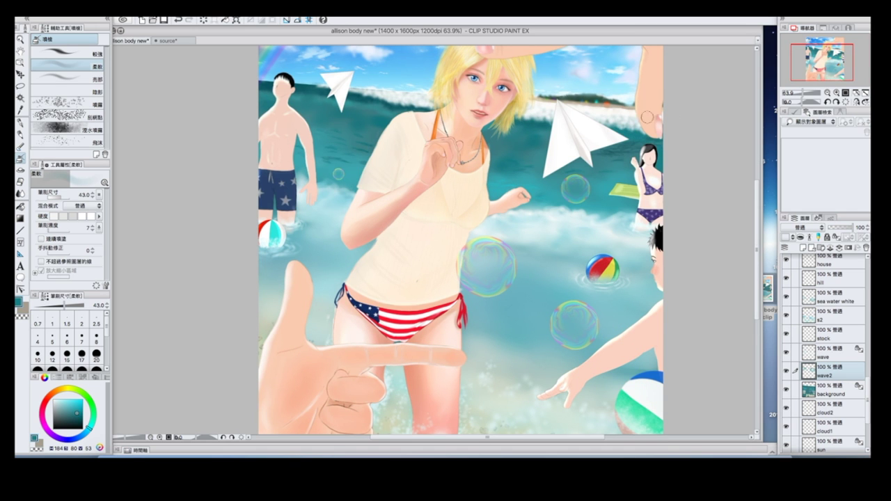
# Step: Set the soft airbrush to size 5.0 with a darker teal for fine detail in the sea on the wave2 layer
pyautogui.scroll(-3, 781, 88)
pyautogui.scroll(3, 782, 88)
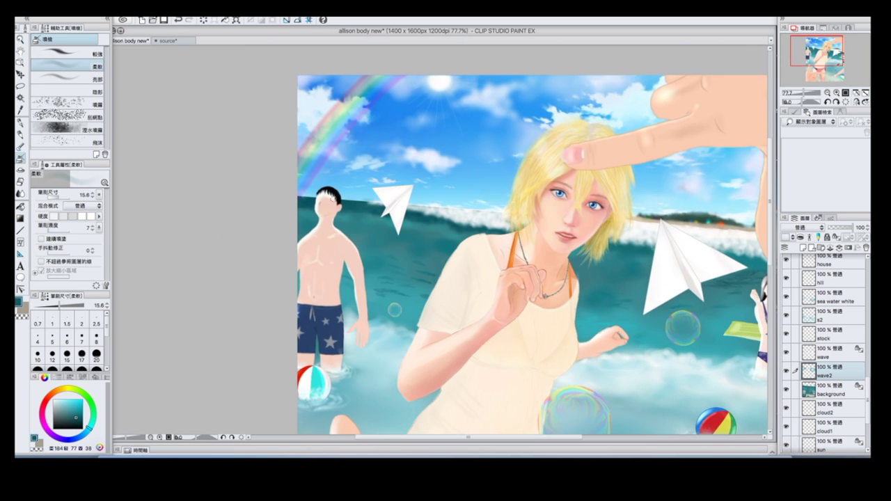
pyautogui.press('[')
pyautogui.press('[')
pyautogui.press('[')
pyautogui.press('[')
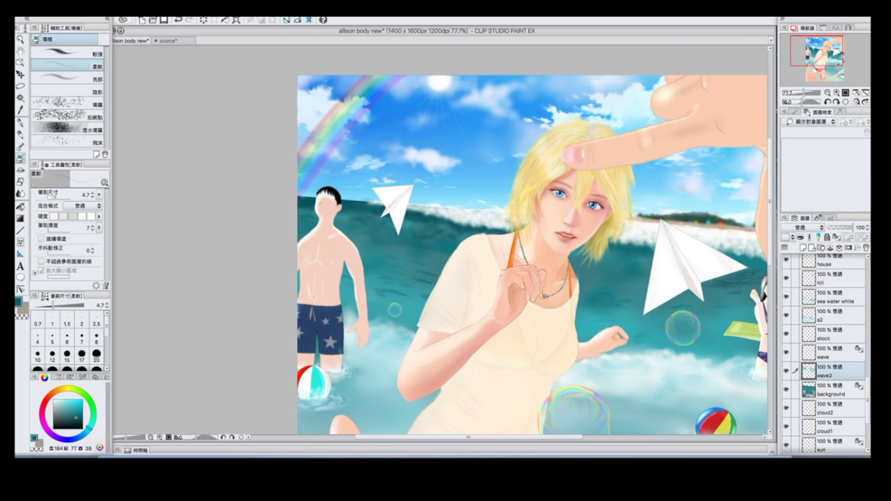
pyautogui.click(52, 336)
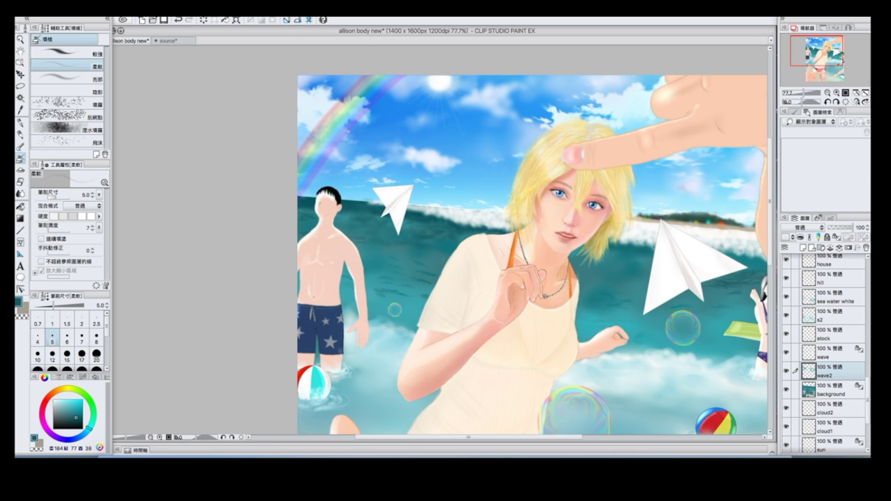